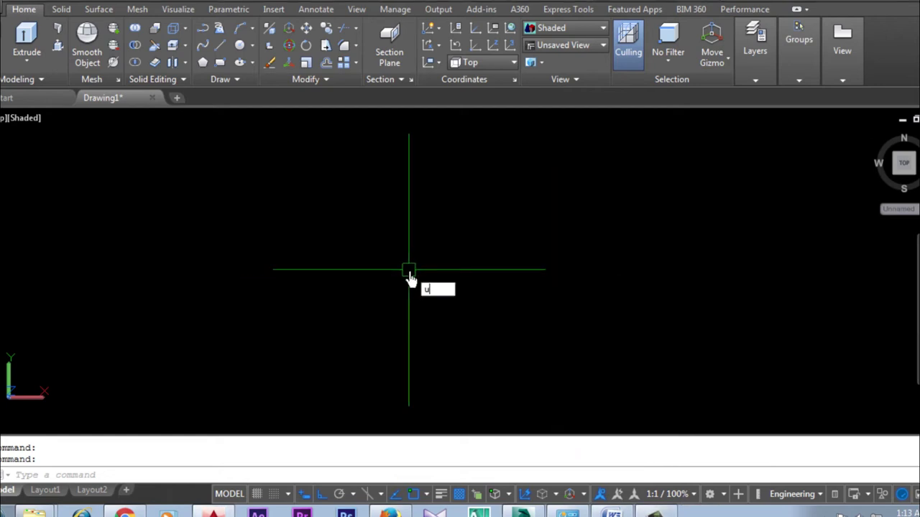
Set the drawing units to Engineering with 0'-0.00" length precision.
{"action": "key", "text": "Return"}
{"action": "left_click", "coordinate": [293, 138]}
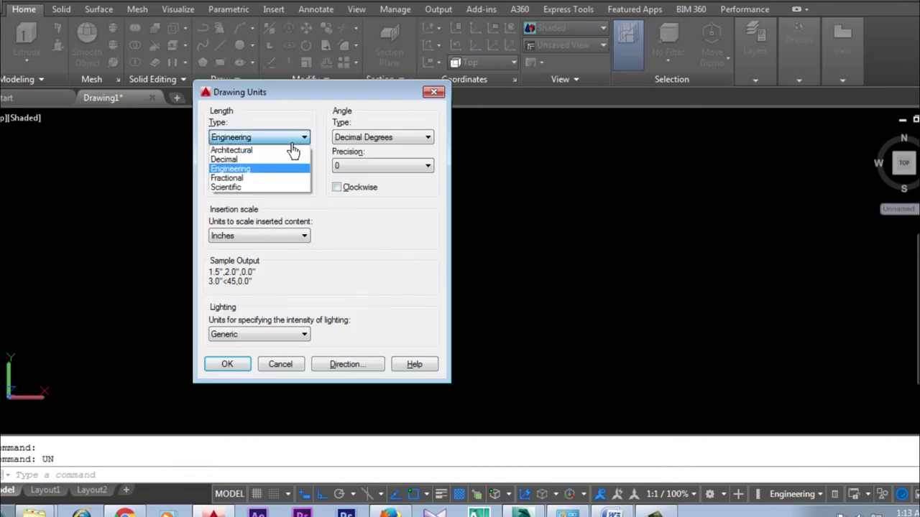
{"action": "left_click", "coordinate": [227, 170]}
{"action": "left_click", "coordinate": [233, 168]}
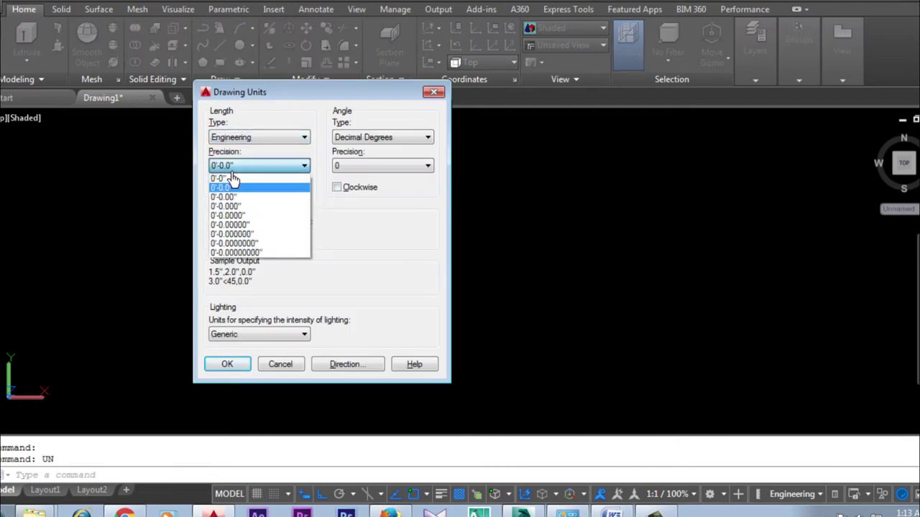
{"action": "left_click", "coordinate": [237, 197]}
{"action": "left_click", "coordinate": [227, 365]}
Switch the viewport to the Top view.
{"action": "left_click", "coordinate": [3, 118]}
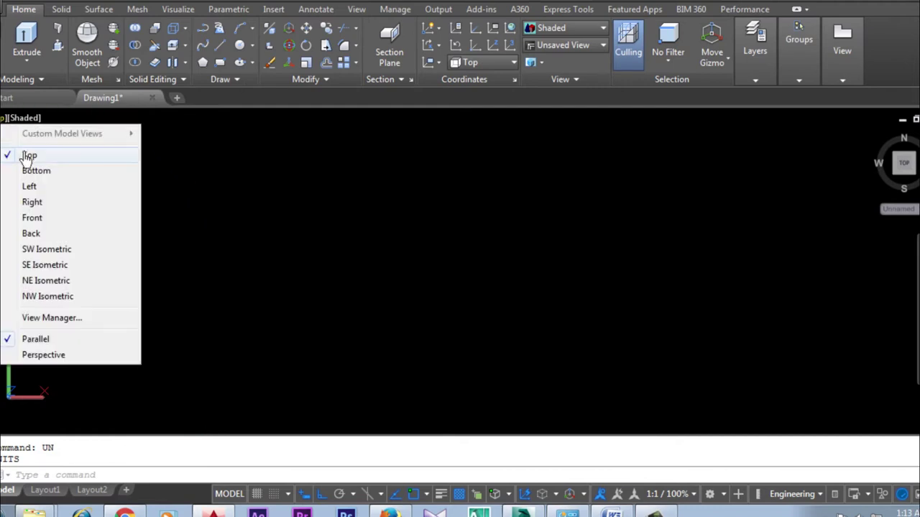
{"action": "left_click", "coordinate": [26, 155]}
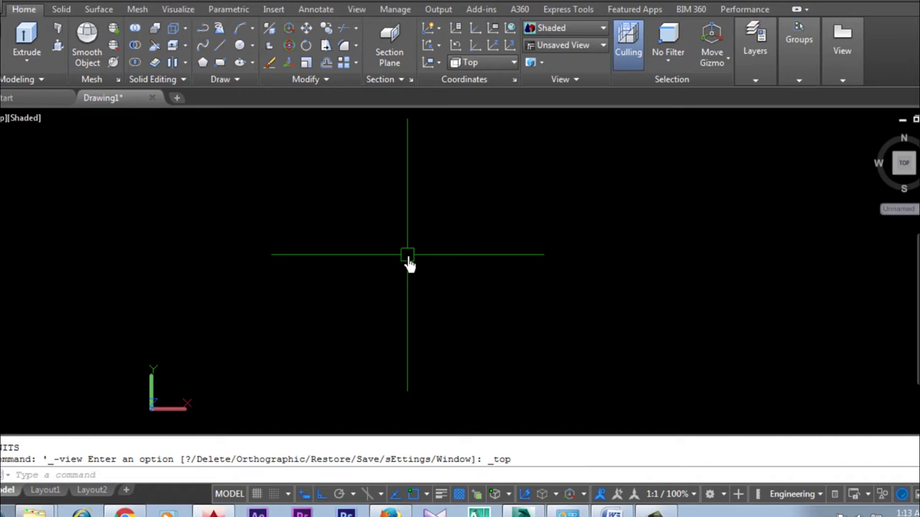
{"action": "type", "text": "p"}
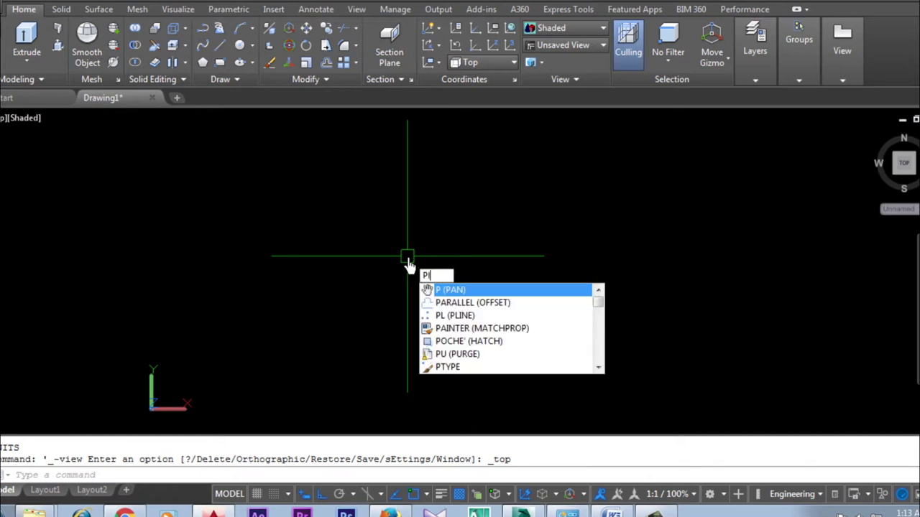
{"action": "type", "text": "l"}
Start a polyline outline with a 15' side going down and a 12' side to the right.
{"action": "key", "text": "Return"}
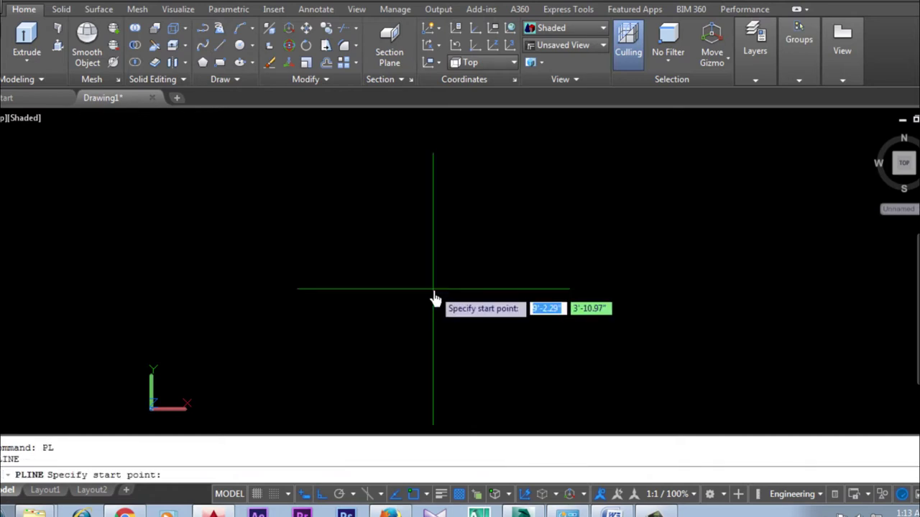
{"action": "left_click", "coordinate": [369, 188]}
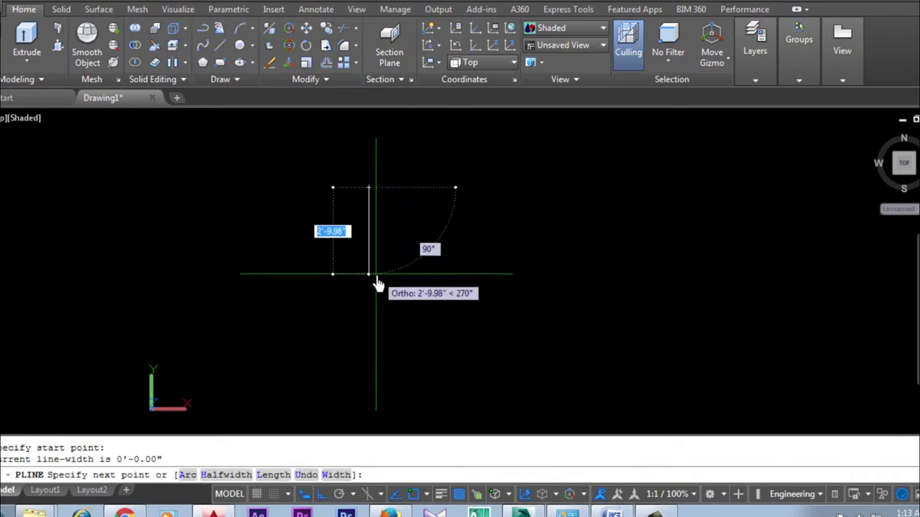
{"action": "type", "text": "1"}
{"action": "key", "text": "Return"}
{"action": "scroll", "coordinate": [375, 286], "scroll_direction": "up", "scroll_amount": 2}
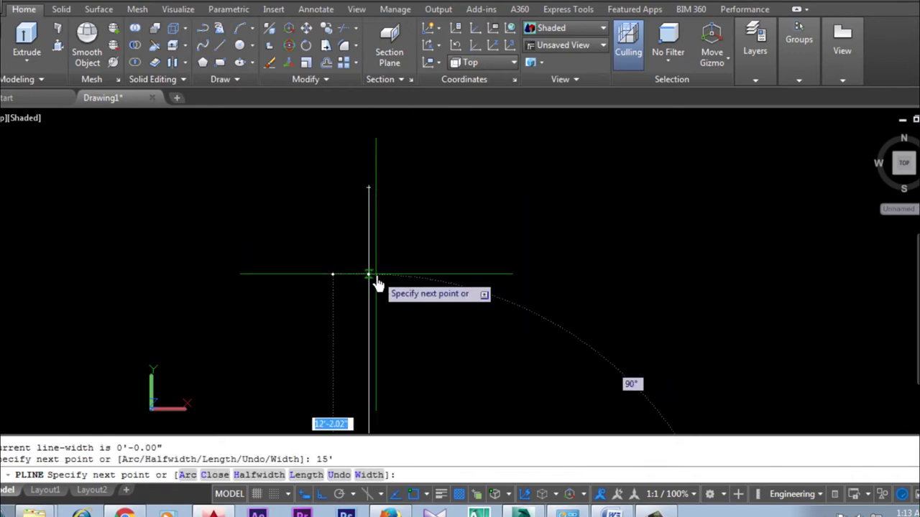
{"action": "scroll", "coordinate": [369, 261], "scroll_direction": "down", "scroll_amount": 2}
{"action": "scroll", "coordinate": [371, 273], "scroll_direction": "down", "scroll_amount": 2}
{"action": "scroll", "coordinate": [431, 281], "scroll_direction": "up", "scroll_amount": 1}
{"action": "scroll", "coordinate": [435, 283], "scroll_direction": "up", "scroll_amount": 2}
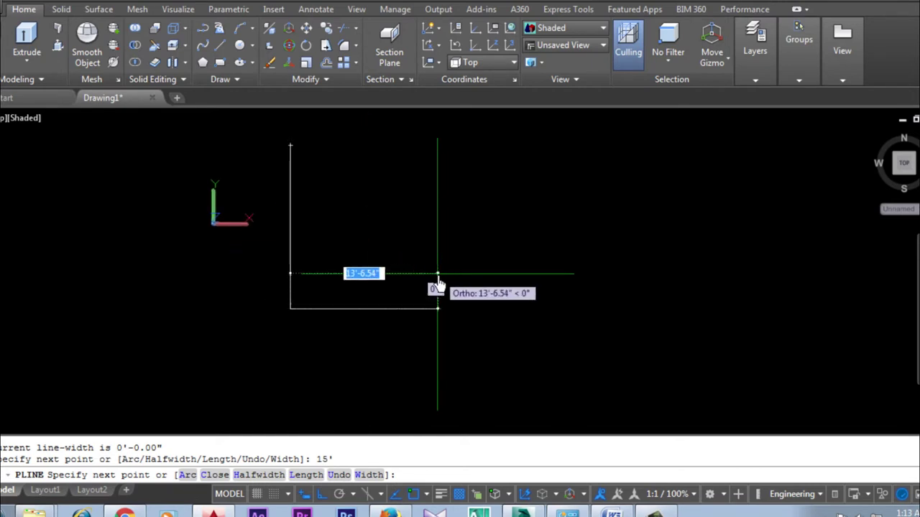
{"action": "type", "text": "12"}
{"action": "key", "text": "Return"}
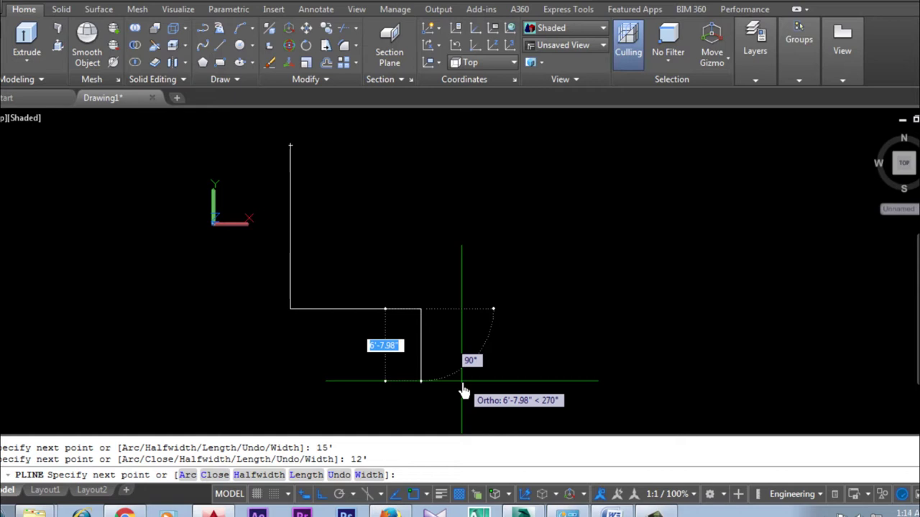
Continue the stepped outline with 10', 10', 10' and 15' sides.
{"action": "type", "text": "10"}
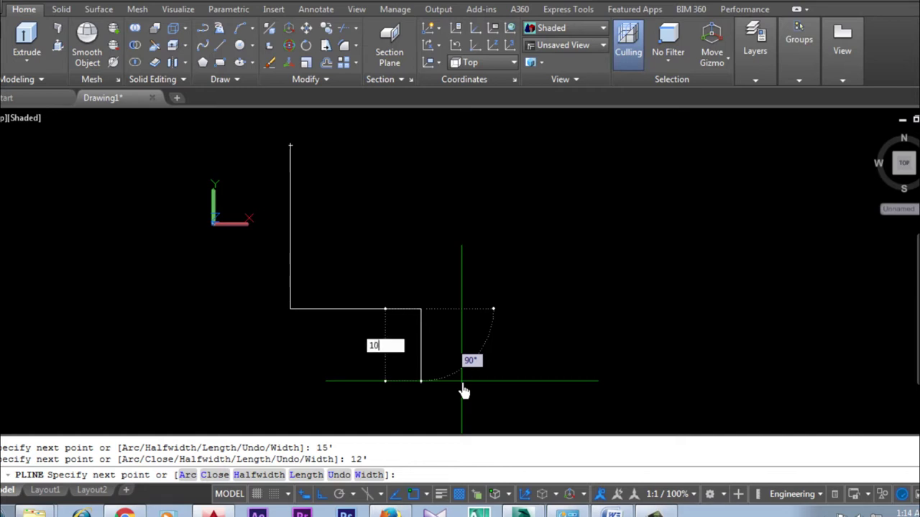
{"action": "key", "text": "Return"}
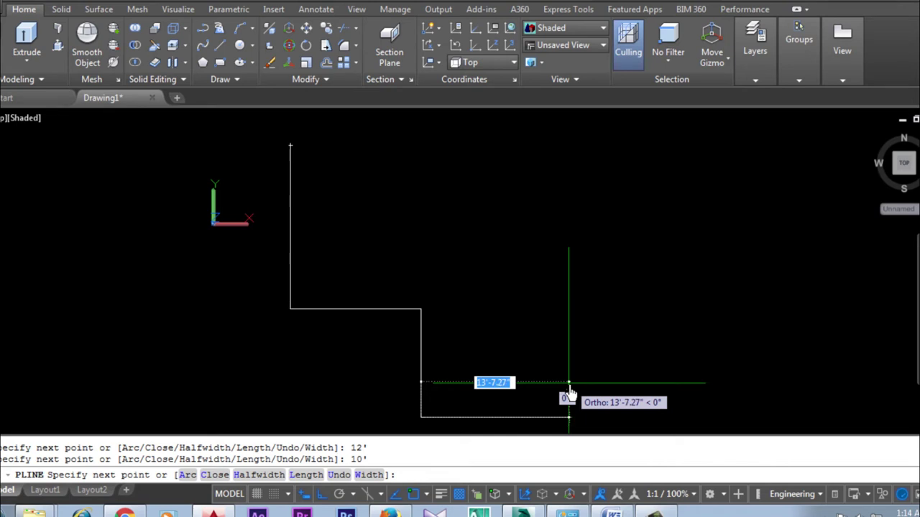
{"action": "type", "text": "10"}
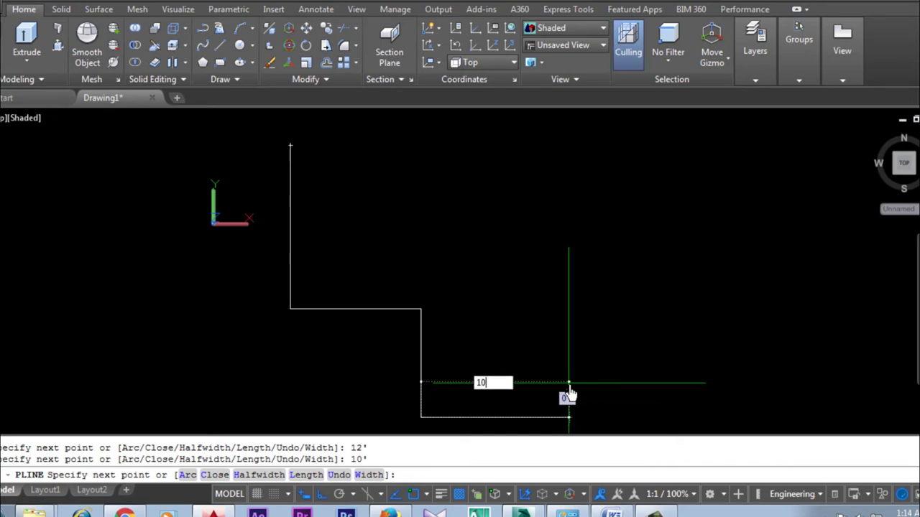
{"action": "key", "text": "Return"}
{"action": "scroll", "coordinate": [496, 331], "scroll_direction": "down", "scroll_amount": 3}
{"action": "scroll", "coordinate": [510, 373], "scroll_direction": "up", "scroll_amount": 4}
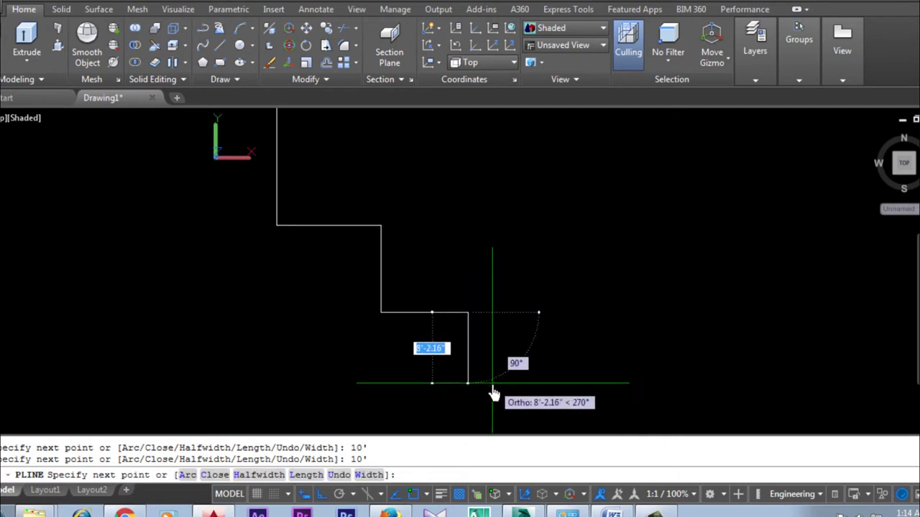
{"action": "type", "text": "10"}
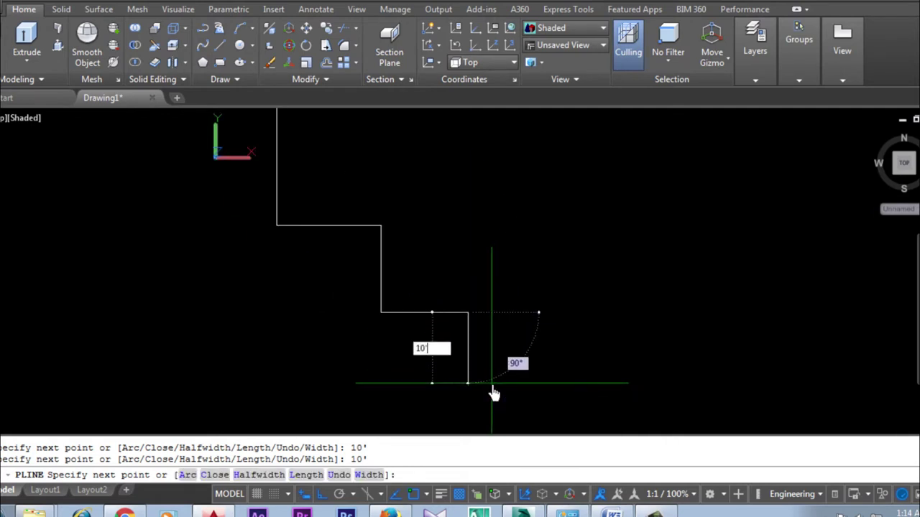
{"action": "key", "text": "Return"}
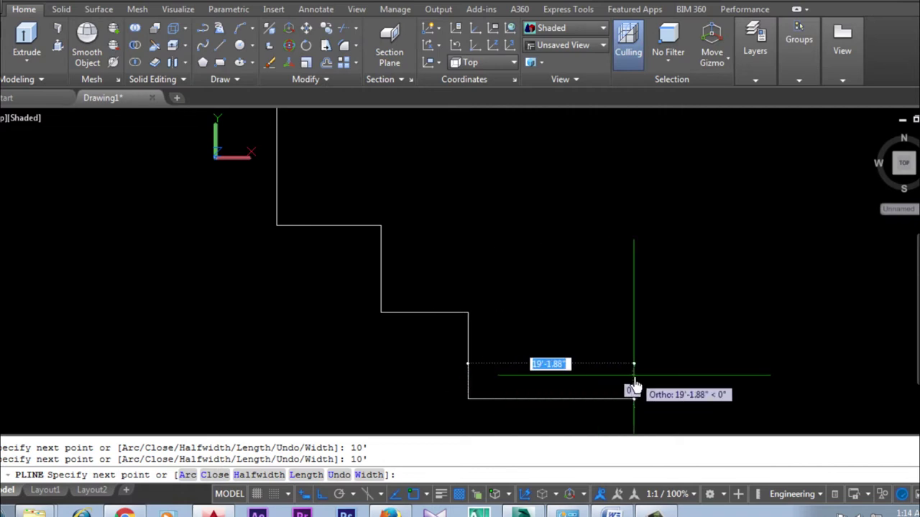
{"action": "type", "text": "1"}
{"action": "key", "text": "Return"}
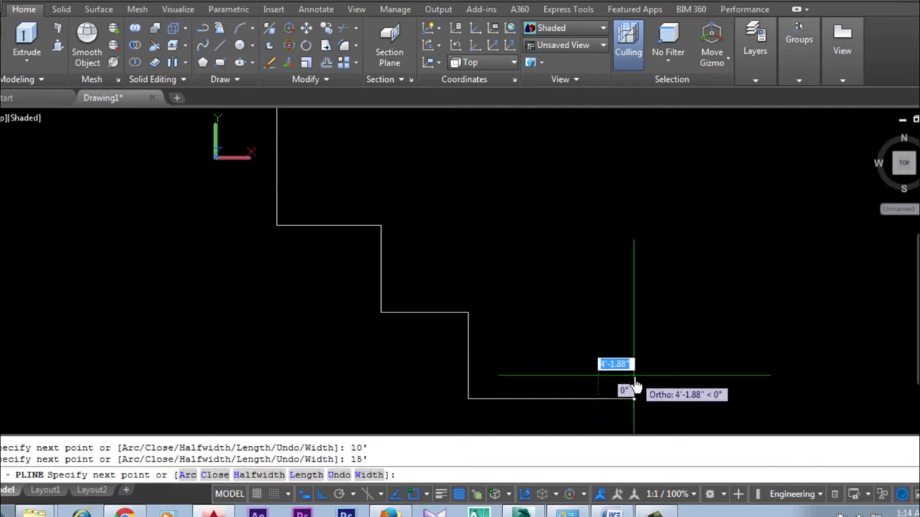
Run the right side up and close the outline at its starting corner.
{"action": "scroll", "coordinate": [630, 390], "scroll_direction": "down", "scroll_amount": 5}
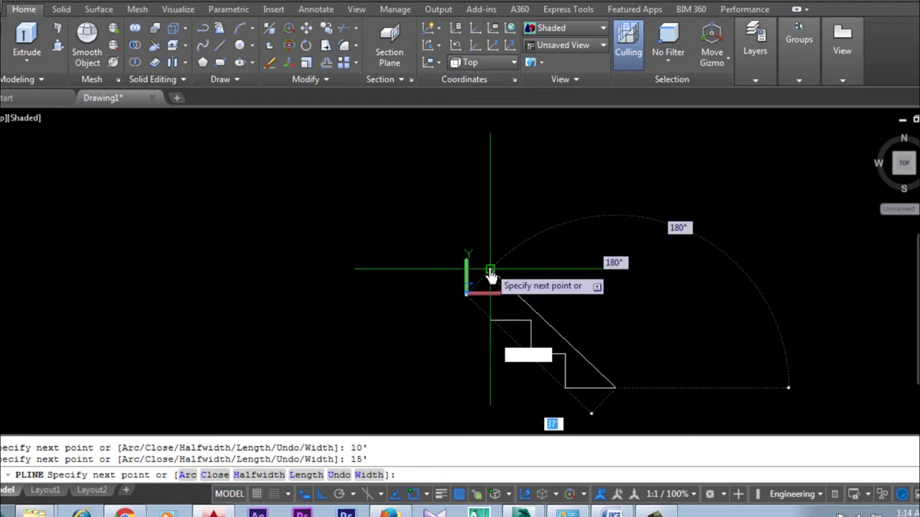
{"action": "left_click", "coordinate": [618, 273]}
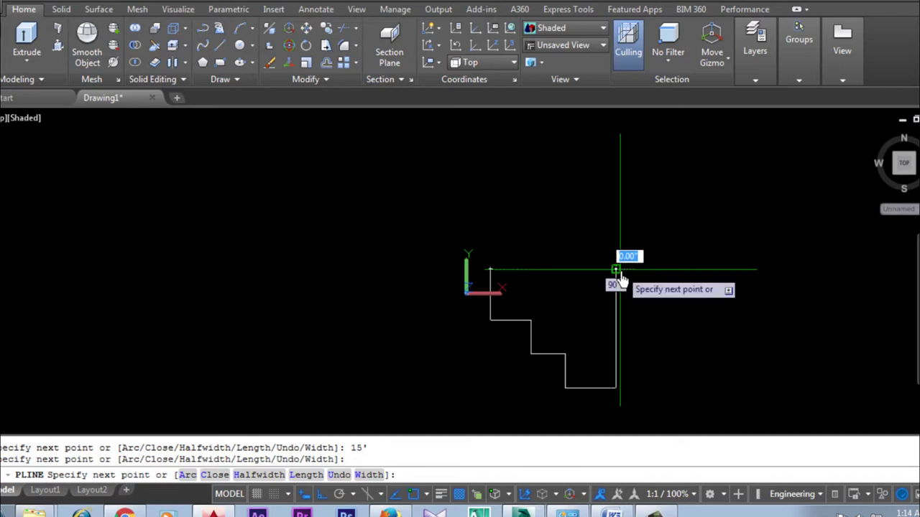
{"action": "left_click", "coordinate": [492, 282]}
{"action": "right_click", "coordinate": [513, 280]}
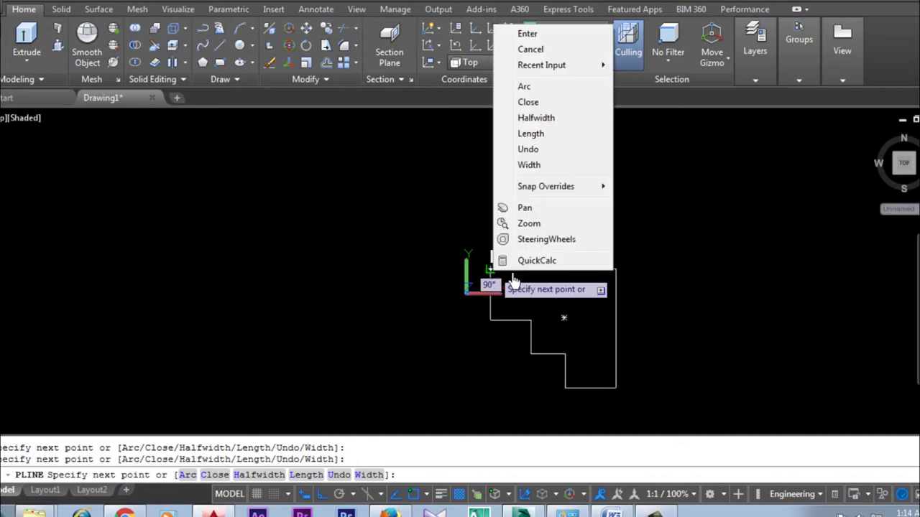
{"action": "left_click", "coordinate": [528, 35]}
{"action": "scroll", "coordinate": [663, 322], "scroll_direction": "up", "scroll_amount": 5}
{"action": "middle_click_drag", "start_coordinate": [663, 339], "coordinate": [591, 263]}
{"action": "scroll", "coordinate": [544, 265], "scroll_direction": "down", "scroll_amount": 2}
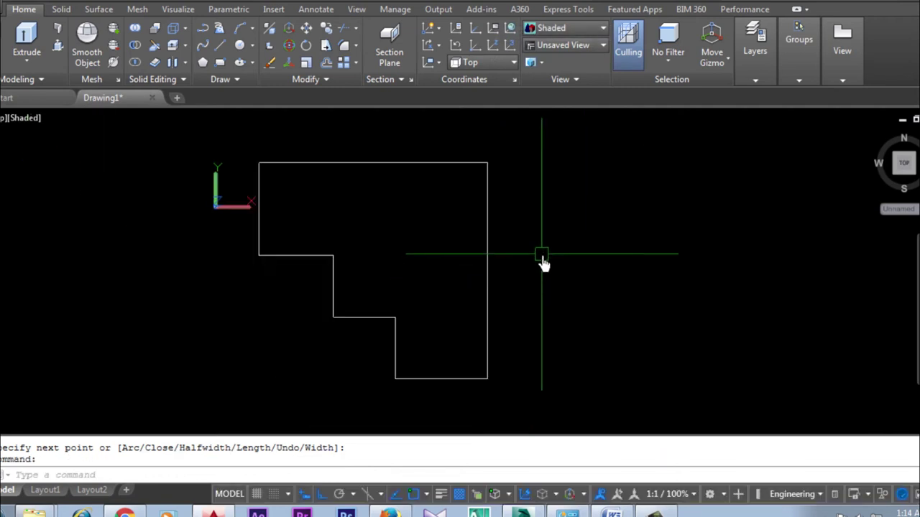
{"action": "middle_click_drag", "start_coordinate": [488, 251], "coordinate": [480, 260]}
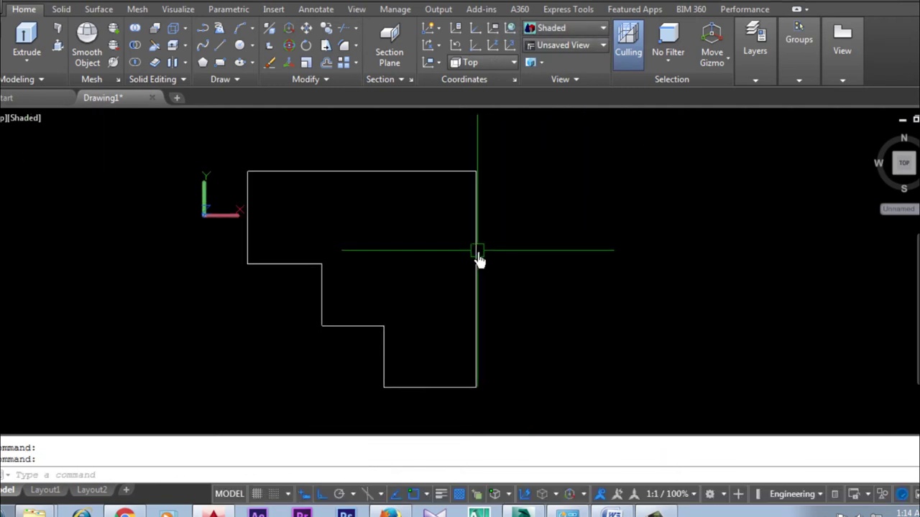
Offset the floor outline 5 inward with OFFSET to form double-line walls.
{"action": "type", "text": "o"}
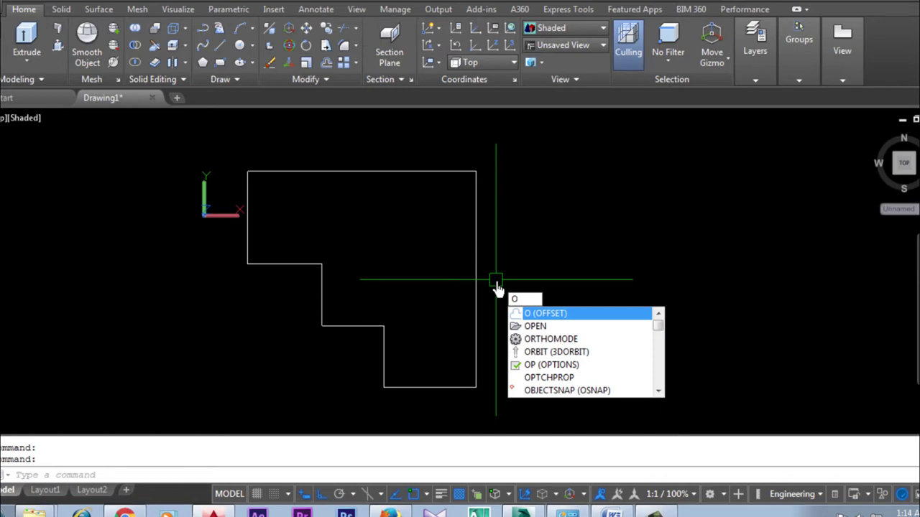
{"action": "key", "text": "Return"}
{"action": "type", "text": "5"}
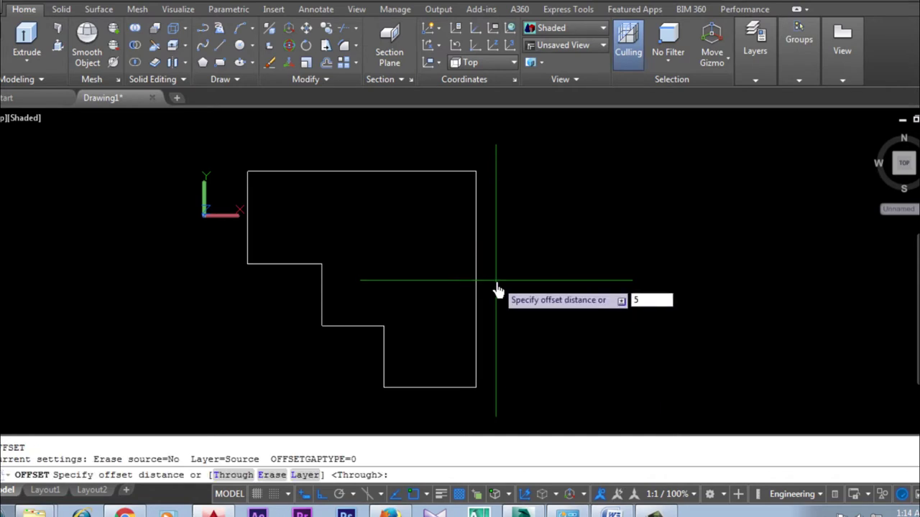
{"action": "key", "text": "Return"}
{"action": "left_click", "coordinate": [394, 172]}
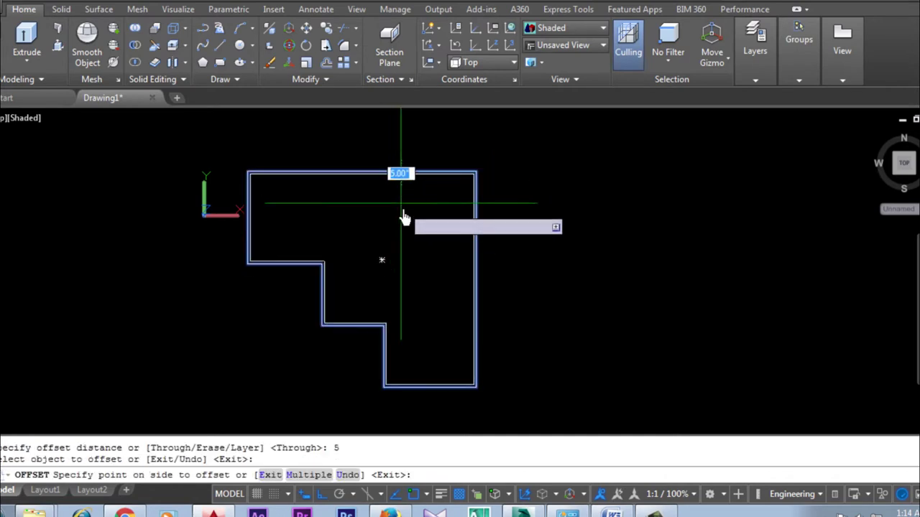
{"action": "left_click", "coordinate": [423, 250]}
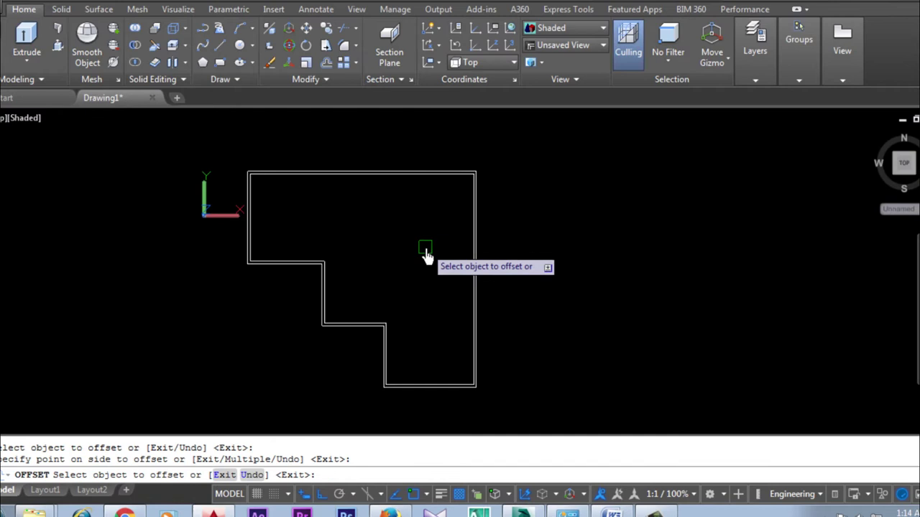
{"action": "scroll", "coordinate": [357, 215], "scroll_direction": "up", "scroll_amount": 1}
{"action": "right_click", "coordinate": [357, 213]}
{"action": "left_click", "coordinate": [388, 218]}
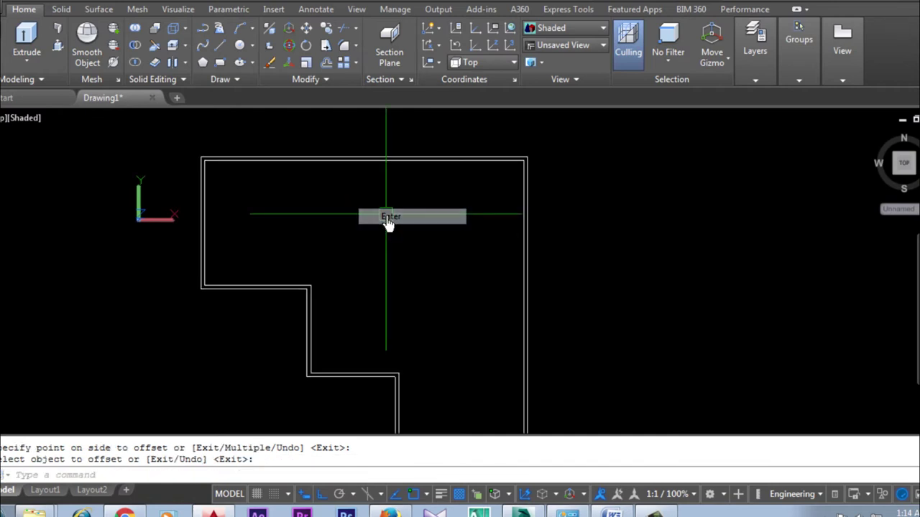
{"action": "type", "text": "OR"}
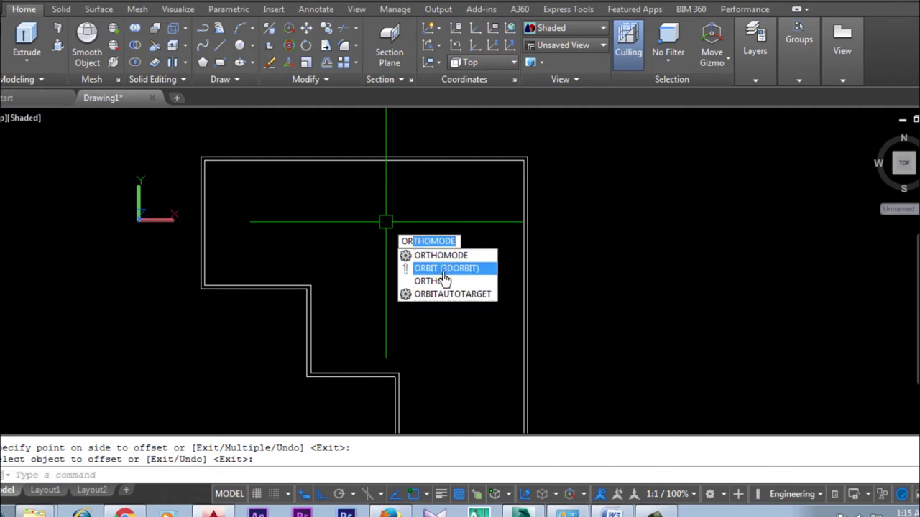
Orbit the double-line floor outline into a tilted 3D view.
{"action": "left_click", "coordinate": [440, 271]}
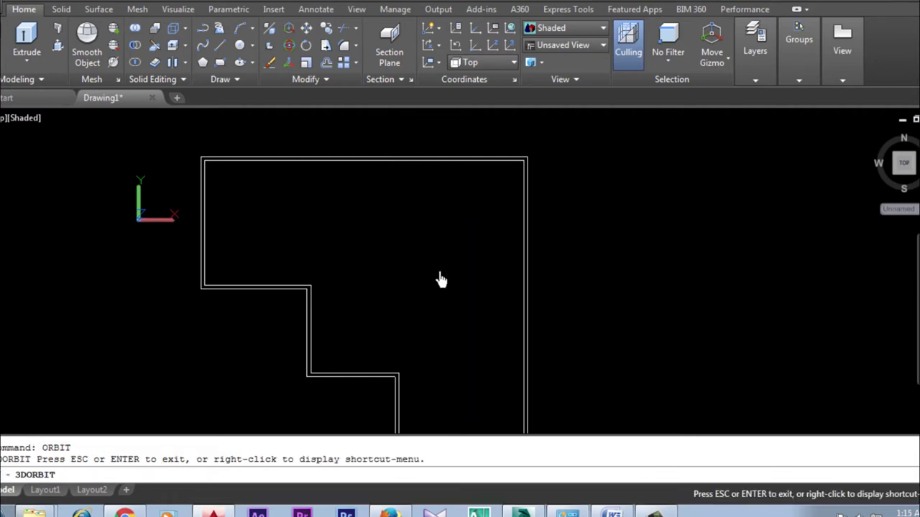
{"action": "mouse_move", "coordinate": [435, 308]}
{"action": "left_mouse_down"}
{"action": "mouse_move", "coordinate": [388, 224]}
{"action": "mouse_move", "coordinate": [404, 214]}
{"action": "mouse_move", "coordinate": [388, 222]}
{"action": "mouse_move", "coordinate": [394, 236]}
{"action": "left_mouse_up"}
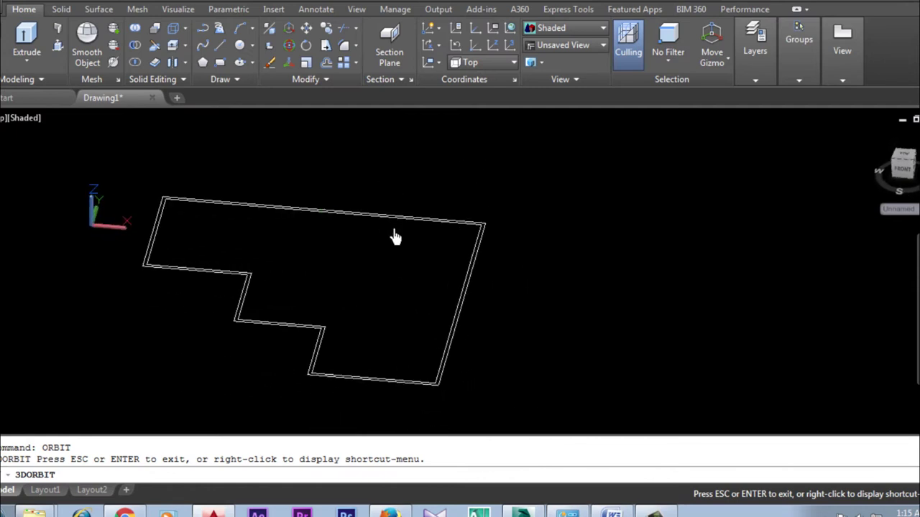
{"action": "right_click", "coordinate": [394, 227]}
{"action": "left_click", "coordinate": [425, 237]}
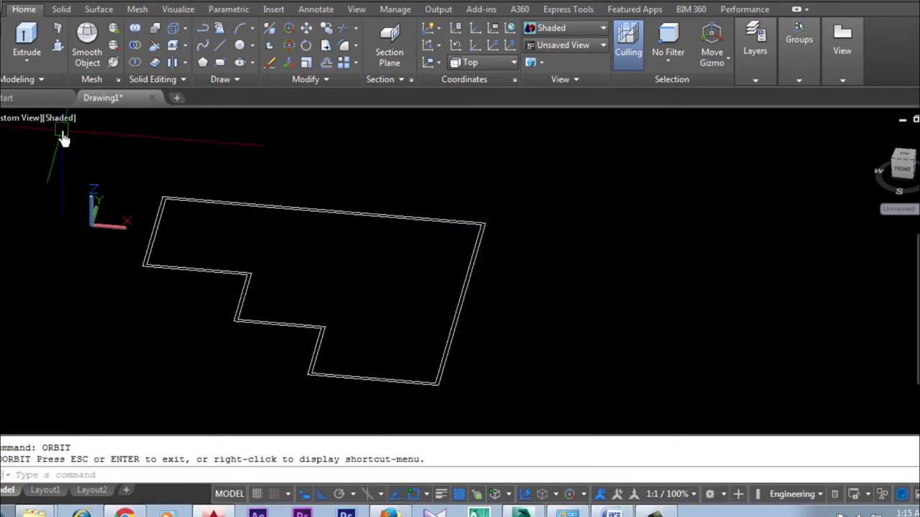
{"action": "left_click", "coordinate": [60, 118]}
{"action": "left_click", "coordinate": [397, 315]}
{"action": "type", "text": "EX"}
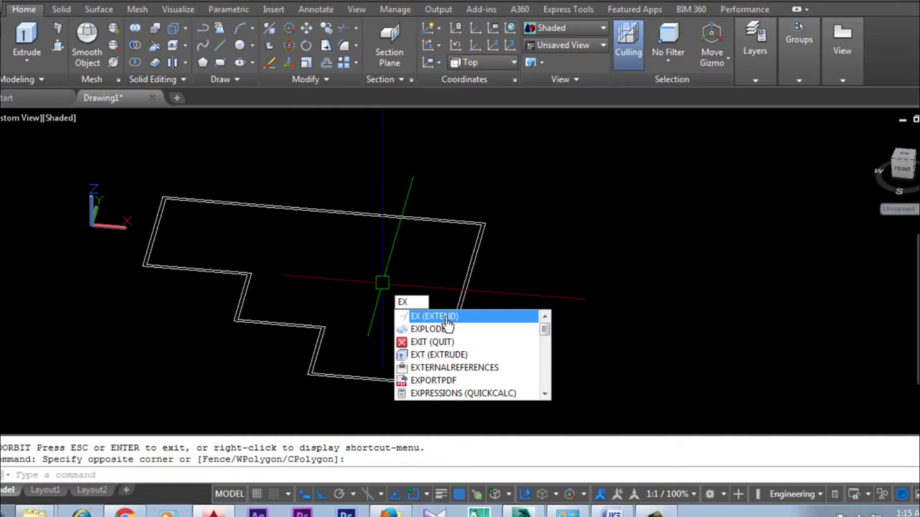
Extrude both outline polylines 10' upward into solids.
{"action": "left_click", "coordinate": [438, 355]}
{"action": "left_click", "coordinate": [503, 327]}
{"action": "left_click", "coordinate": [413, 351]}
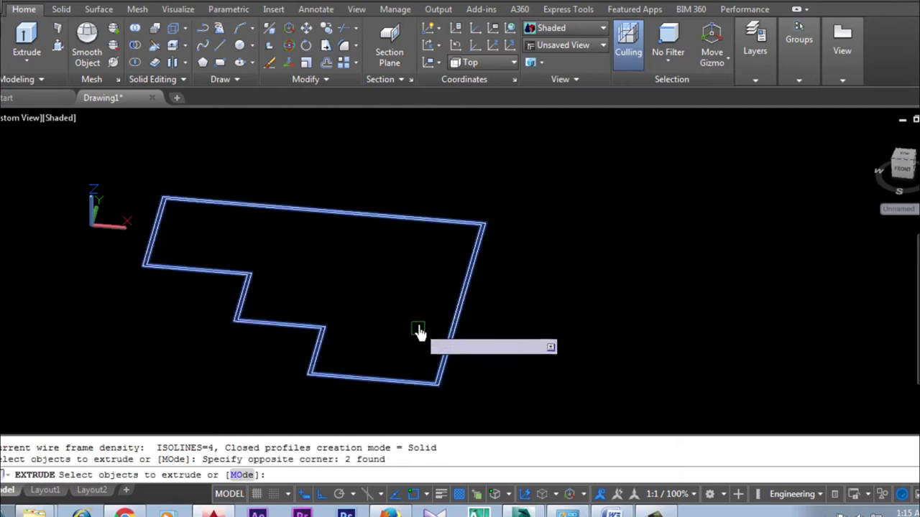
{"action": "right_click", "coordinate": [410, 302]}
{"action": "left_click", "coordinate": [440, 309]}
{"action": "type", "text": "10'"}
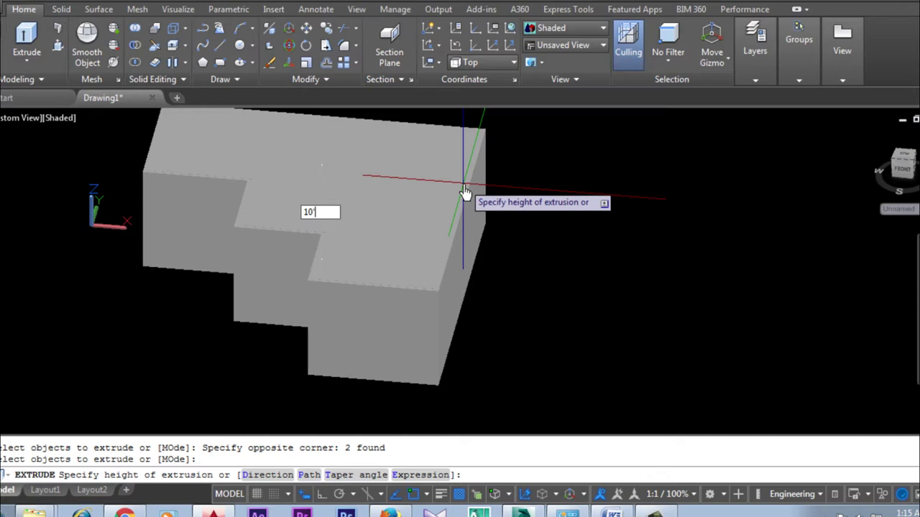
{"action": "key", "text": "Return"}
{"action": "scroll", "coordinate": [466, 197], "scroll_direction": "up", "scroll_amount": 2}
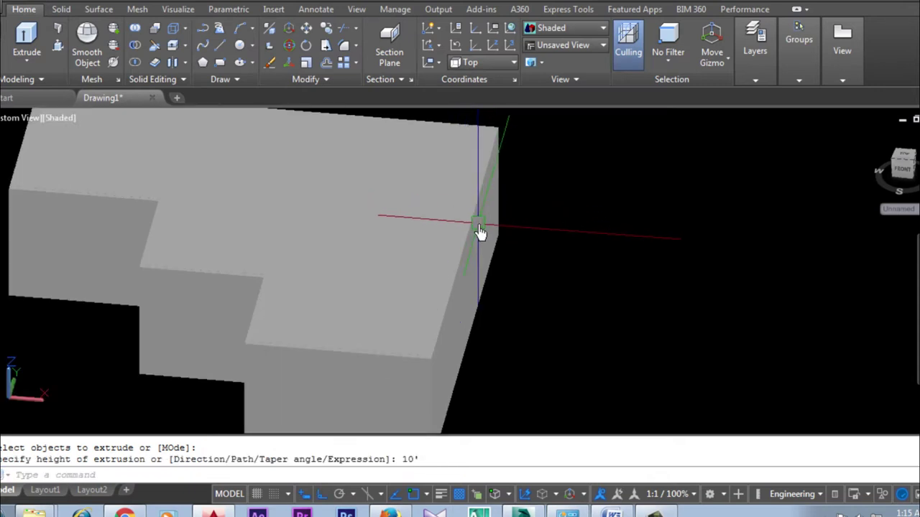
{"action": "left_click", "coordinate": [471, 228]}
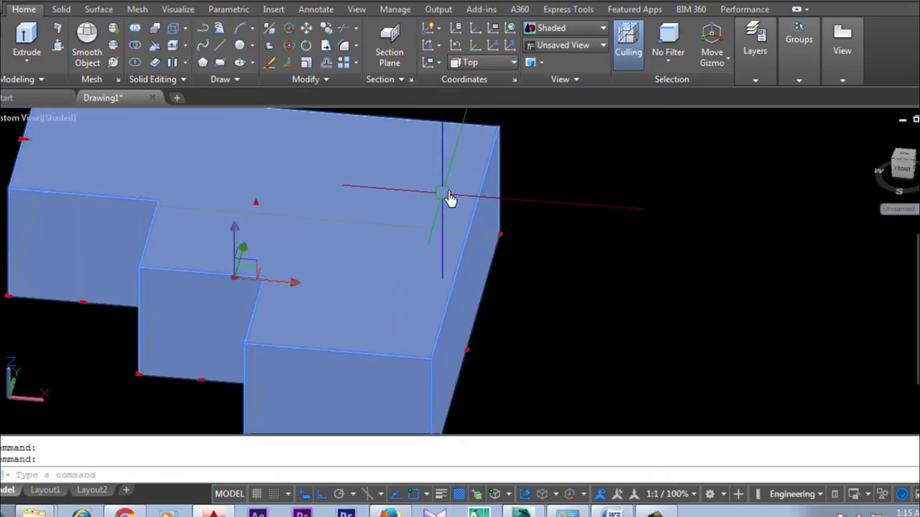
{"action": "key", "text": "Escape"}
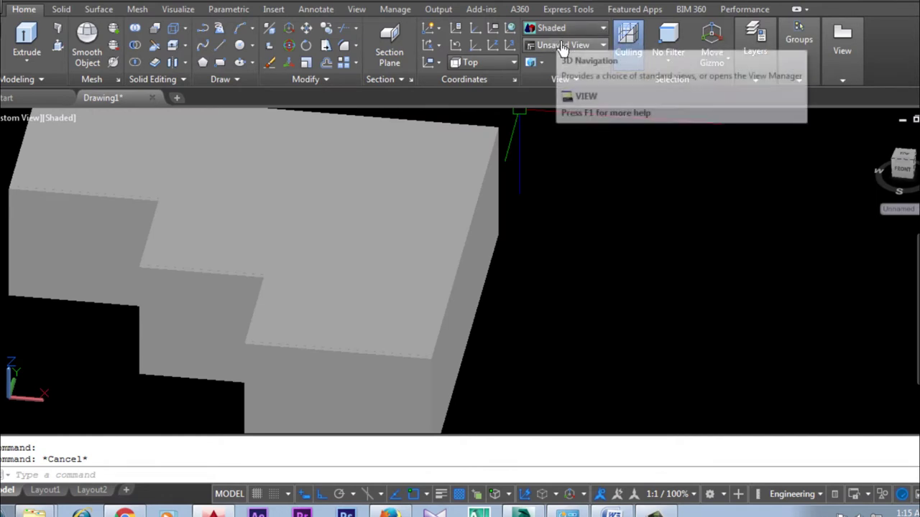
Switch the visual style to 2D Wireframe and orbit toward the box corner.
{"action": "left_click", "coordinate": [51, 120]}
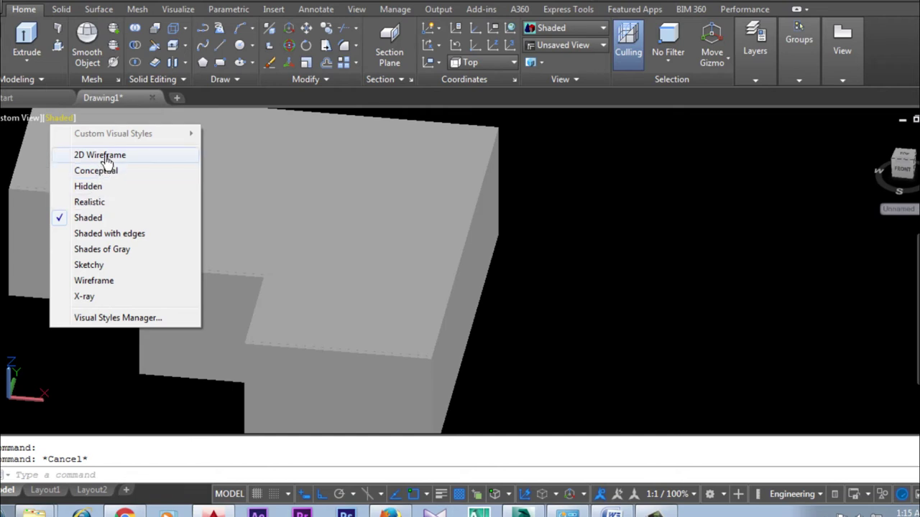
{"action": "left_click", "coordinate": [105, 157]}
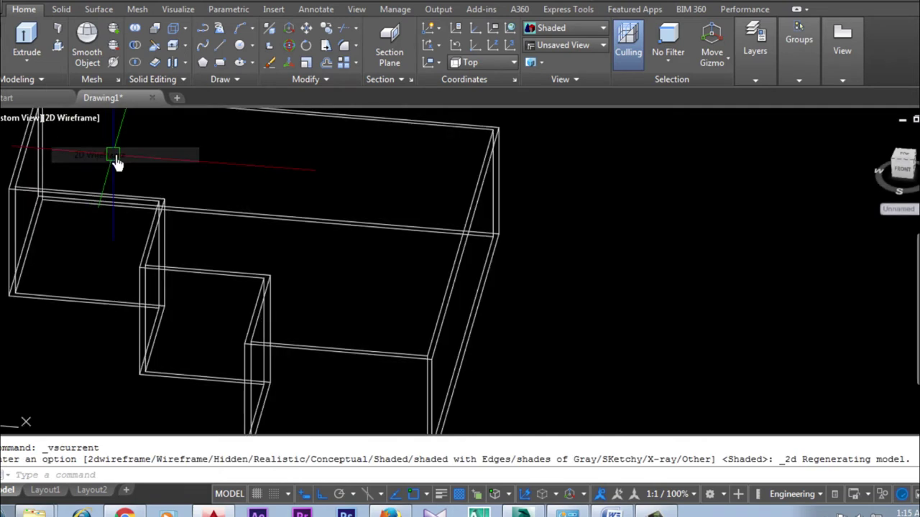
{"action": "left_click", "coordinate": [429, 352]}
{"action": "scroll", "coordinate": [423, 353], "scroll_direction": "up", "scroll_amount": 3}
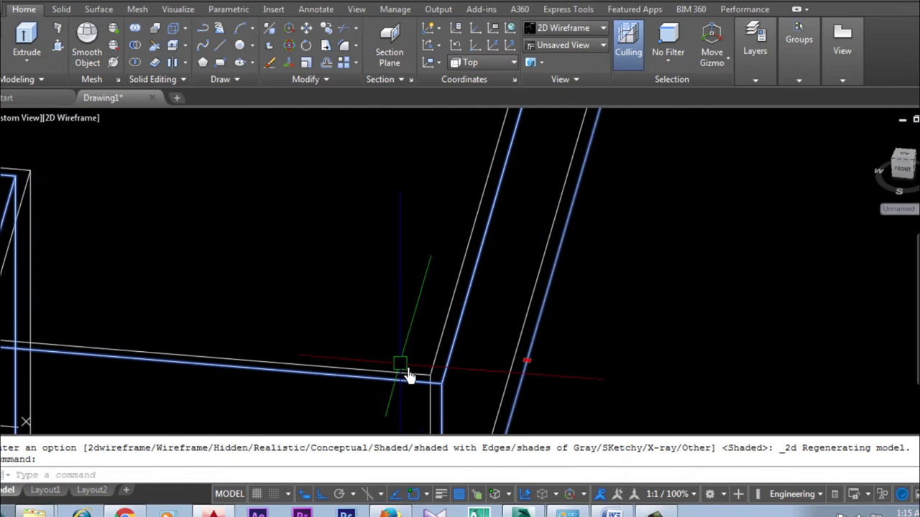
{"action": "key", "text": "Escape"}
{"action": "scroll", "coordinate": [397, 384], "scroll_direction": "up", "scroll_amount": 1}
{"action": "mouse_move", "coordinate": [664, 340]}
{"action": "middle_mouse_down", "text": "shift"}
{"action": "mouse_move", "coordinate": [646, 140]}
{"action": "mouse_move", "coordinate": [651, 292]}
{"action": "middle_mouse_up", "text": "shift"}
{"action": "scroll", "coordinate": [653, 335], "scroll_direction": "down", "scroll_amount": 2}
{"action": "scroll", "coordinate": [611, 310], "scroll_direction": "up", "scroll_amount": 4}
Subtract the inner extruded solid from the outer one to leave hollow walls.
{"action": "key", "text": "Escape"}
{"action": "type", "text": "s"}
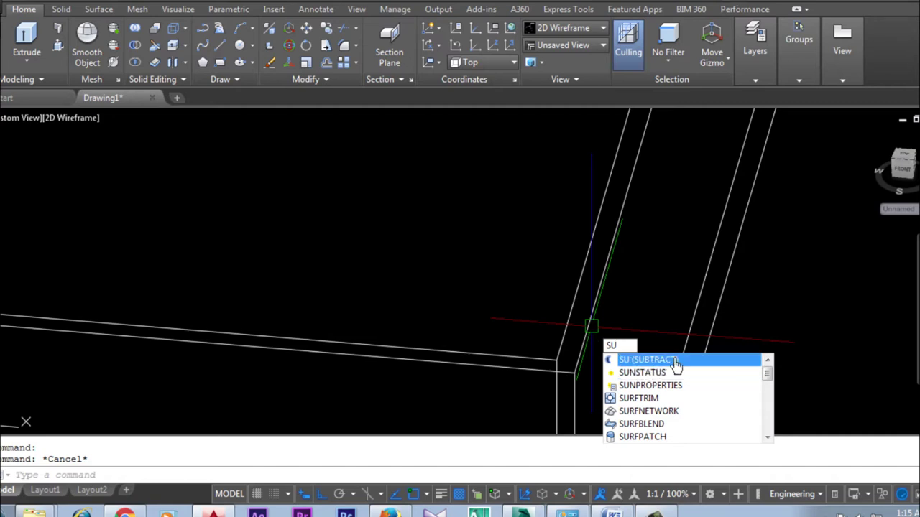
{"action": "key", "text": "Return"}
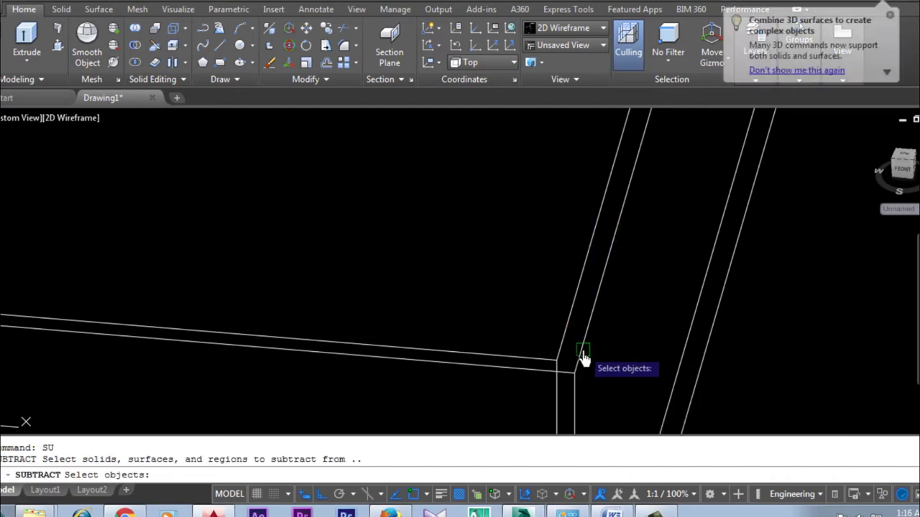
{"action": "left_click", "coordinate": [583, 355]}
{"action": "key", "text": "Return"}
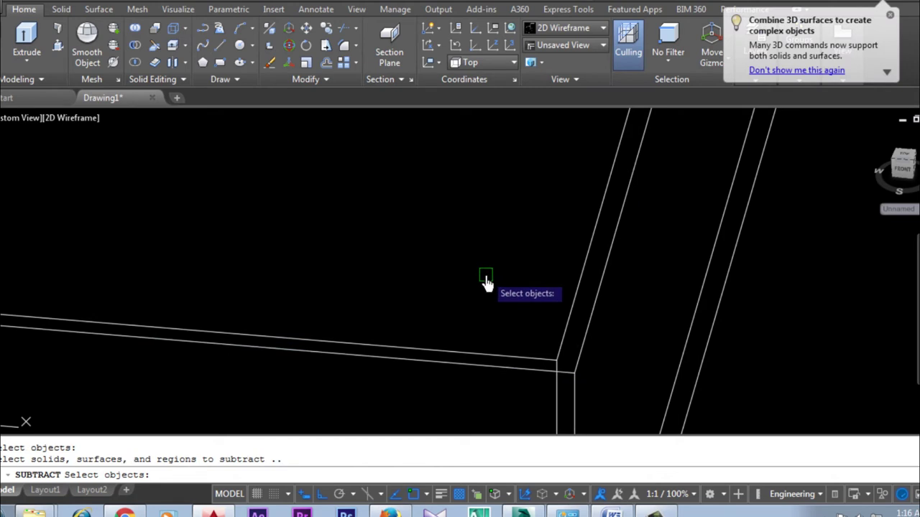
{"action": "left_click", "coordinate": [564, 343]}
{"action": "key", "text": "Return"}
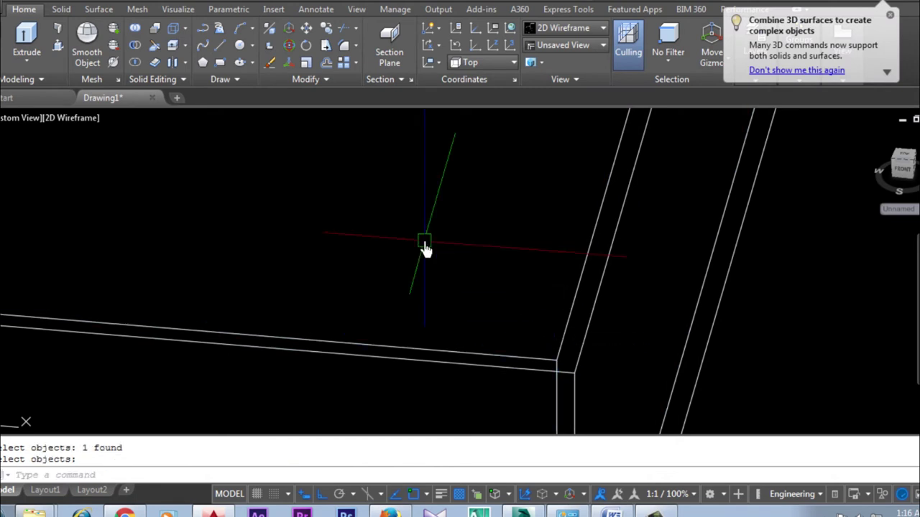
{"action": "left_click", "coordinate": [62, 119]}
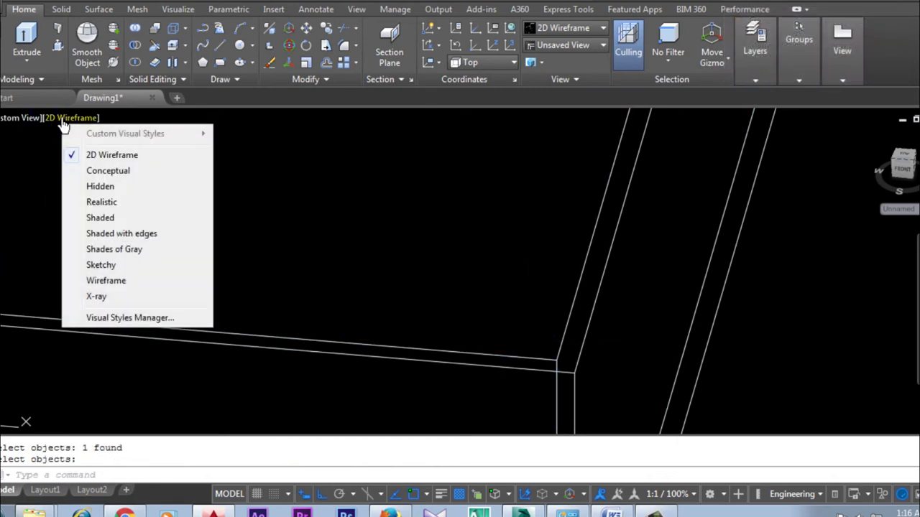
Display the hollow walls in the Shaded visual style, centred in the view.
{"action": "left_click", "coordinate": [100, 187]}
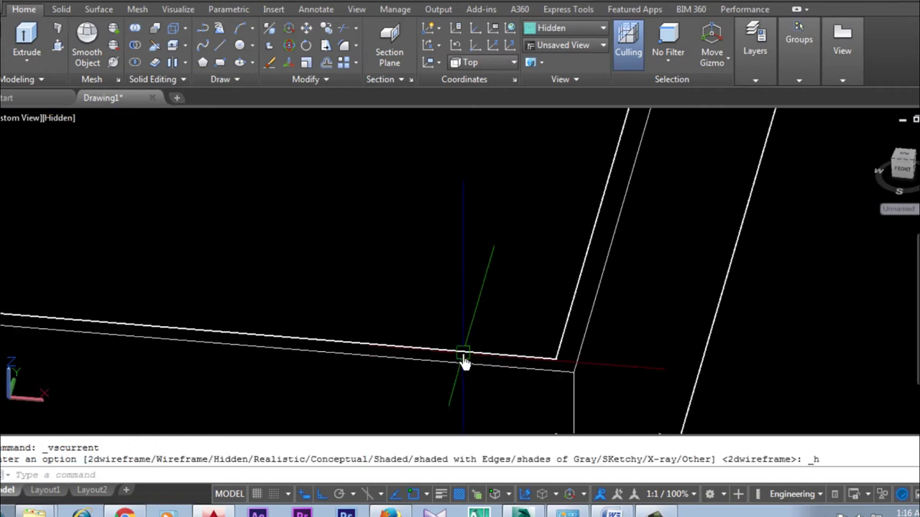
{"action": "scroll", "coordinate": [122, 252], "scroll_direction": "down", "scroll_amount": 5}
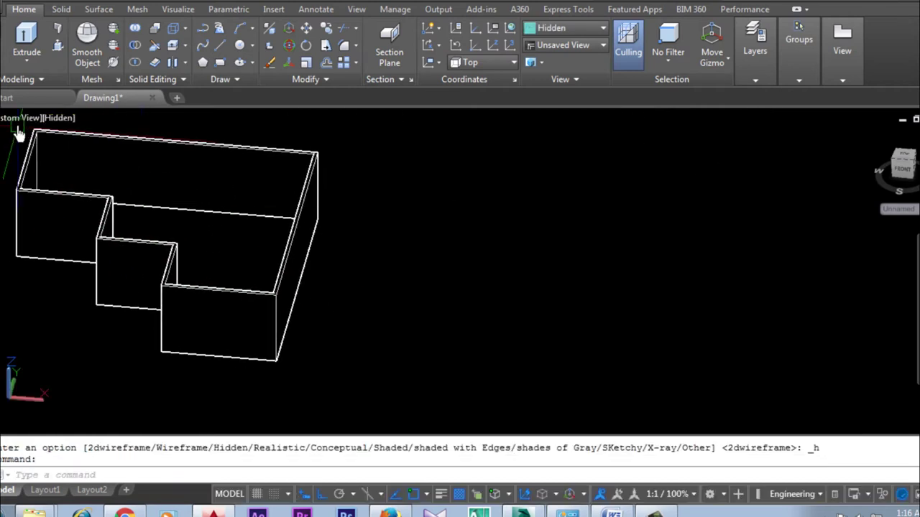
{"action": "left_click", "coordinate": [41, 121]}
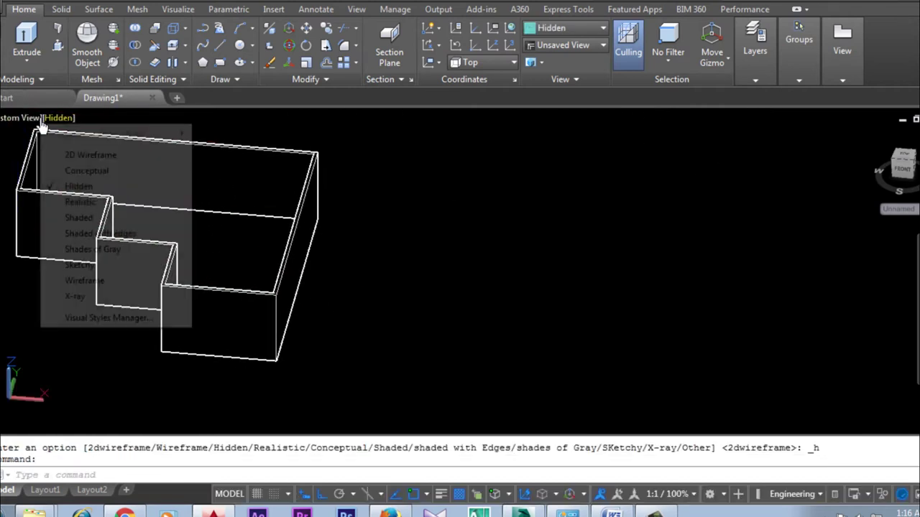
{"action": "left_click", "coordinate": [81, 217]}
{"action": "scroll", "coordinate": [196, 244], "scroll_direction": "up", "scroll_amount": 3}
{"action": "scroll", "coordinate": [206, 243], "scroll_direction": "up", "scroll_amount": 2}
{"action": "middle_click_drag", "start_coordinate": [258, 267], "coordinate": [489, 293]}
{"action": "scroll", "coordinate": [600, 302], "scroll_direction": "down", "scroll_amount": 3}
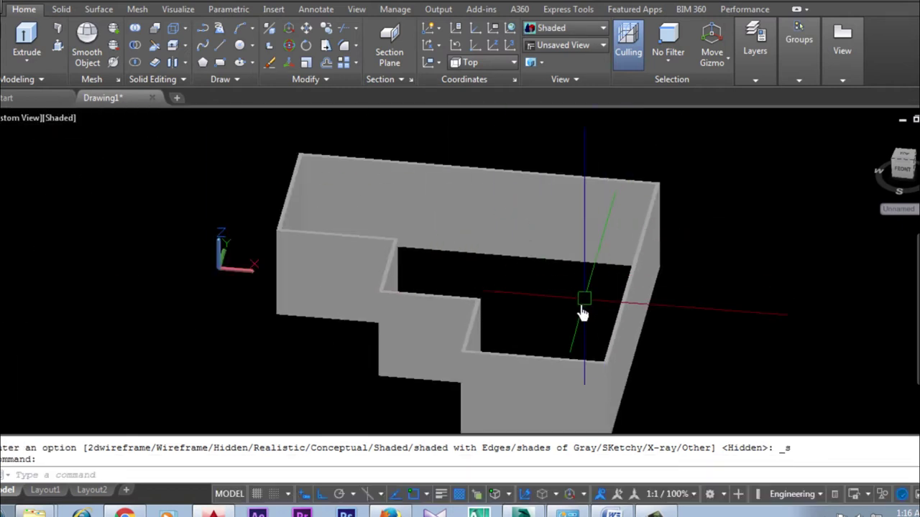
{"action": "middle_click_drag", "start_coordinate": [595, 298], "coordinate": [595, 287]}
{"action": "middle_click_drag", "start_coordinate": [569, 345], "coordinate": [570, 359]}
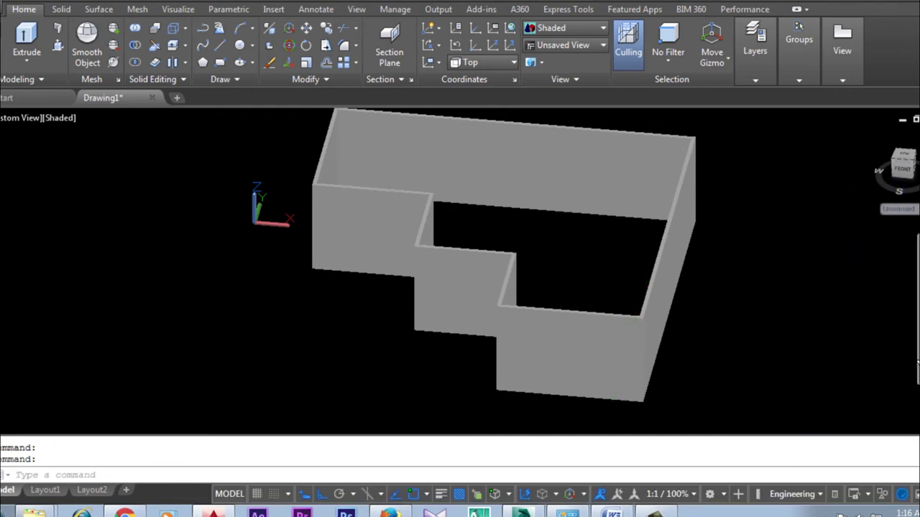
Orbit the model to face its outer walls using parallel projection.
{"action": "right_click", "coordinate": [407, 263]}
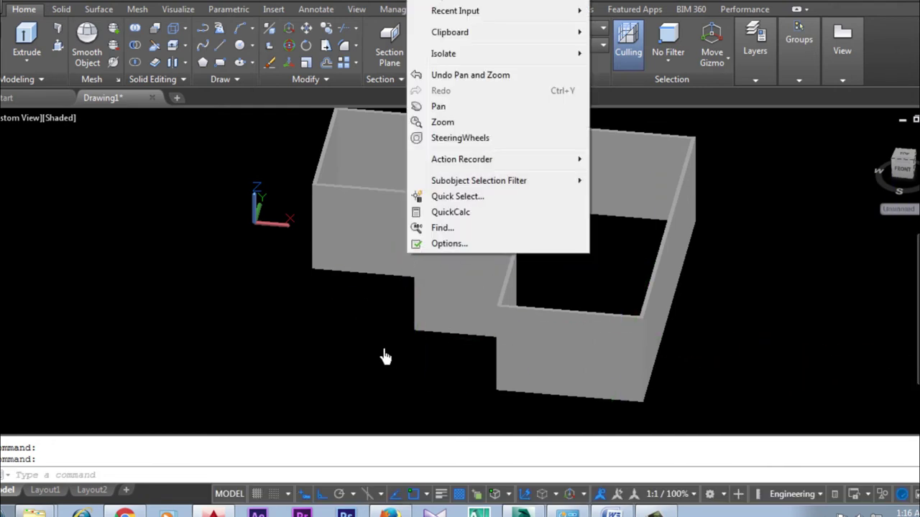
{"action": "left_click", "coordinate": [364, 362]}
{"action": "type", "text": "O"}
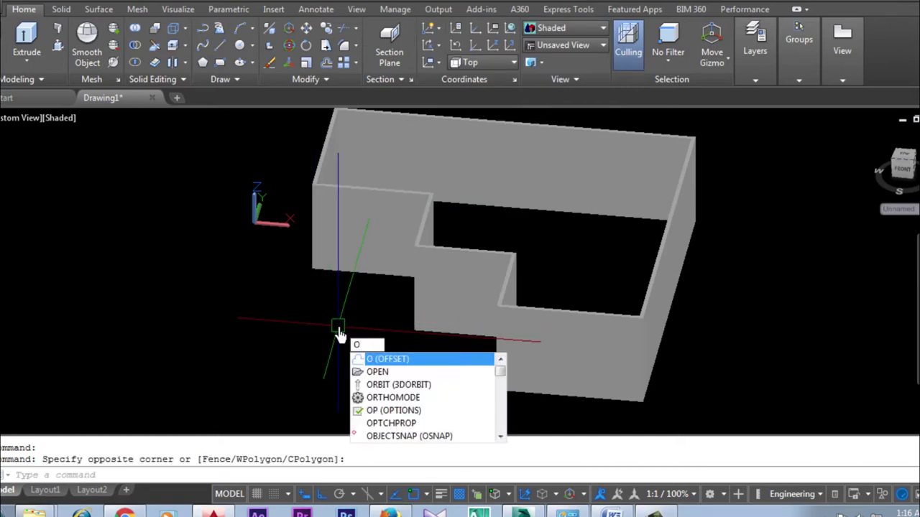
{"action": "left_click", "coordinate": [392, 385]}
{"action": "mouse_move", "coordinate": [417, 370]}
{"action": "left_mouse_down"}
{"action": "mouse_move", "coordinate": [536, 349]}
{"action": "mouse_move", "coordinate": [423, 366]}
{"action": "left_mouse_up"}
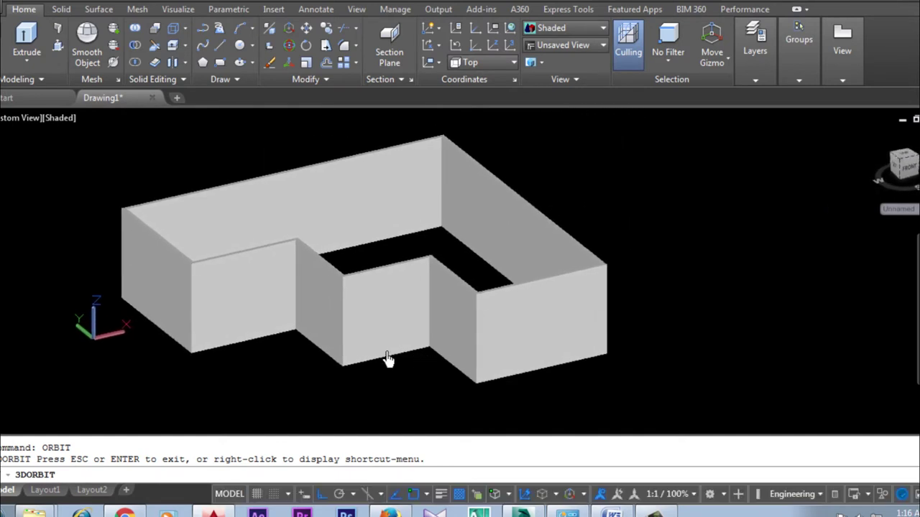
{"action": "right_click", "coordinate": [387, 359]}
{"action": "left_click", "coordinate": [424, 85]}
{"action": "mouse_move", "coordinate": [410, 256]}
{"action": "middle_mouse_down", "text": "shift"}
{"action": "mouse_move", "coordinate": [278, 318]}
{"action": "mouse_move", "coordinate": [293, 332]}
{"action": "middle_mouse_up", "text": "shift"}
{"action": "key", "text": "Escape"}
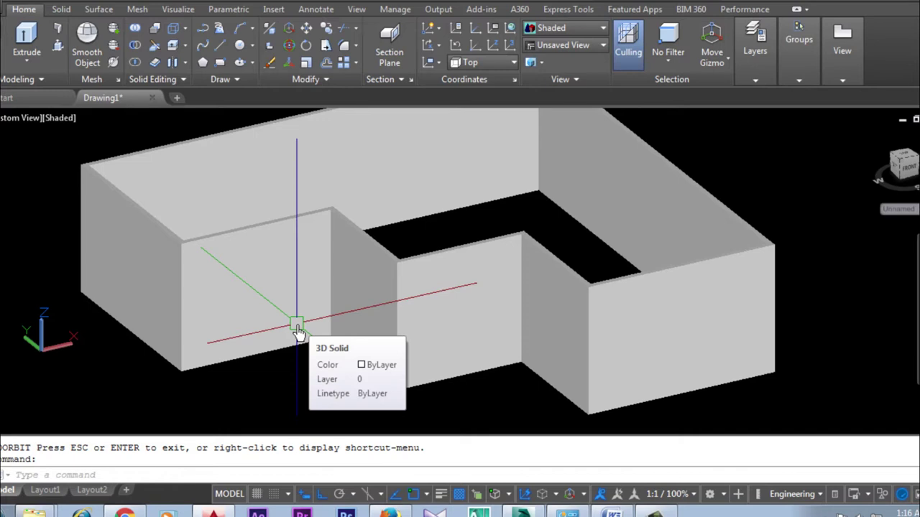
Start a rectangle at the left front wall face's bottom corner after two cancelled tries.
{"action": "type", "text": "re"}
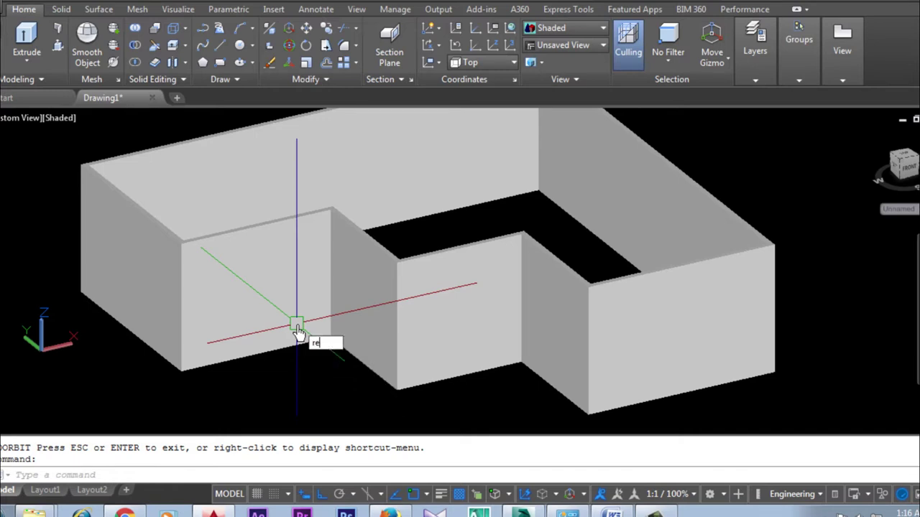
{"action": "key", "text": "Return"}
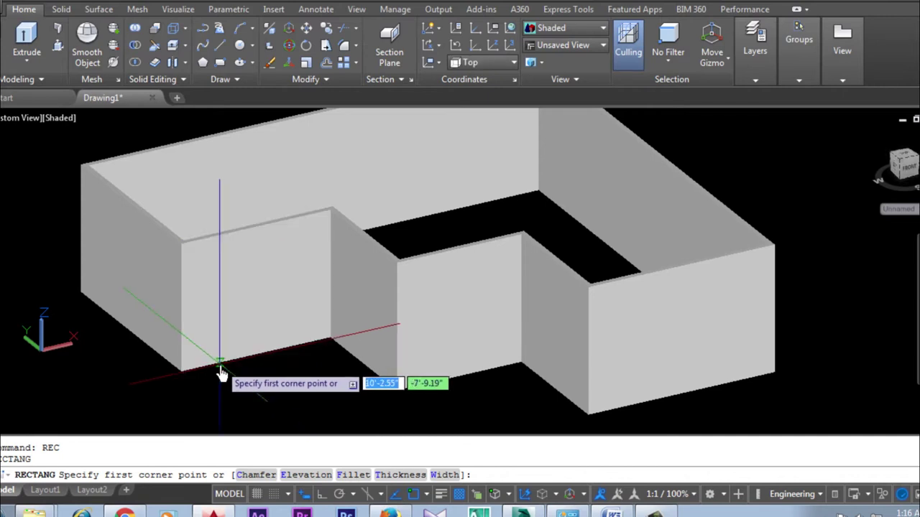
{"action": "left_click", "coordinate": [220, 372]}
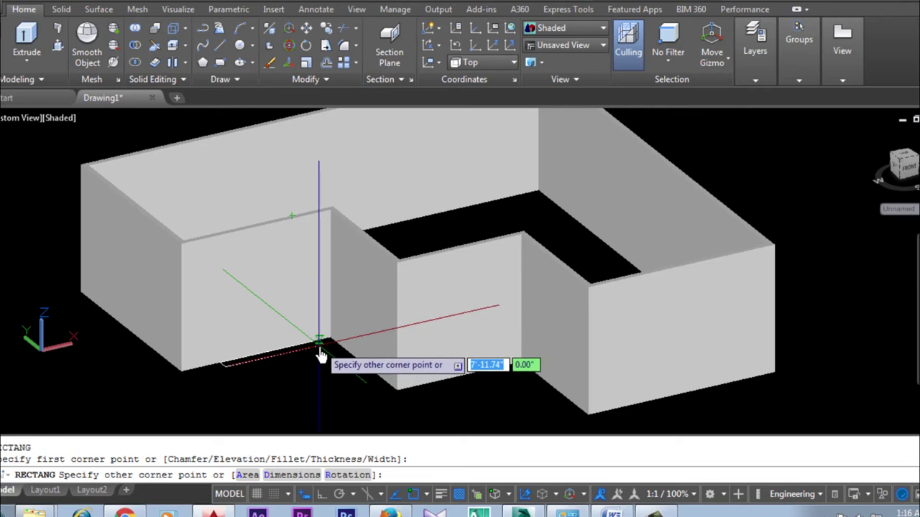
{"action": "key", "text": "Escape"}
{"action": "type", "text": "rec"}
{"action": "key", "text": "Return"}
{"action": "left_click", "coordinate": [219, 277]}
{"action": "key", "text": "Escape"}
{"action": "key", "text": "Return"}
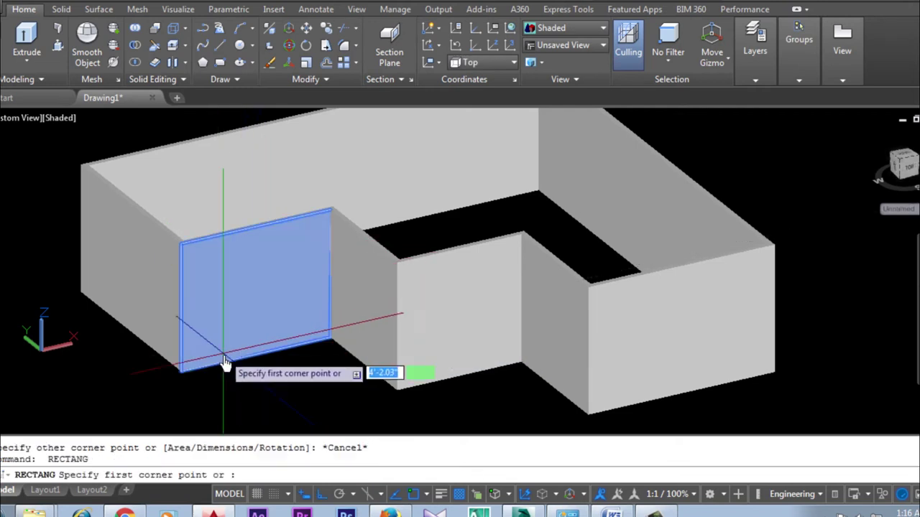
{"action": "left_click", "coordinate": [221, 367]}
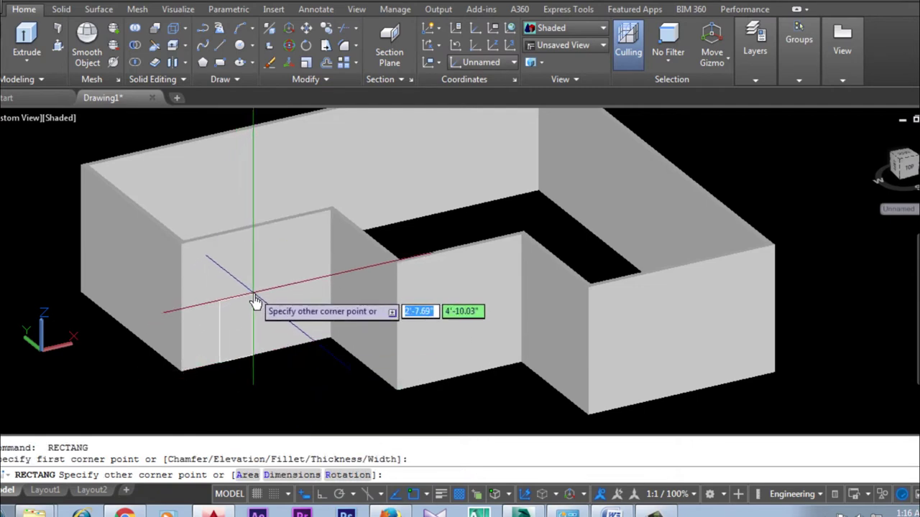
Size the rectangle 6' long by 4'6 wide and place it upward on the wall.
{"action": "right_click", "coordinate": [297, 255]}
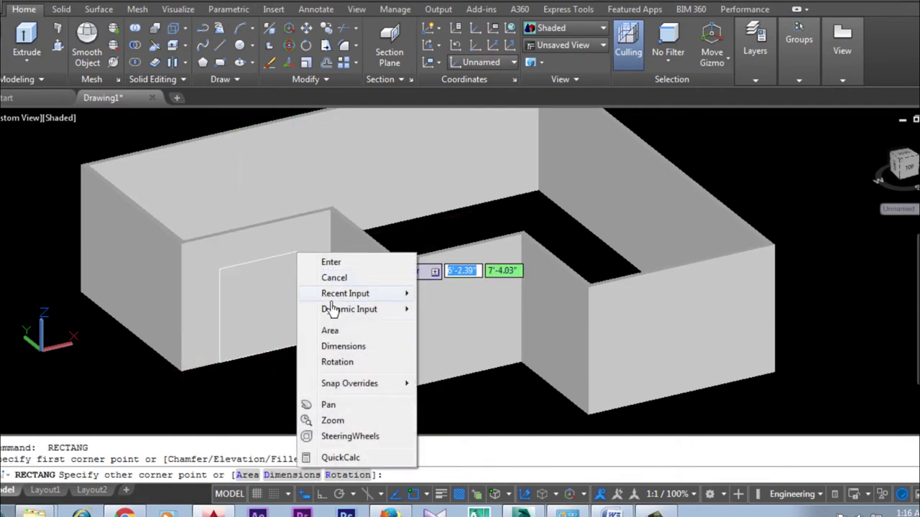
{"action": "left_click", "coordinate": [355, 349]}
{"action": "scroll", "coordinate": [230, 345], "scroll_direction": "up", "scroll_amount": 2}
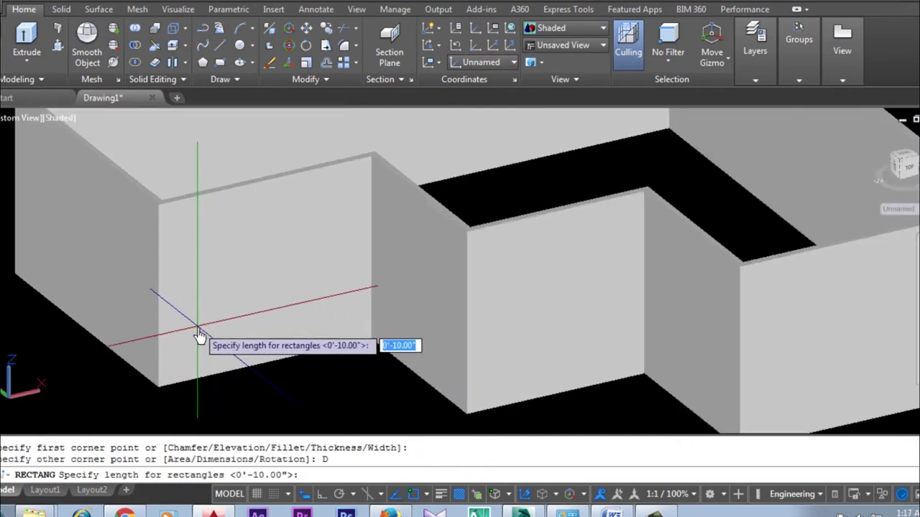
{"action": "scroll", "coordinate": [215, 337], "scroll_direction": "up", "scroll_amount": 2}
{"action": "scroll", "coordinate": [313, 318], "scroll_direction": "down", "scroll_amount": 3}
{"action": "scroll", "coordinate": [319, 319], "scroll_direction": "up", "scroll_amount": 2}
{"action": "type", "text": "6'"}
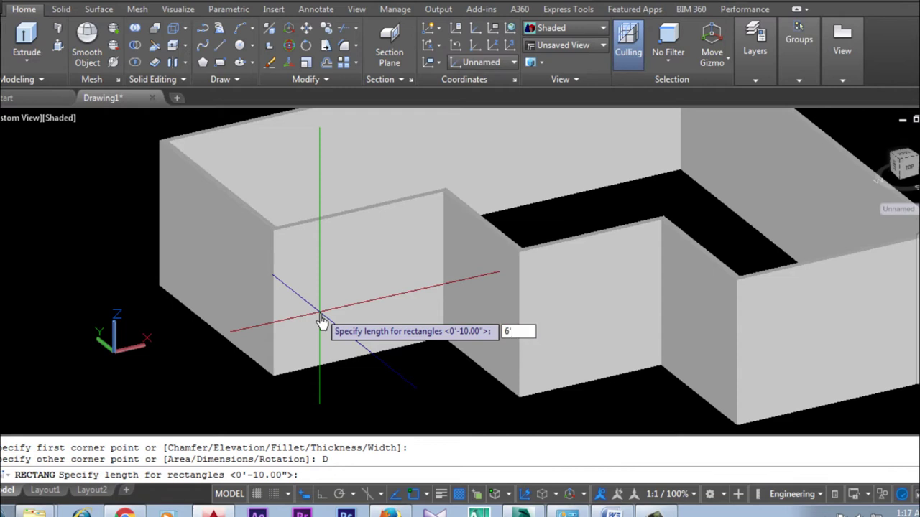
{"action": "key", "text": "Return"}
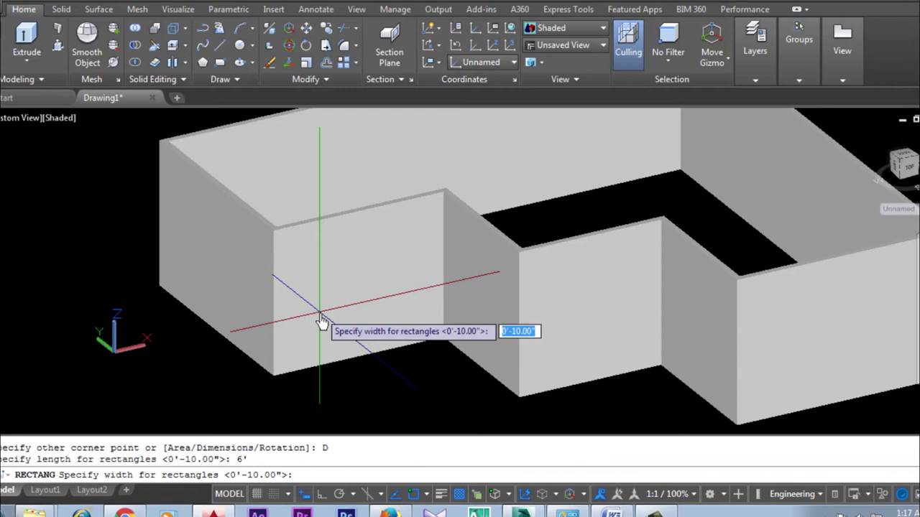
{"action": "type", "text": "4'6"}
{"action": "key", "text": "Return"}
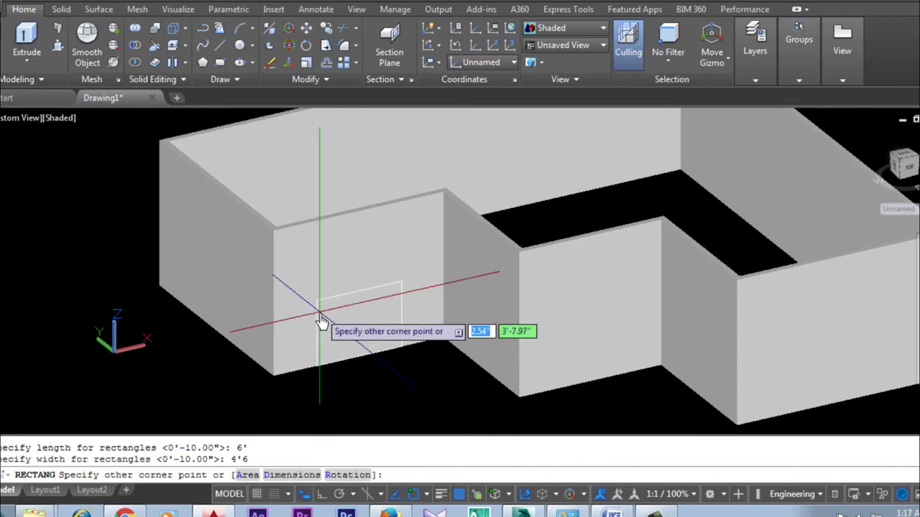
{"action": "left_click", "coordinate": [373, 253]}
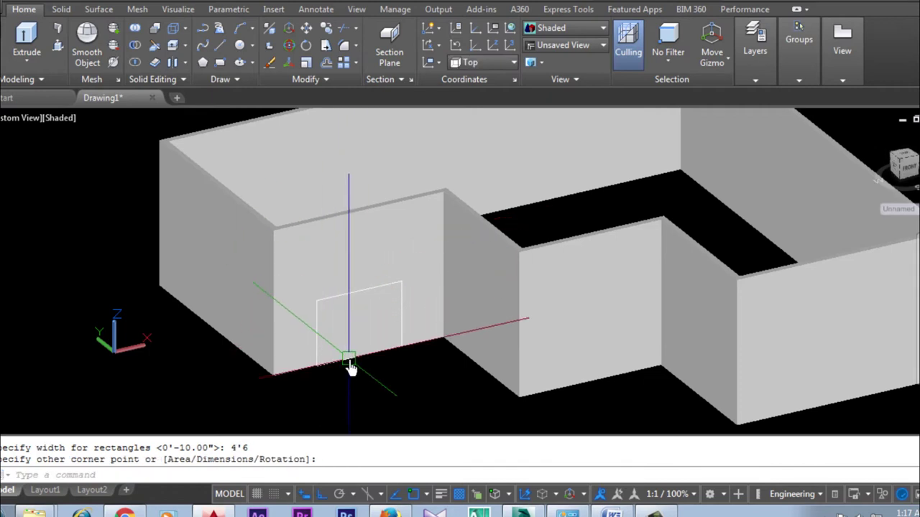
{"action": "type", "text": "M"}
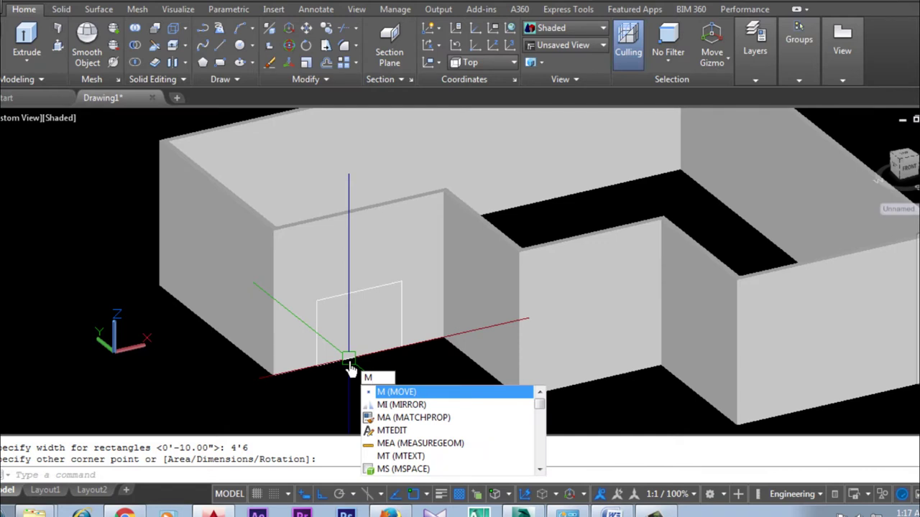
{"action": "type", "text": "O"}
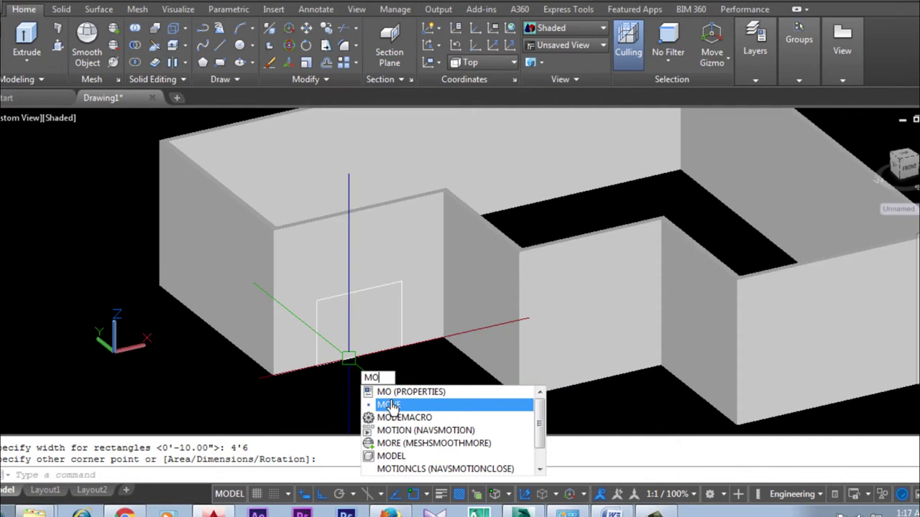
Move the rectangle 2'6 up the wall from its bottom corner.
{"action": "left_click", "coordinate": [390, 405]}
{"action": "left_click", "coordinate": [319, 327]}
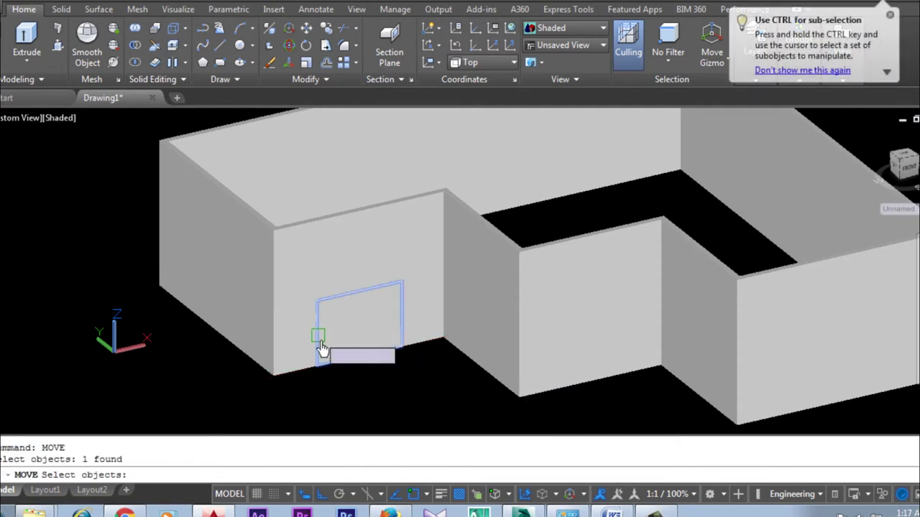
{"action": "scroll", "coordinate": [319, 374], "scroll_direction": "up", "scroll_amount": 2}
{"action": "key", "text": "Return"}
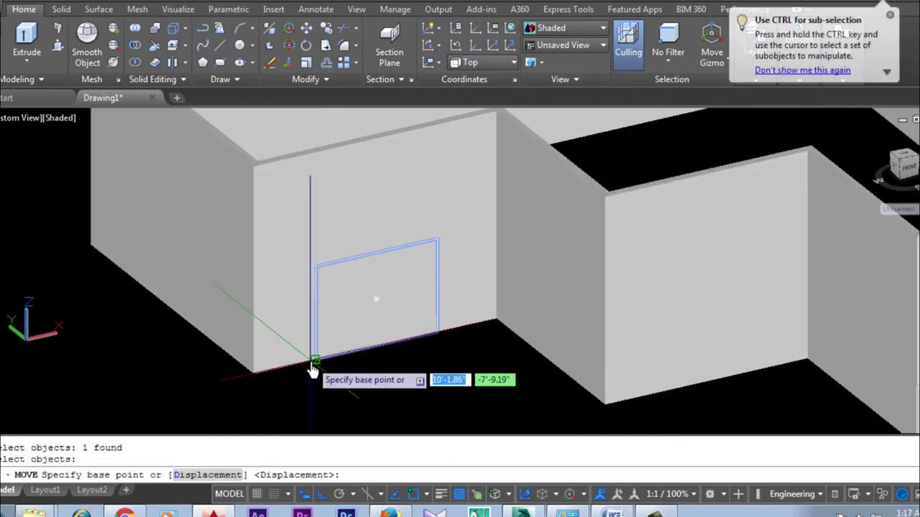
{"action": "left_click", "coordinate": [316, 369]}
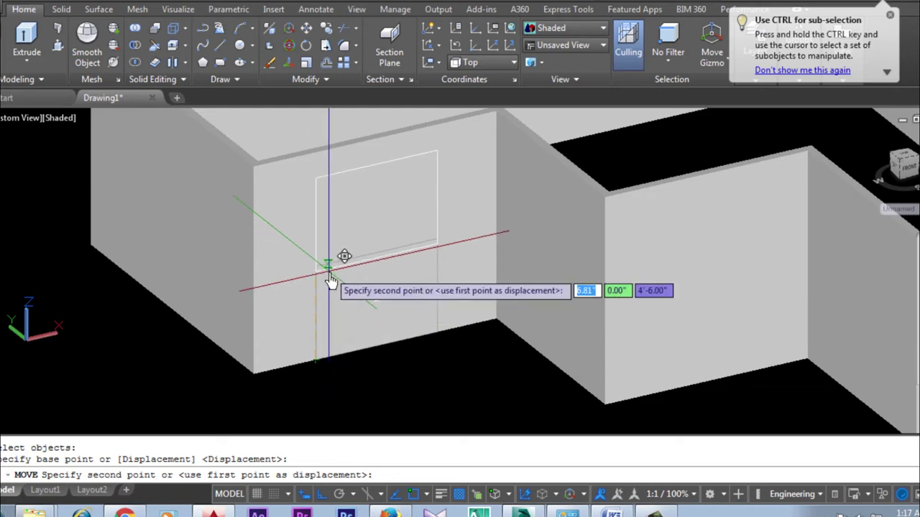
{"action": "type", "text": "2'6"}
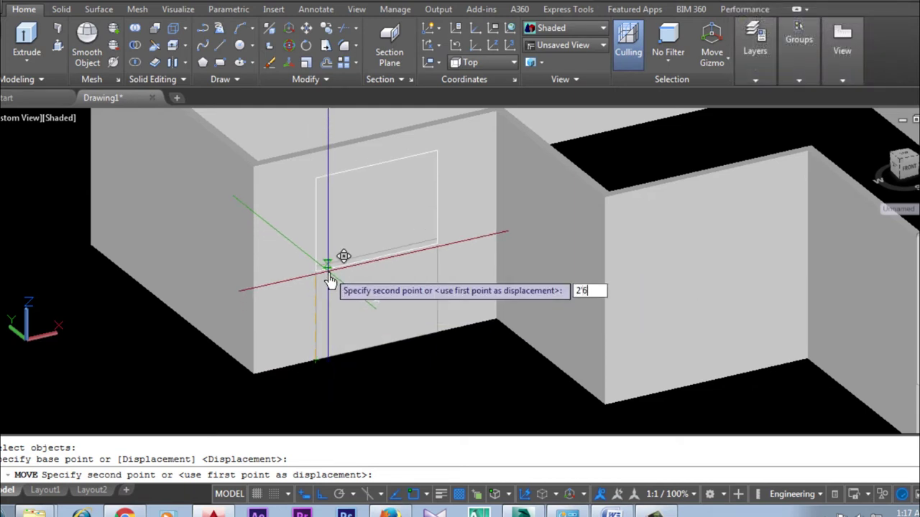
{"action": "key", "text": "Return"}
{"action": "middle_click_drag", "start_coordinate": [478, 380], "coordinate": [349, 383]}
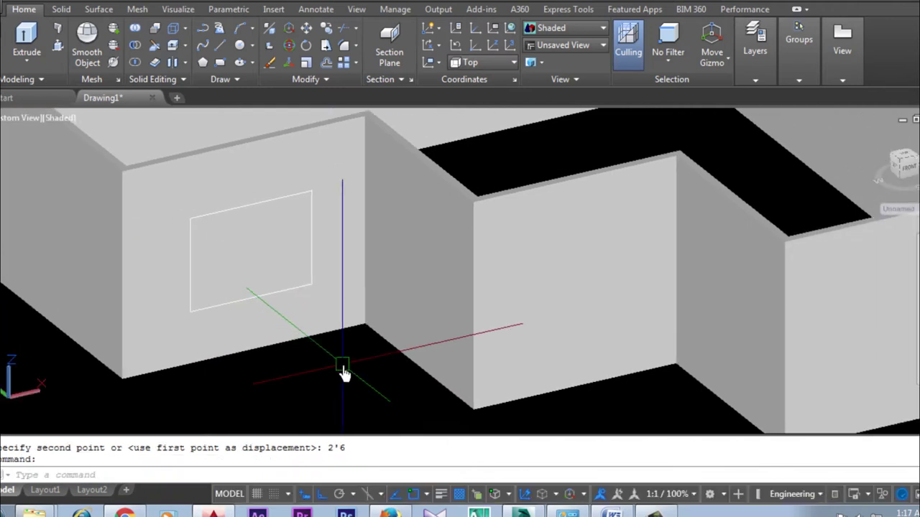
{"action": "scroll", "coordinate": [345, 343], "scroll_direction": "down", "scroll_amount": 2}
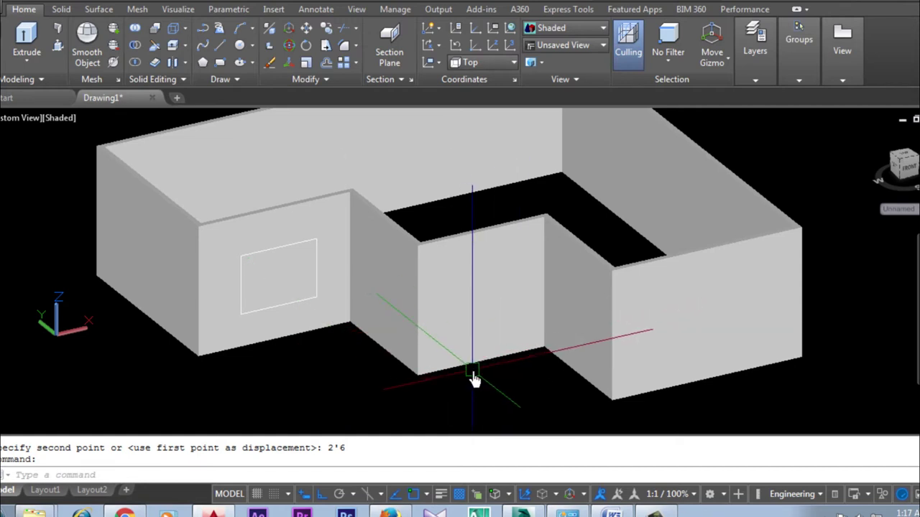
Draw a 3'6 by 7' door rectangle upward from the middle wall's base.
{"action": "type", "text": "T"}
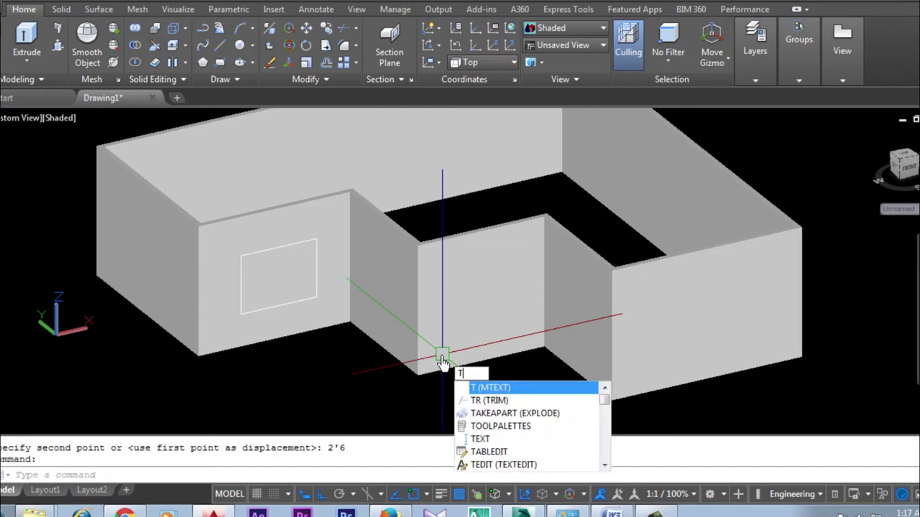
{"action": "key", "text": "Escape"}
{"action": "type", "text": "c"}
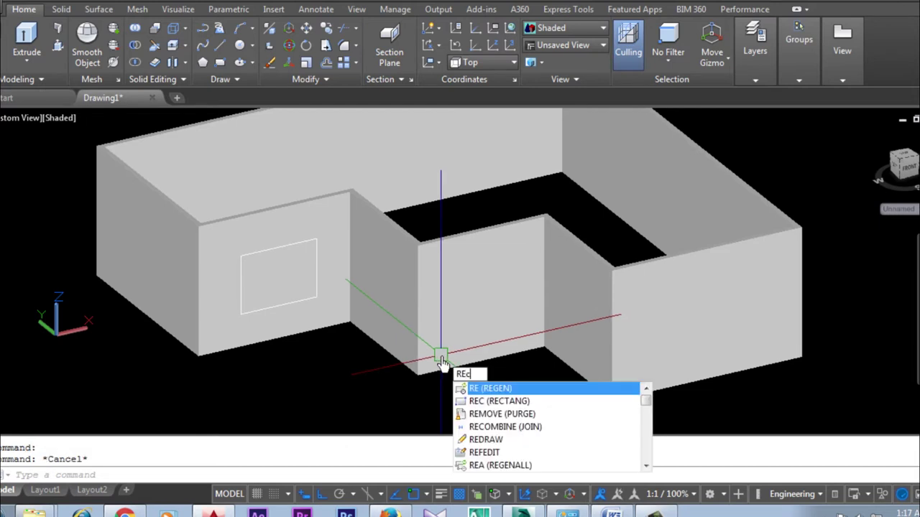
{"action": "key", "text": "Return"}
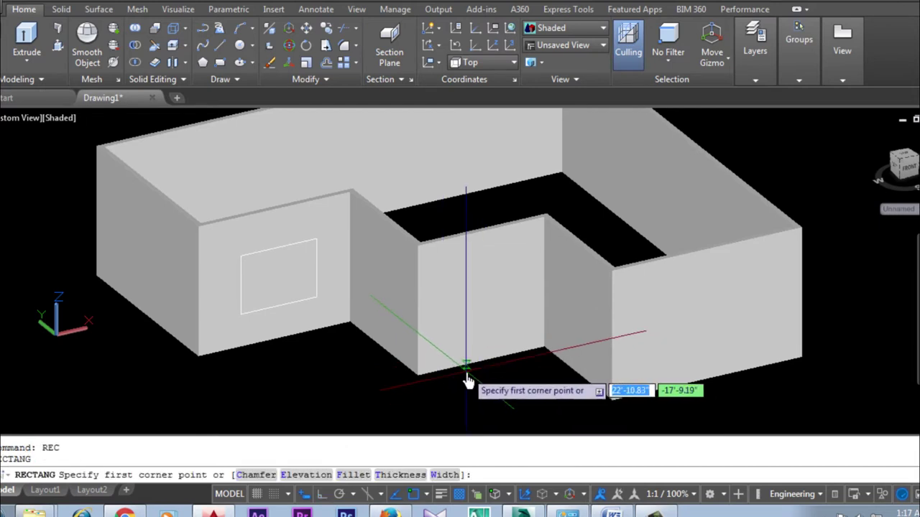
{"action": "scroll", "coordinate": [460, 377], "scroll_direction": "up", "scroll_amount": 2}
{"action": "left_click", "coordinate": [462, 370]}
{"action": "scroll", "coordinate": [523, 253], "scroll_direction": "up", "scroll_amount": 2}
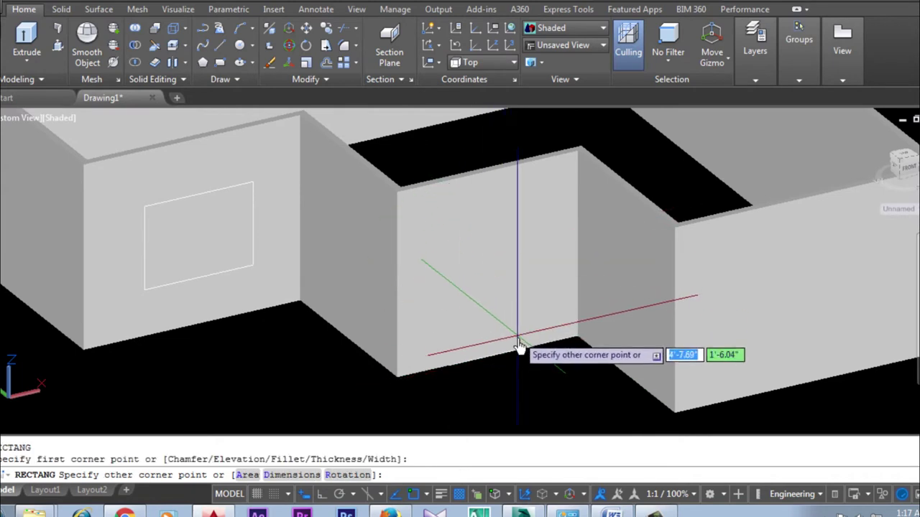
{"action": "key", "text": "Escape"}
{"action": "key", "text": "Return"}
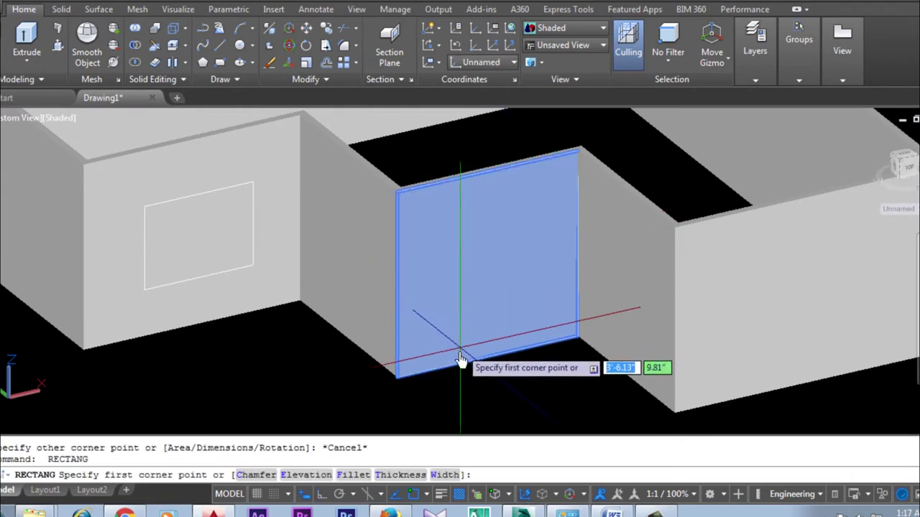
{"action": "left_click", "coordinate": [448, 367]}
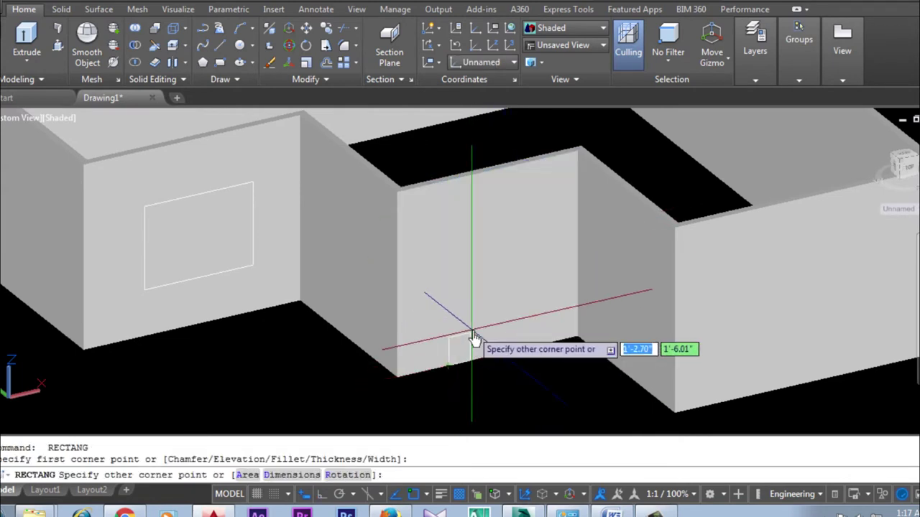
{"action": "right_click", "coordinate": [511, 246]}
{"action": "left_click", "coordinate": [553, 342]}
{"action": "type", "text": "3'6"}
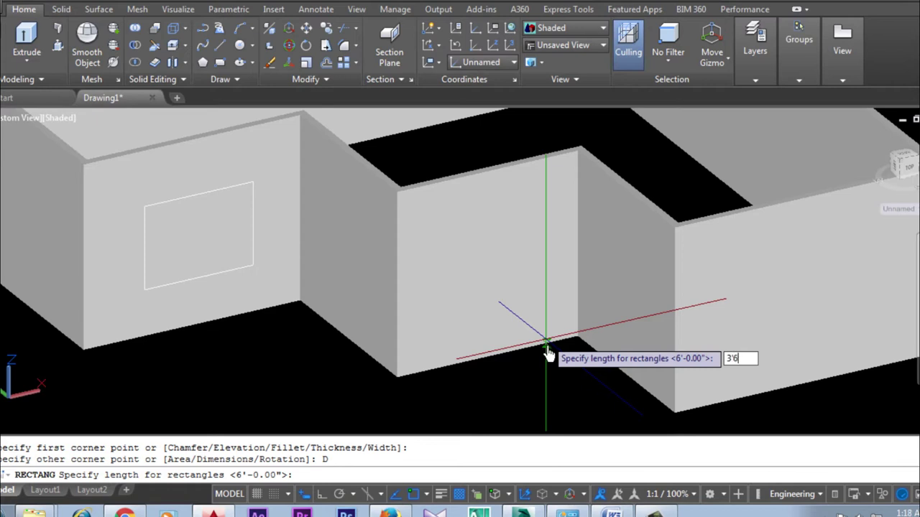
{"action": "key", "text": "Return"}
{"action": "type", "text": "7"}
{"action": "key", "text": "Return"}
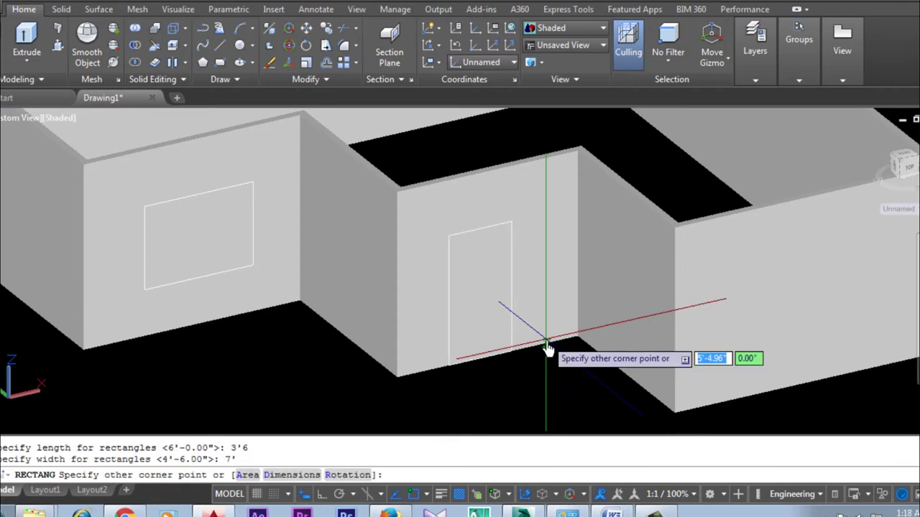
{"action": "left_click", "coordinate": [531, 256]}
Pan and orbit the view for a steeper look across the building.
{"action": "scroll", "coordinate": [488, 352], "scroll_direction": "down", "scroll_amount": 2}
{"action": "scroll", "coordinate": [498, 357], "scroll_direction": "up", "scroll_amount": 2}
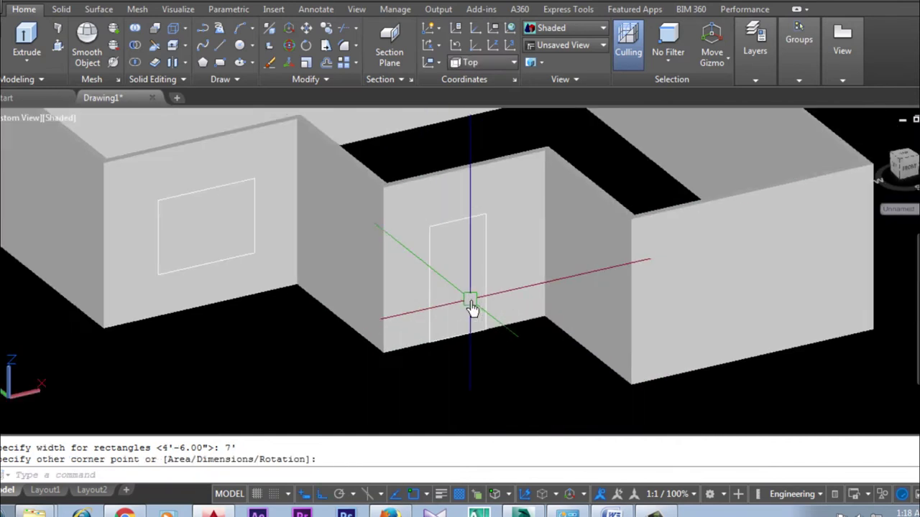
{"action": "middle_click_drag", "start_coordinate": [390, 339], "coordinate": [287, 262]}
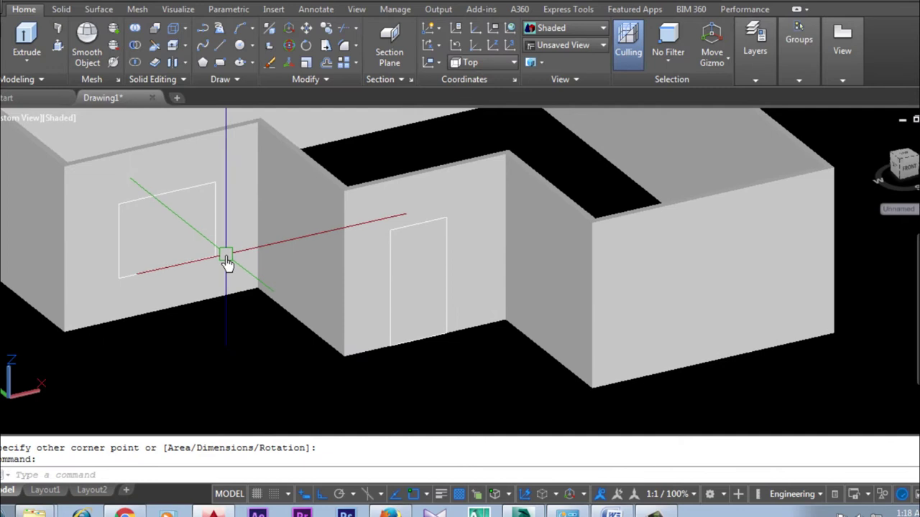
{"action": "scroll", "coordinate": [241, 327], "scroll_direction": "down", "scroll_amount": 2}
{"action": "scroll", "coordinate": [580, 345], "scroll_direction": "up", "scroll_amount": 2}
{"action": "middle_click_drag", "start_coordinate": [498, 332], "coordinate": [517, 337], "text": "shift"}
{"action": "scroll", "coordinate": [521, 340], "scroll_direction": "down", "scroll_amount": 2}
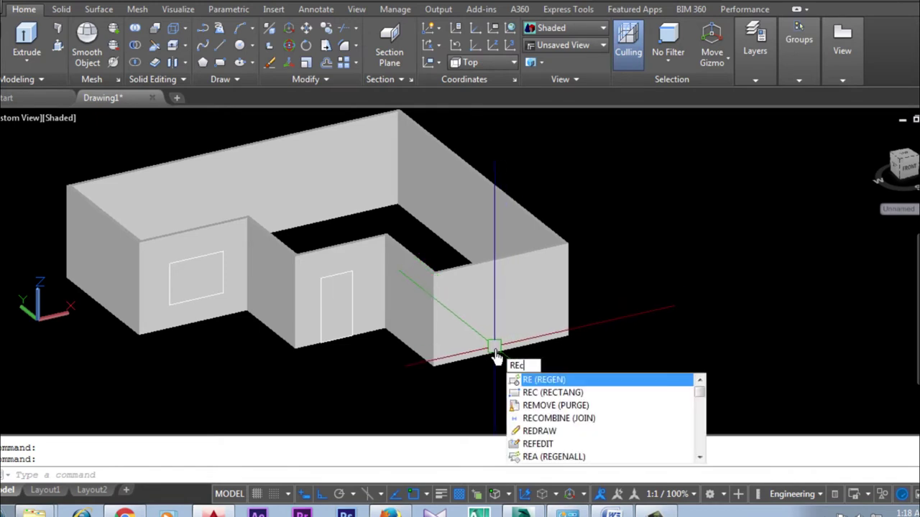
Draw a 6' by 4'6 window rectangle from the right wall's base.
{"action": "type", "text": "c"}
{"action": "key", "text": "Return"}
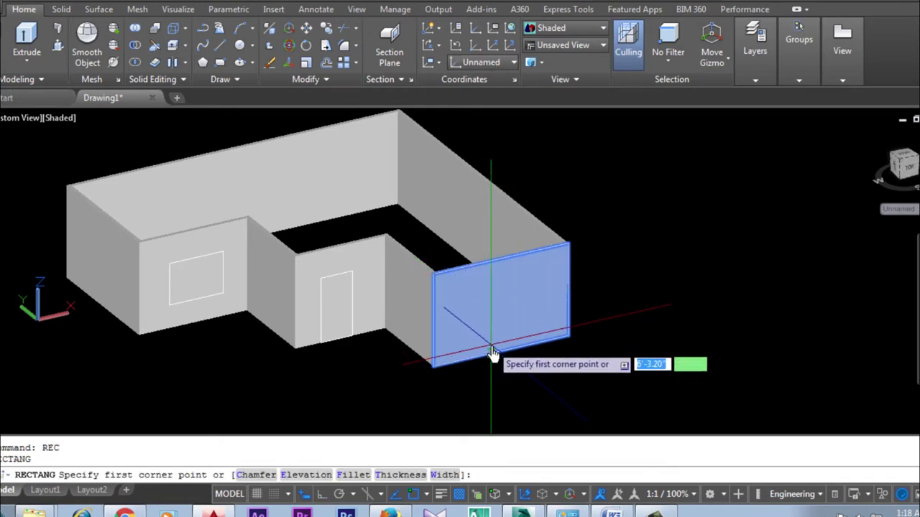
{"action": "scroll", "coordinate": [476, 362], "scroll_direction": "up", "scroll_amount": 2}
{"action": "scroll", "coordinate": [474, 367], "scroll_direction": "up", "scroll_amount": 1}
{"action": "left_click", "coordinate": [473, 365]}
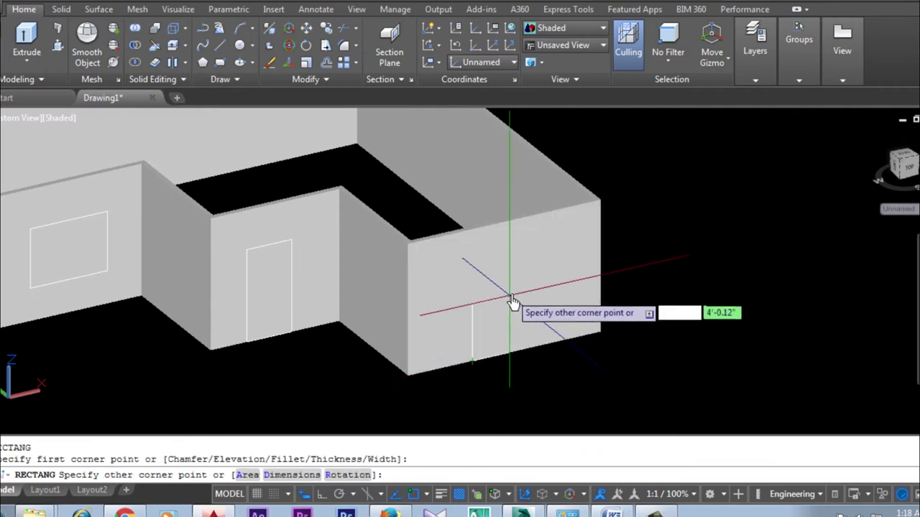
{"action": "right_click", "coordinate": [530, 257]}
{"action": "left_click", "coordinate": [571, 349]}
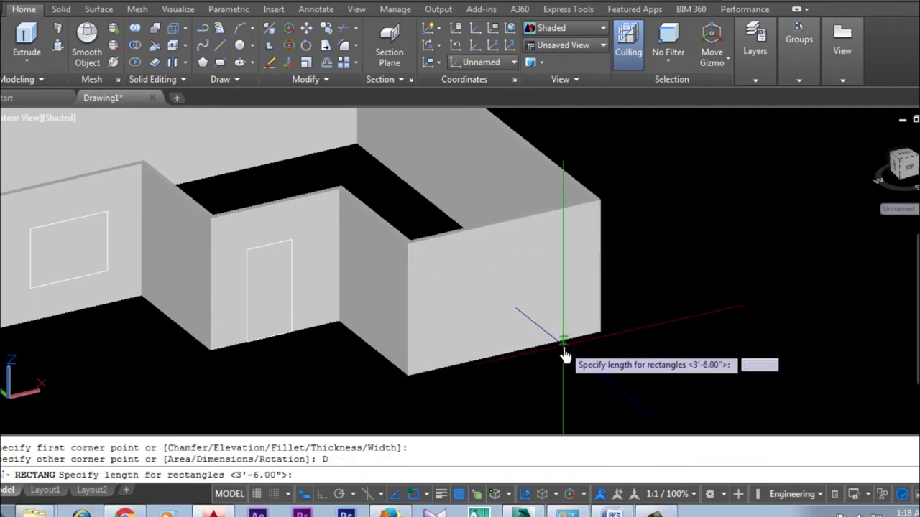
{"action": "type", "text": "6"}
{"action": "key", "text": "Return"}
{"action": "type", "text": "4'6"}
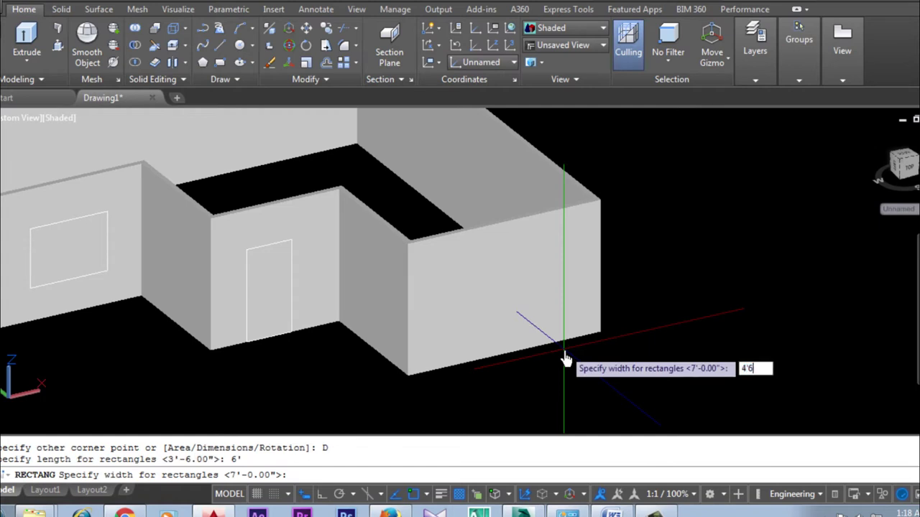
{"action": "key", "text": "Return"}
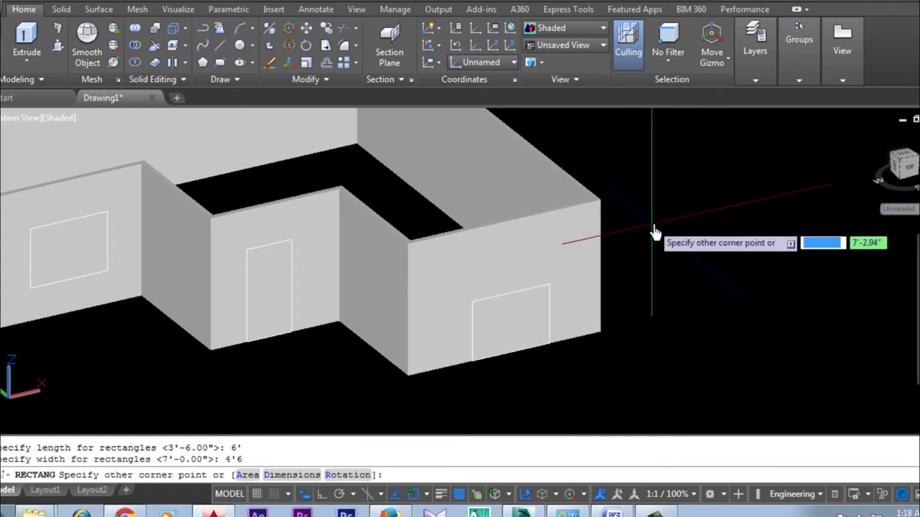
{"action": "left_click", "coordinate": [652, 229]}
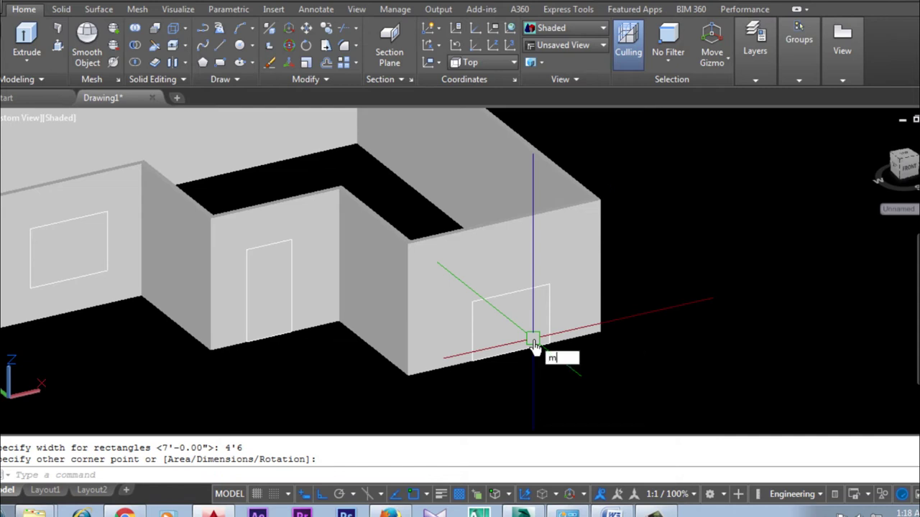
Move the new window rectangle 2'6 upward on the right wall.
{"action": "key", "text": "Return"}
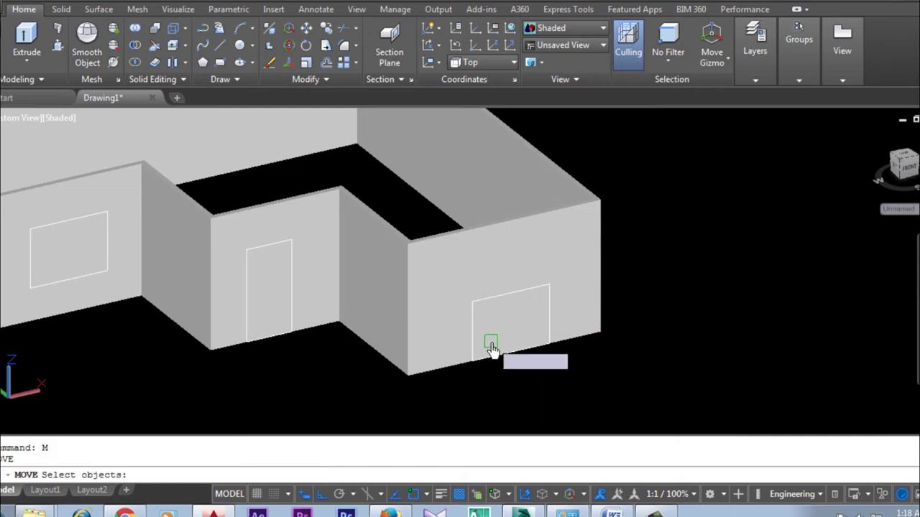
{"action": "left_click", "coordinate": [474, 332]}
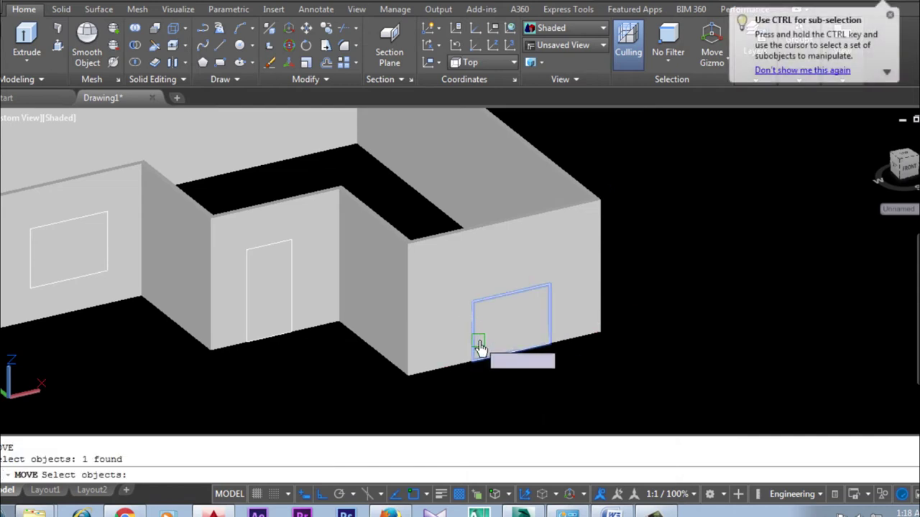
{"action": "key", "text": "Return"}
{"action": "scroll", "coordinate": [476, 370], "scroll_direction": "up", "scroll_amount": 3}
{"action": "left_click", "coordinate": [474, 363]}
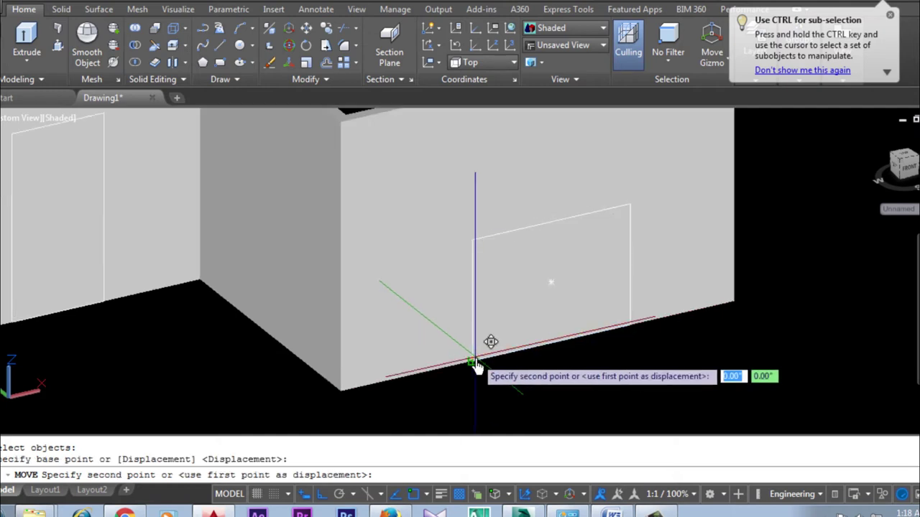
{"action": "type", "text": "2'6"}
{"action": "key", "text": "Return"}
{"action": "scroll", "coordinate": [561, 346], "scroll_direction": "down", "scroll_amount": 2}
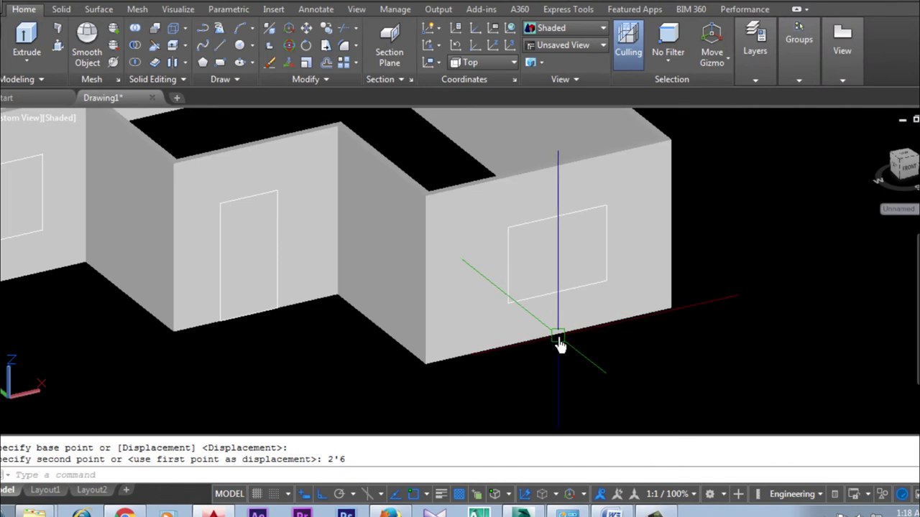
{"action": "type", "text": "e"}
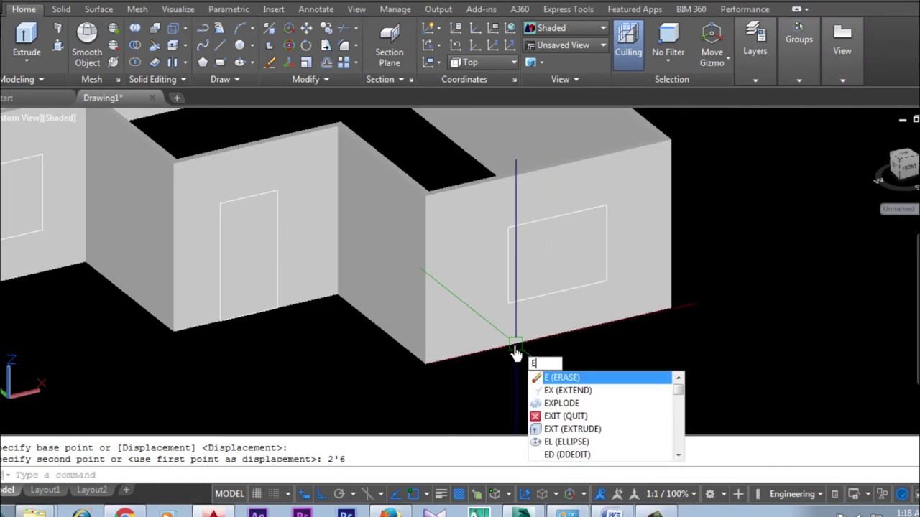
{"action": "type", "text": "x"}
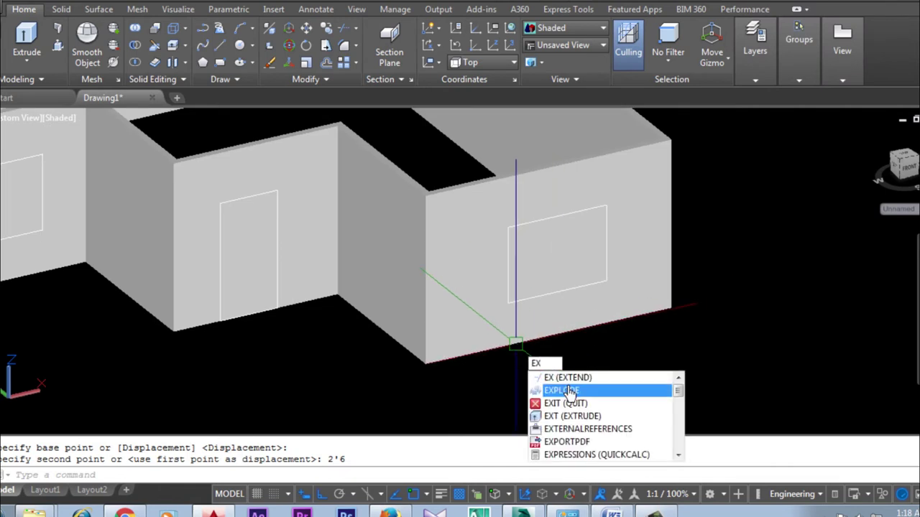
Extrude both window outlines and the door outline 2' into solid blocks.
{"action": "left_click", "coordinate": [562, 417]}
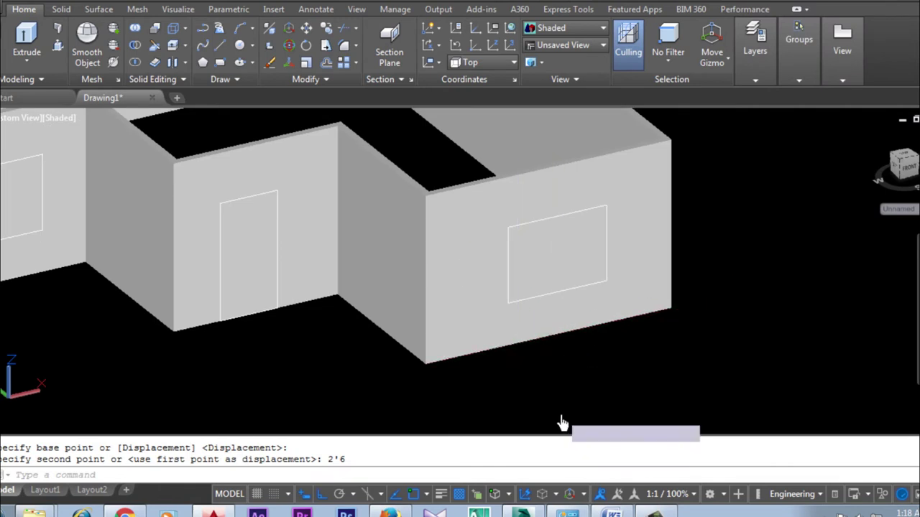
{"action": "left_click", "coordinate": [520, 314]}
{"action": "left_click", "coordinate": [239, 198]}
{"action": "scroll", "coordinate": [518, 266], "scroll_direction": "down", "scroll_amount": 3}
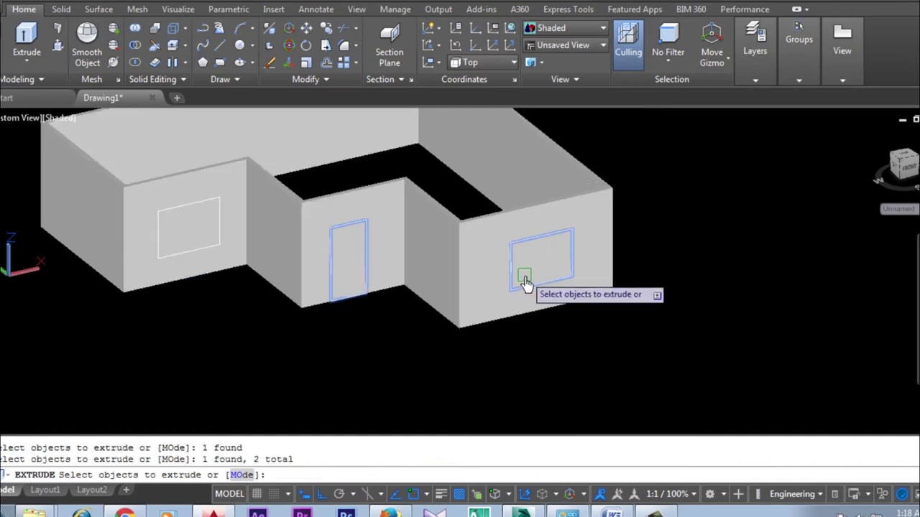
{"action": "left_click", "coordinate": [176, 204]}
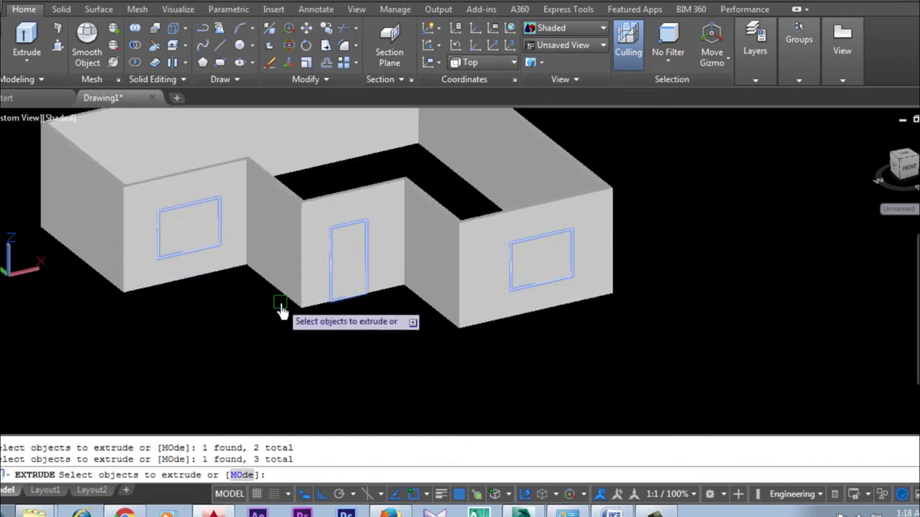
{"action": "key", "text": "Return"}
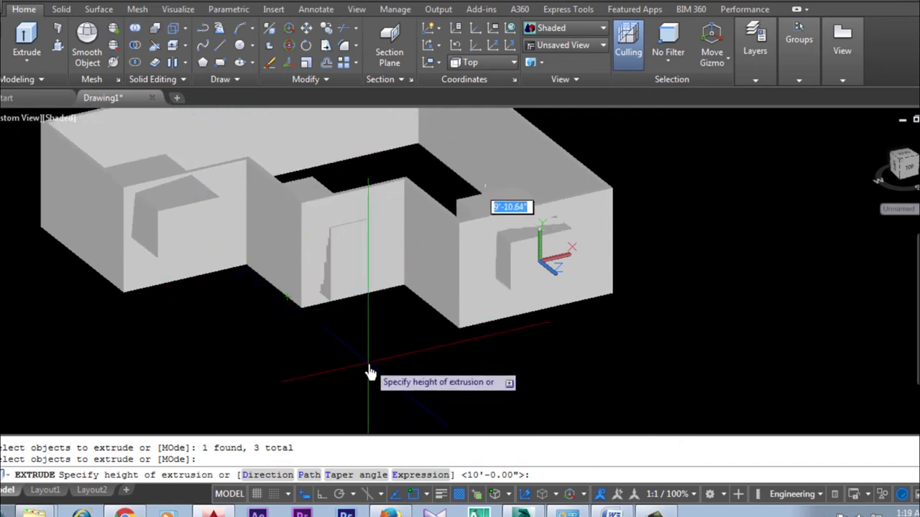
{"action": "mouse_move", "coordinate": [368, 372]}
{"action": "middle_mouse_down", "text": "shift"}
{"action": "mouse_move", "coordinate": [267, 380]}
{"action": "mouse_move", "coordinate": [273, 376]}
{"action": "middle_mouse_up", "text": "shift"}
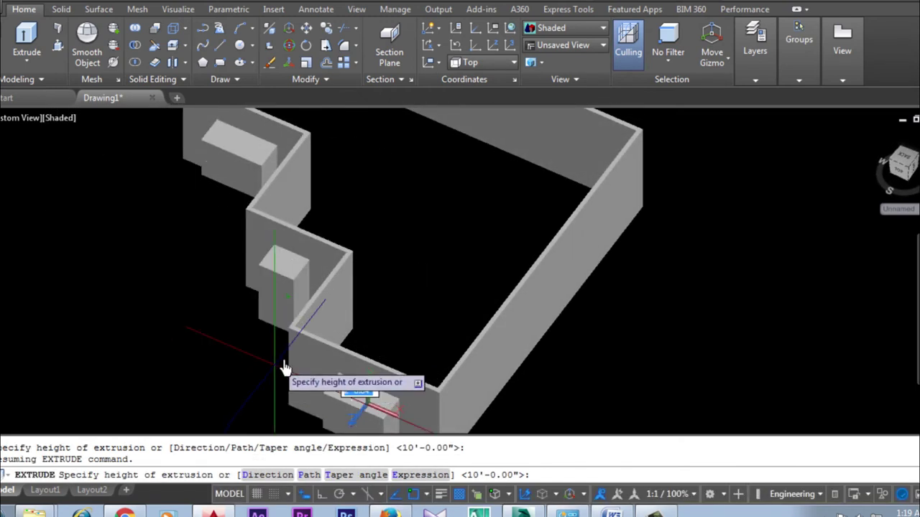
{"action": "mouse_move", "coordinate": [351, 338]}
{"action": "middle_mouse_down", "text": "shift"}
{"action": "mouse_move", "coordinate": [441, 311]}
{"action": "mouse_move", "coordinate": [449, 319]}
{"action": "middle_mouse_up", "text": "shift"}
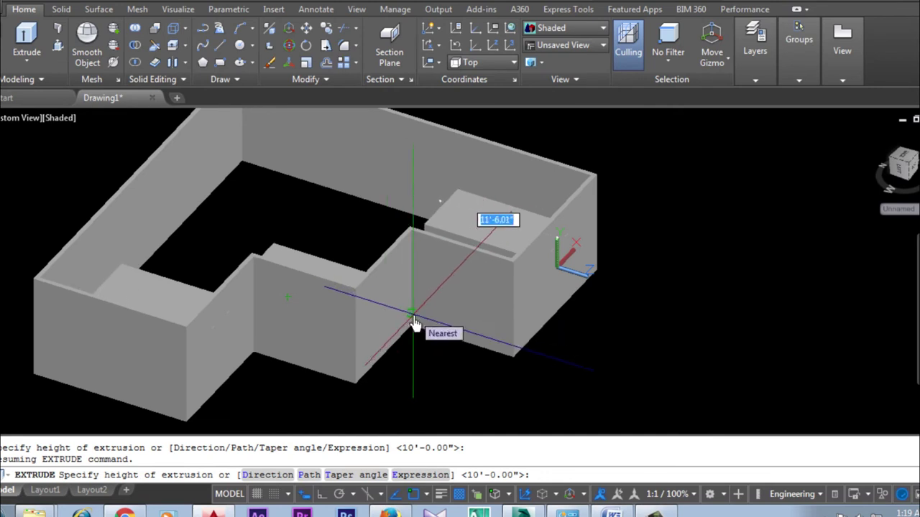
{"action": "key", "text": "Return"}
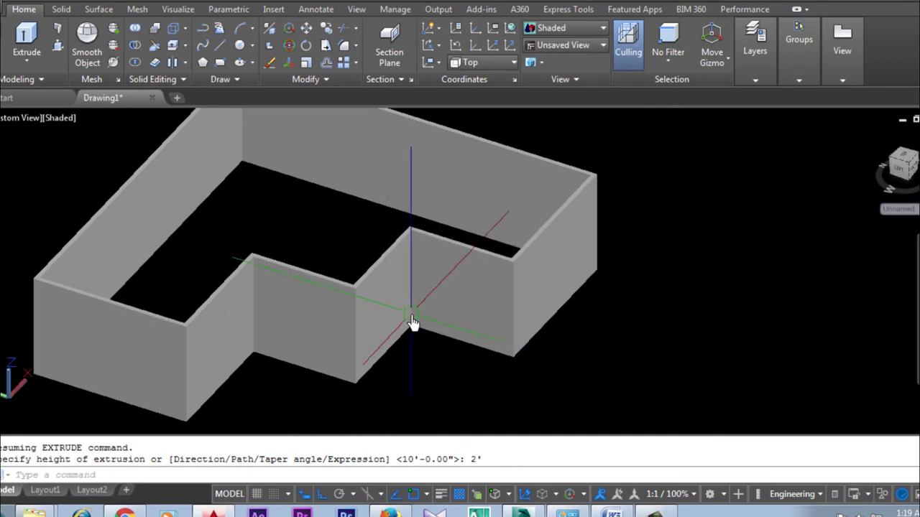
Orbit the walls to a new viewpoint with the 3D orbit command.
{"action": "mouse_move", "coordinate": [421, 336]}
{"action": "type", "text": "o"}
{"action": "key", "text": "Down"}
{"action": "key", "text": "Down"}
{"action": "key", "text": "Return"}
{"action": "mouse_move", "coordinate": [431, 354]}
{"action": "left_mouse_down"}
{"action": "mouse_move", "coordinate": [437, 373]}
{"action": "mouse_move", "coordinate": [518, 349]}
{"action": "mouse_move", "coordinate": [400, 341]}
{"action": "mouse_move", "coordinate": [398, 383]}
{"action": "mouse_move", "coordinate": [468, 349]}
{"action": "mouse_move", "coordinate": [503, 345]}
{"action": "mouse_move", "coordinate": [487, 360]}
{"action": "left_mouse_up"}
Subtract one window block from the walls solid to open a window hole.
{"action": "right_click", "coordinate": [486, 360]}
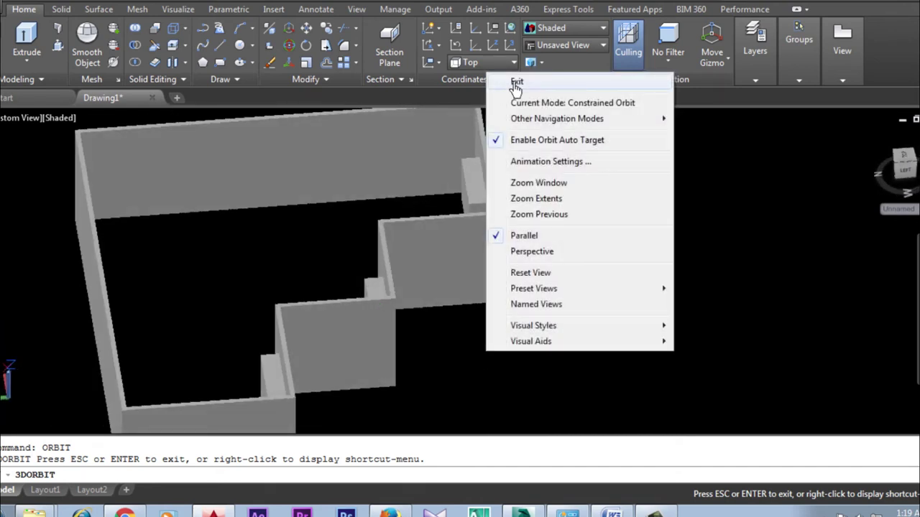
{"action": "left_click", "coordinate": [516, 84]}
{"action": "mouse_move", "coordinate": [446, 175]}
{"action": "middle_mouse_down", "text": "shift"}
{"action": "mouse_move", "coordinate": [446, 206]}
{"action": "mouse_move", "coordinate": [522, 176]}
{"action": "mouse_move", "coordinate": [424, 322]}
{"action": "mouse_move", "coordinate": [472, 277]}
{"action": "mouse_move", "coordinate": [443, 270]}
{"action": "mouse_move", "coordinate": [444, 208]}
{"action": "mouse_move", "coordinate": [382, 304]}
{"action": "mouse_move", "coordinate": [363, 275]}
{"action": "middle_mouse_up", "text": "shift"}
{"action": "type", "text": "SU"}
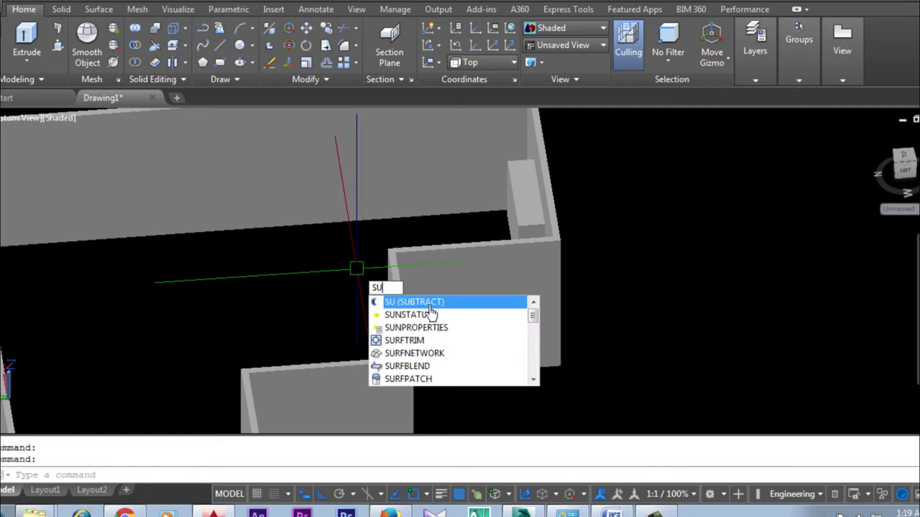
{"action": "left_click", "coordinate": [436, 305]}
{"action": "left_click", "coordinate": [499, 293]}
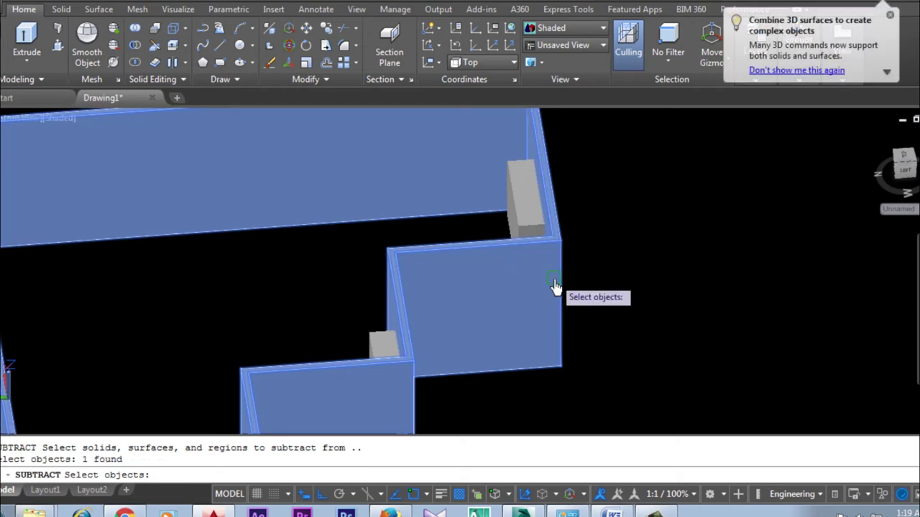
{"action": "key", "text": "Return"}
{"action": "left_click", "coordinate": [512, 214]}
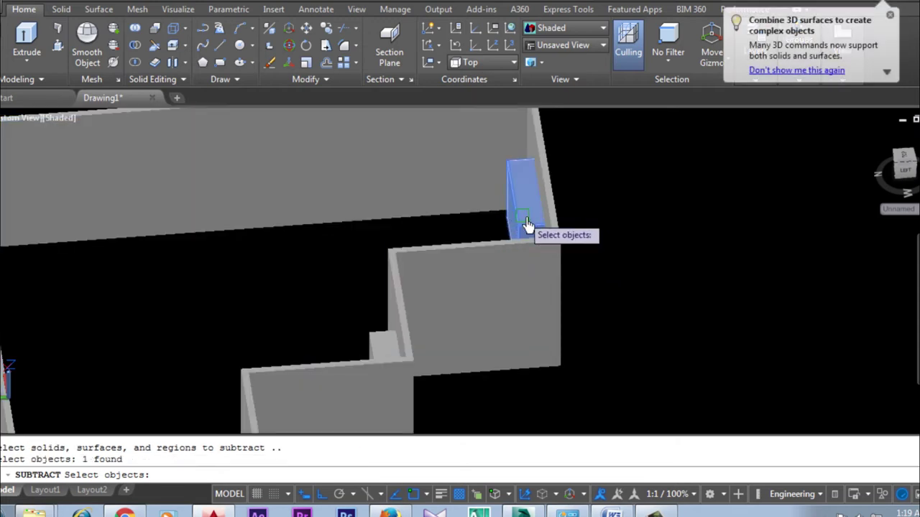
{"action": "key", "text": "Return"}
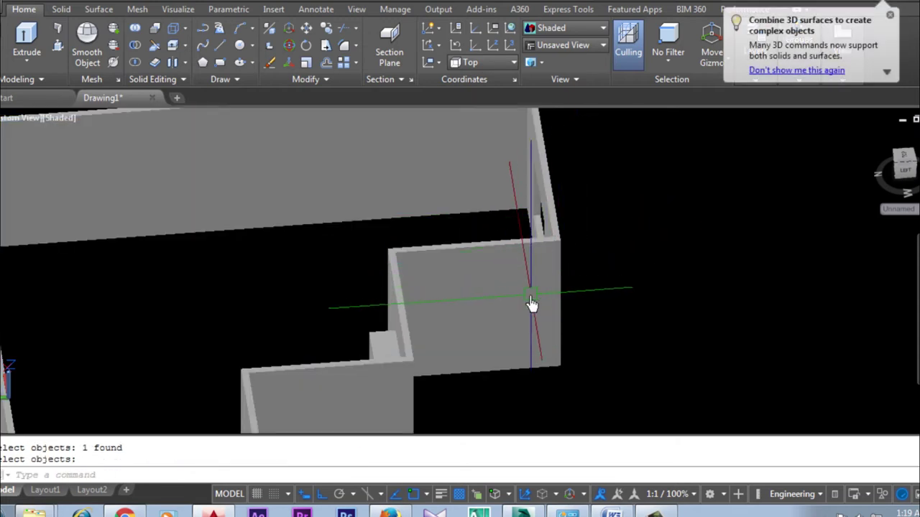
Pan and orbit the model to view the new window opening from another angle.
{"action": "middle_click_drag", "start_coordinate": [534, 302], "coordinate": [489, 295]}
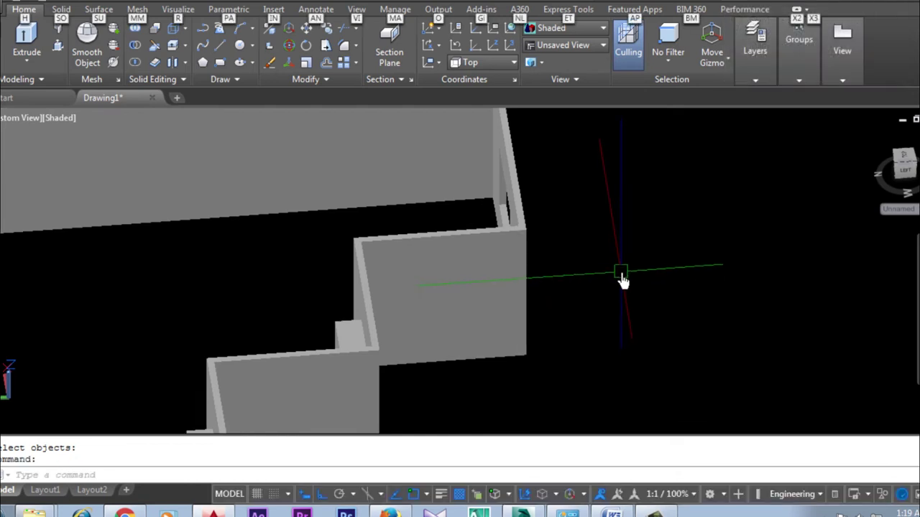
{"action": "key", "text": "o"}
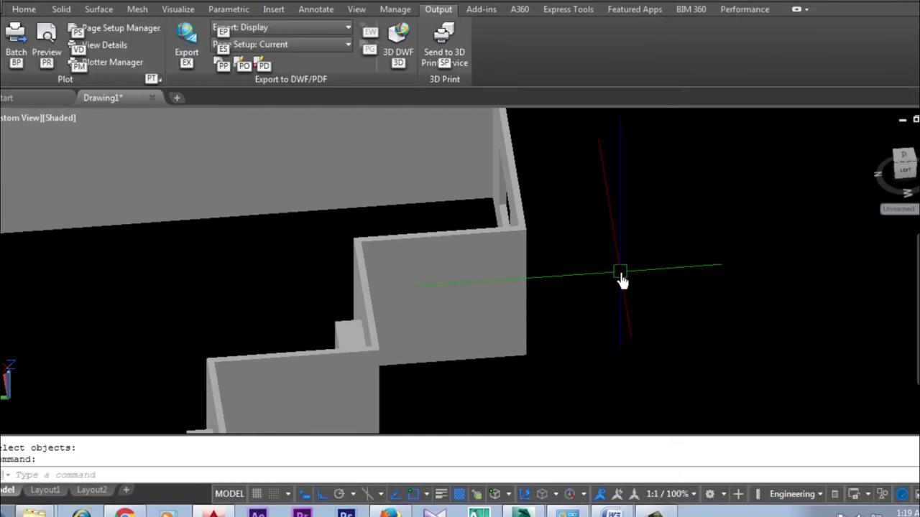
{"action": "key", "text": "Escape"}
{"action": "scroll", "coordinate": [618, 297], "scroll_direction": "down", "scroll_amount": 2}
{"action": "scroll", "coordinate": [568, 302], "scroll_direction": "up", "scroll_amount": 1}
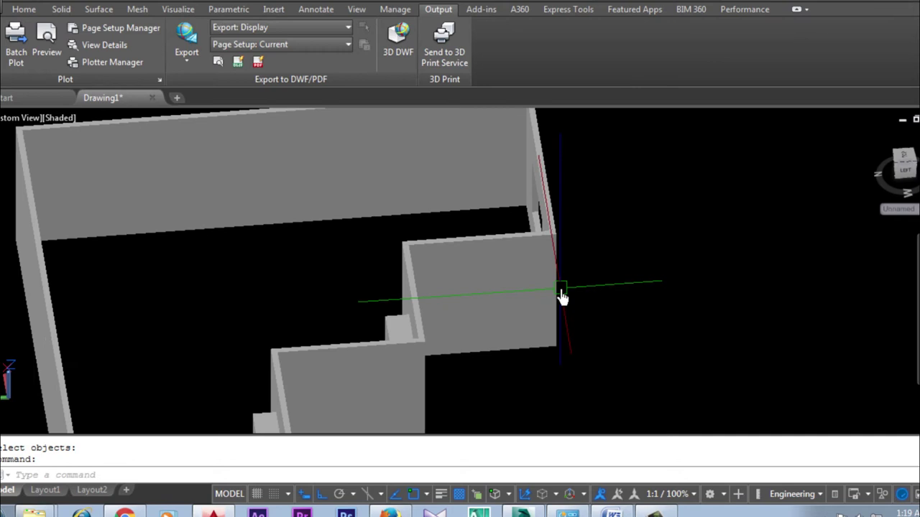
{"action": "mouse_move", "coordinate": [538, 354]}
{"action": "middle_mouse_down", "text": "shift"}
{"action": "mouse_move", "coordinate": [493, 350]}
{"action": "mouse_move", "coordinate": [484, 335]}
{"action": "middle_mouse_up", "text": "shift"}
{"action": "scroll", "coordinate": [430, 370], "scroll_direction": "up", "scroll_amount": 3}
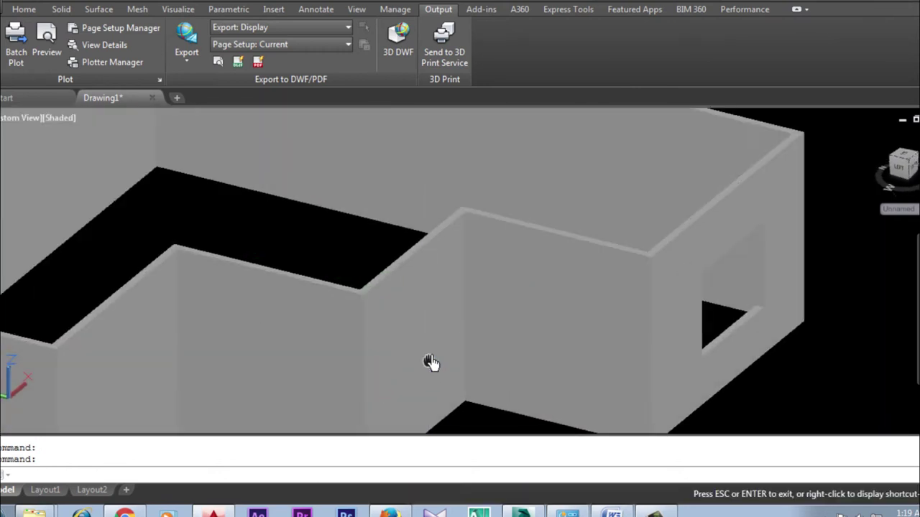
{"action": "middle_click_drag", "start_coordinate": [430, 370], "coordinate": [471, 332]}
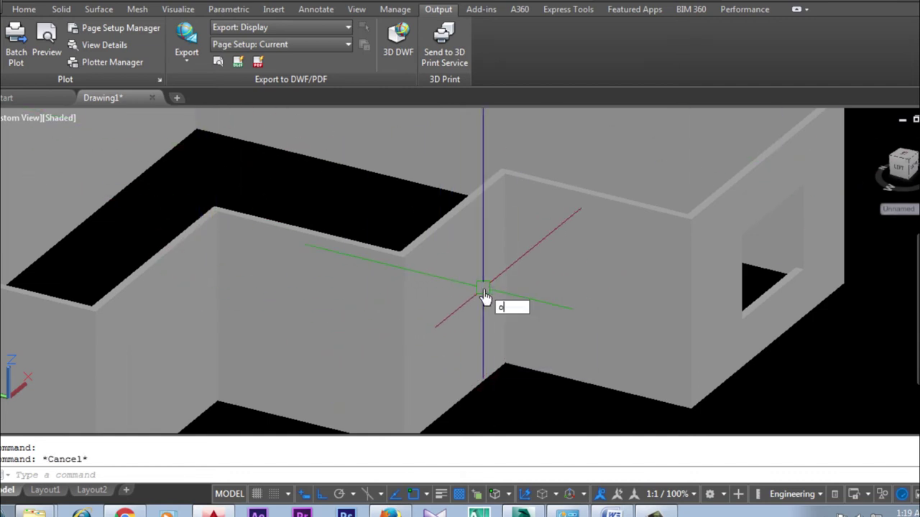
Subtract the door block from the walls to open the doorway.
{"action": "type", "text": "o"}
{"action": "key", "text": "Escape"}
{"action": "type", "text": "su"}
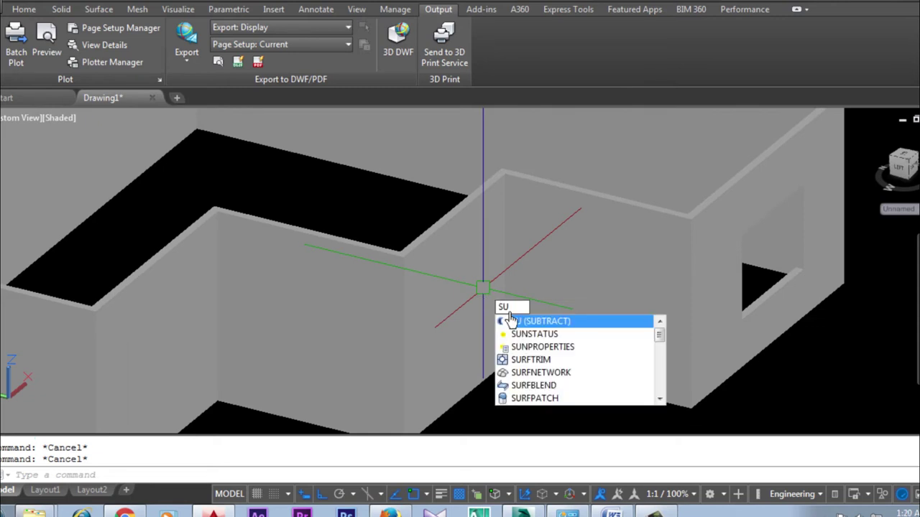
{"action": "key", "text": "Return"}
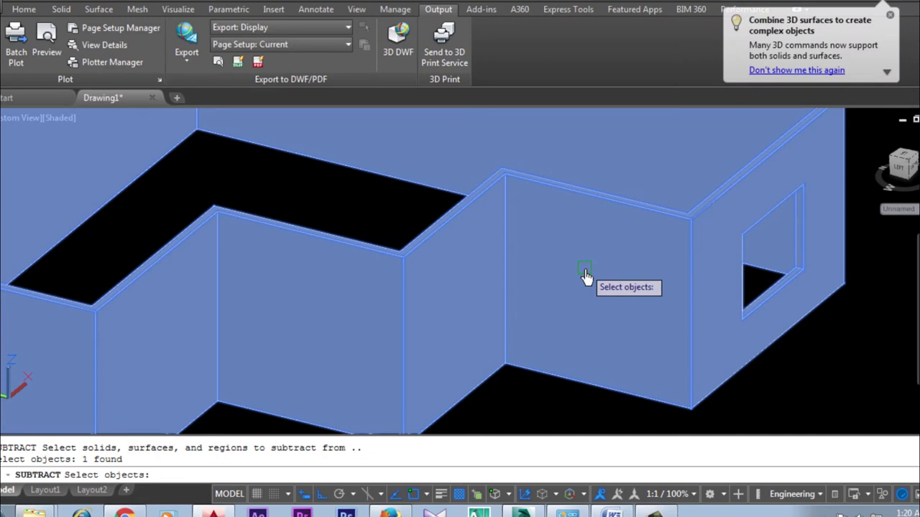
{"action": "key", "text": "Return"}
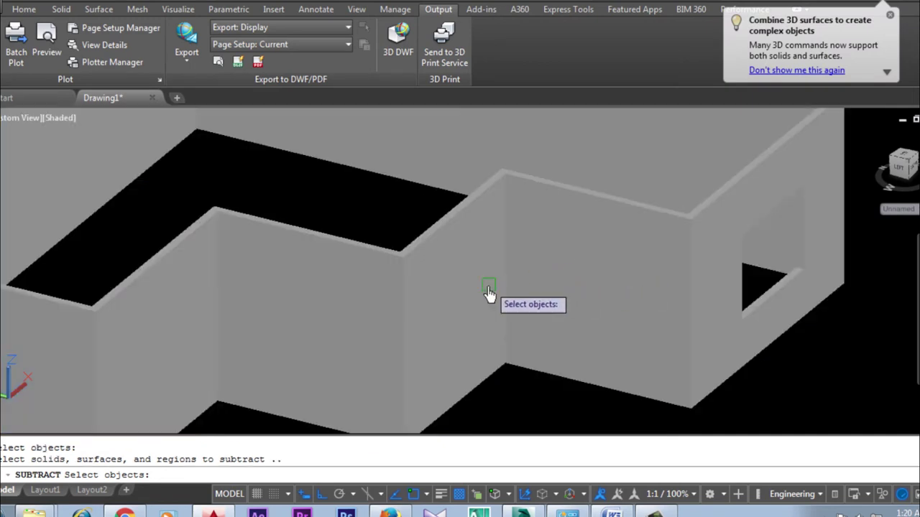
{"action": "scroll", "coordinate": [451, 314], "scroll_direction": "up", "scroll_amount": 1}
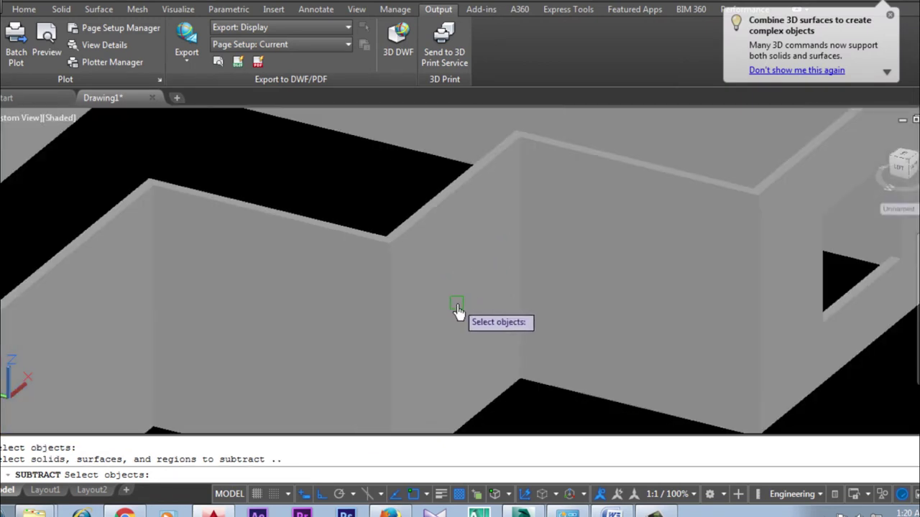
{"action": "left_click", "coordinate": [457, 311]}
{"action": "left_click", "coordinate": [467, 323]}
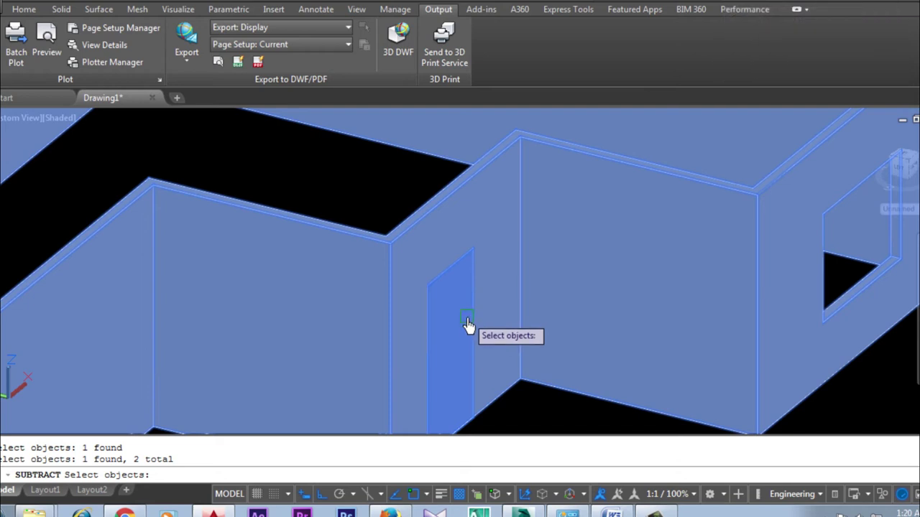
{"action": "key", "text": "Return"}
{"action": "scroll", "coordinate": [437, 328], "scroll_direction": "down", "scroll_amount": 2}
{"action": "scroll", "coordinate": [375, 334], "scroll_direction": "up", "scroll_amount": 2}
Subtract the remaining window block from the walls to open the second window.
{"action": "key", "text": "Return"}
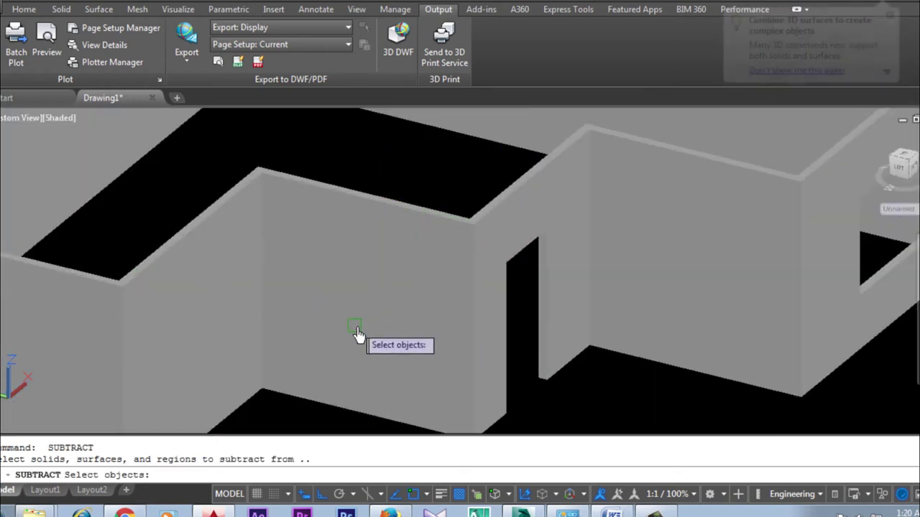
{"action": "middle_click_drag", "start_coordinate": [358, 335], "coordinate": [503, 297]}
{"action": "left_click", "coordinate": [364, 295]}
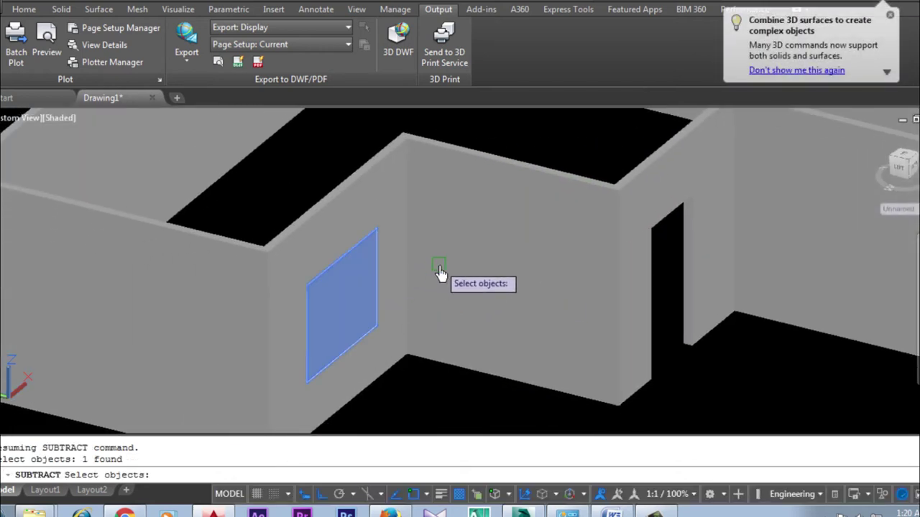
{"action": "key", "text": "Escape"}
{"action": "key", "text": "Return"}
{"action": "left_click", "coordinate": [473, 286]}
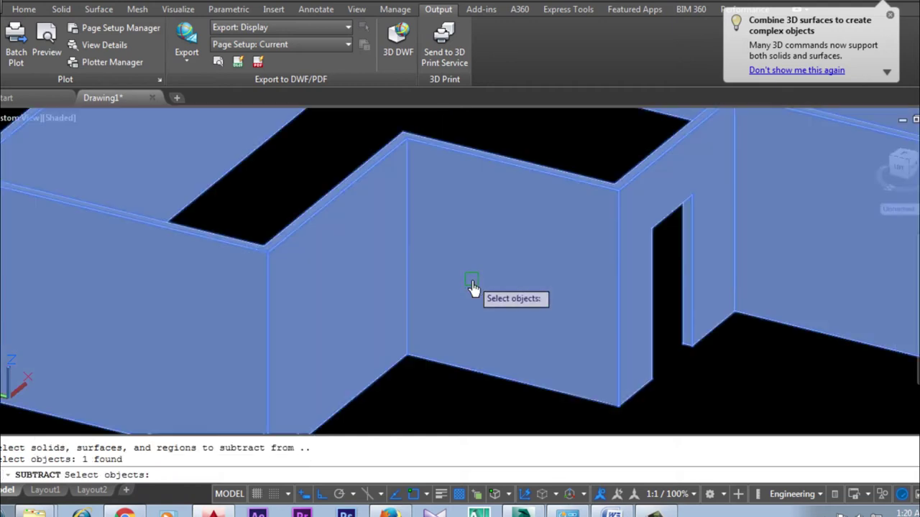
{"action": "key", "text": "Return"}
{"action": "left_click", "coordinate": [338, 316]}
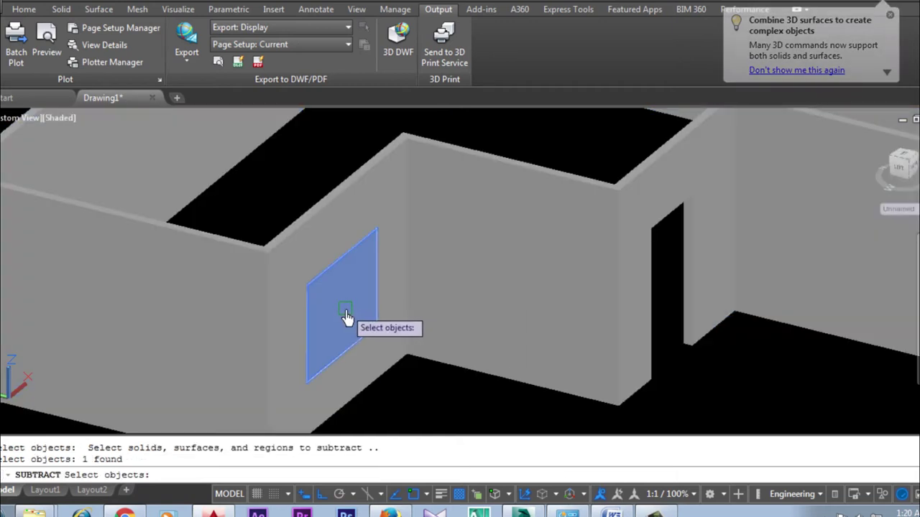
{"action": "left_click", "coordinate": [344, 316]}
{"action": "key", "text": "Return"}
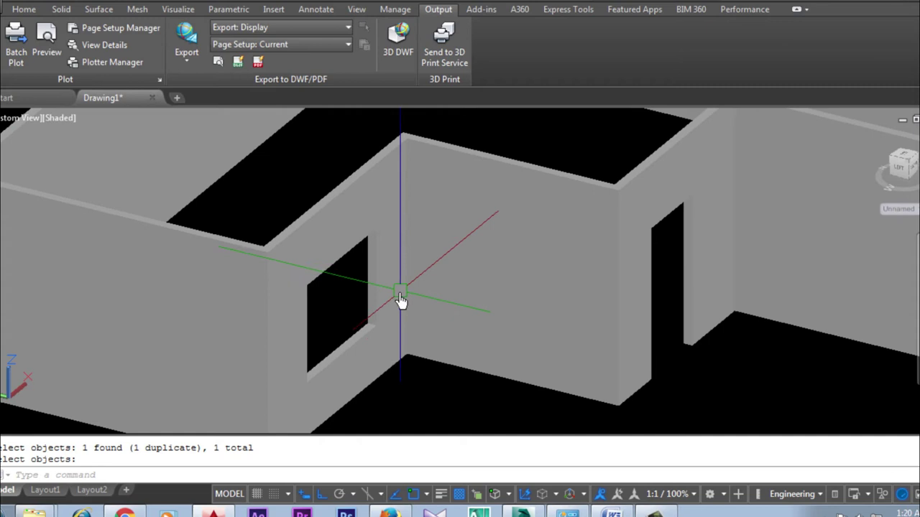
Orbit the house to a front-right view showing the doorway and both windows, then exit orbit.
{"action": "scroll", "coordinate": [646, 349], "scroll_direction": "down", "scroll_amount": 5}
{"action": "middle_click_drag", "start_coordinate": [646, 349], "coordinate": [452, 376], "text": "shift"}
{"action": "scroll", "coordinate": [452, 377], "scroll_direction": "up", "scroll_amount": 3}
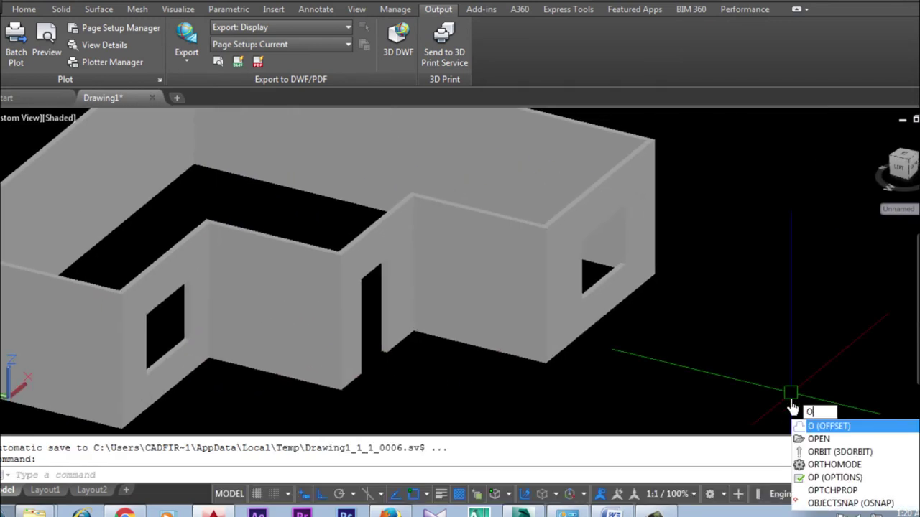
{"action": "left_click", "coordinate": [812, 456]}
{"action": "mouse_move", "coordinate": [559, 336]}
{"action": "left_mouse_down"}
{"action": "mouse_move", "coordinate": [509, 335]}
{"action": "mouse_move", "coordinate": [501, 294]}
{"action": "mouse_move", "coordinate": [554, 316]}
{"action": "mouse_move", "coordinate": [562, 336]}
{"action": "mouse_move", "coordinate": [517, 343]}
{"action": "mouse_move", "coordinate": [527, 355]}
{"action": "mouse_move", "coordinate": [519, 353]}
{"action": "mouse_move", "coordinate": [537, 323]}
{"action": "mouse_move", "coordinate": [546, 349]}
{"action": "mouse_move", "coordinate": [540, 339]}
{"action": "mouse_move", "coordinate": [512, 367]}
{"action": "left_mouse_up"}
{"action": "right_click", "coordinate": [512, 368]}
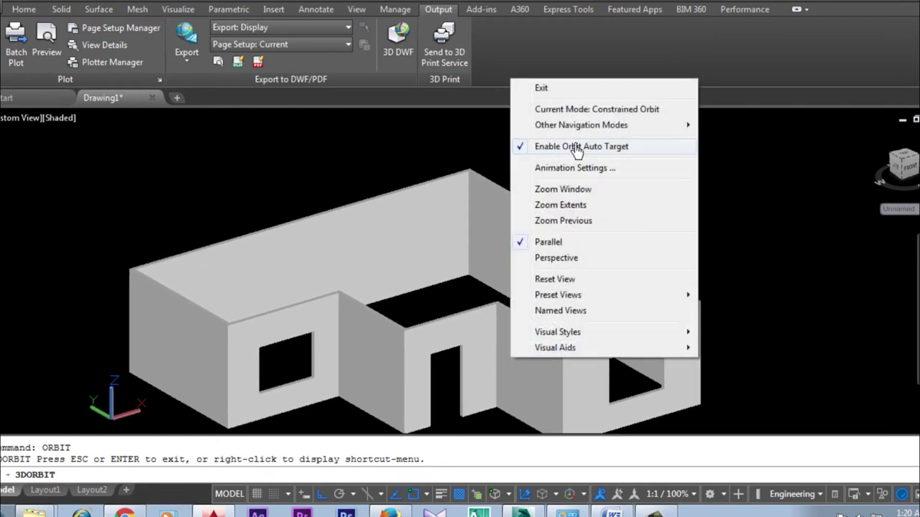
{"action": "left_click", "coordinate": [541, 89]}
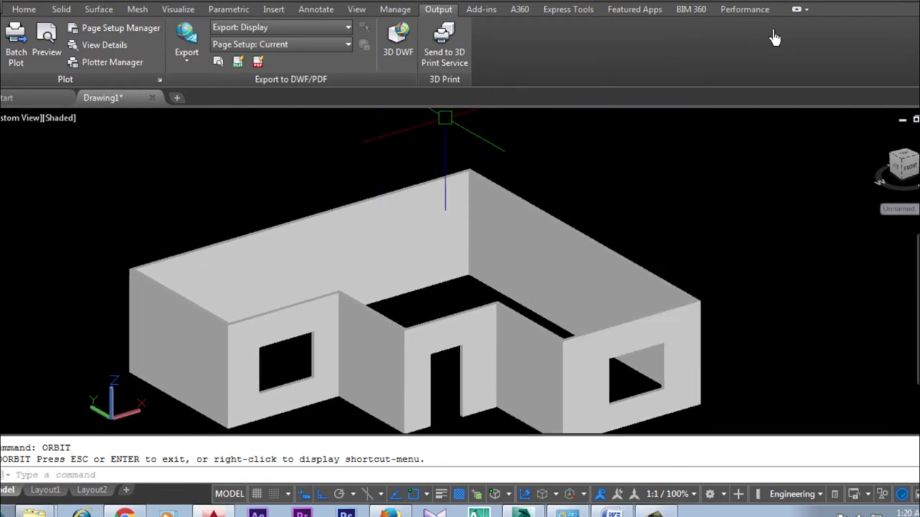
Start the roof polyline at a top wall corner and add the next corner.
{"action": "type", "text": "l"}
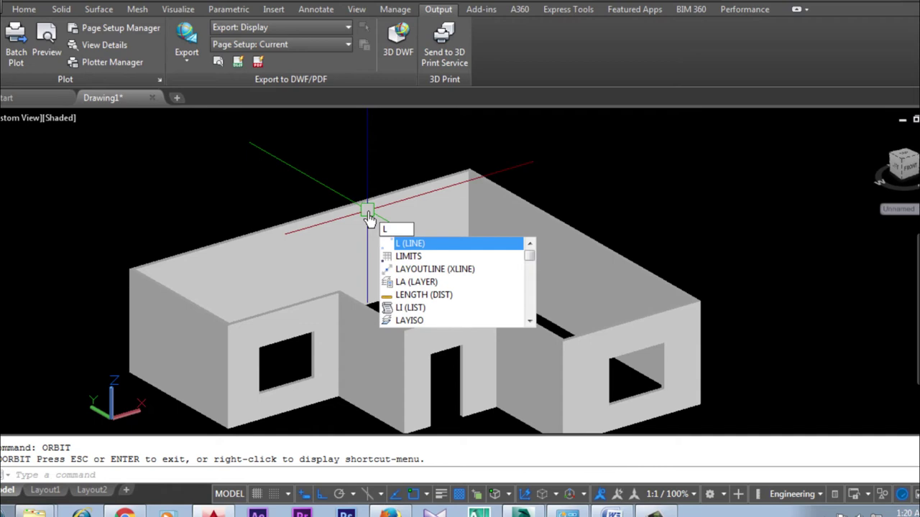
{"action": "key", "text": "Return"}
{"action": "scroll", "coordinate": [139, 269], "scroll_direction": "up", "scroll_amount": 2}
{"action": "scroll", "coordinate": [124, 277], "scroll_direction": "up", "scroll_amount": 1}
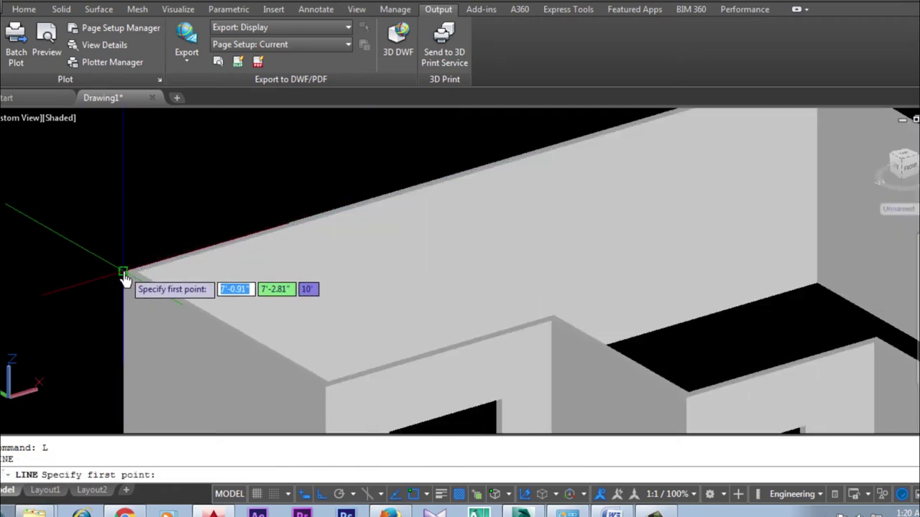
{"action": "left_click", "coordinate": [124, 276]}
{"action": "scroll", "coordinate": [123, 277], "scroll_direction": "down", "scroll_amount": 3}
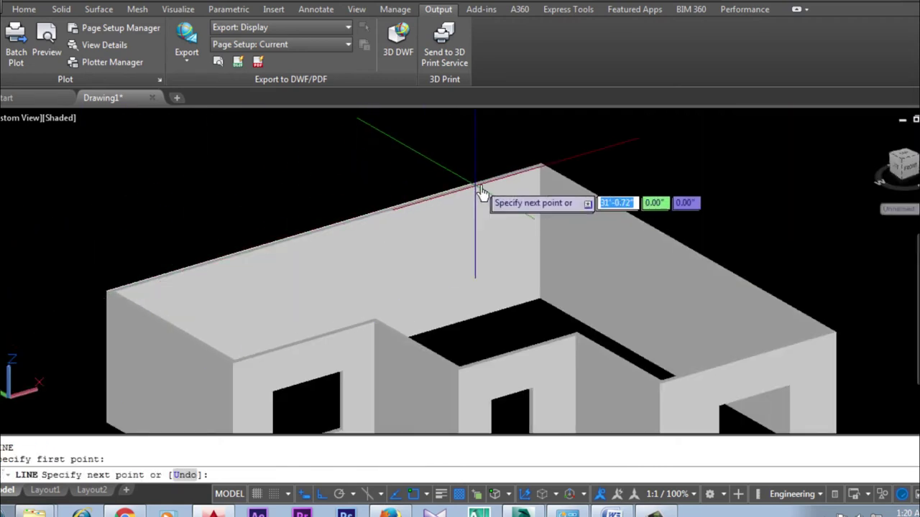
{"action": "key", "text": "Escape"}
{"action": "type", "text": "PL"}
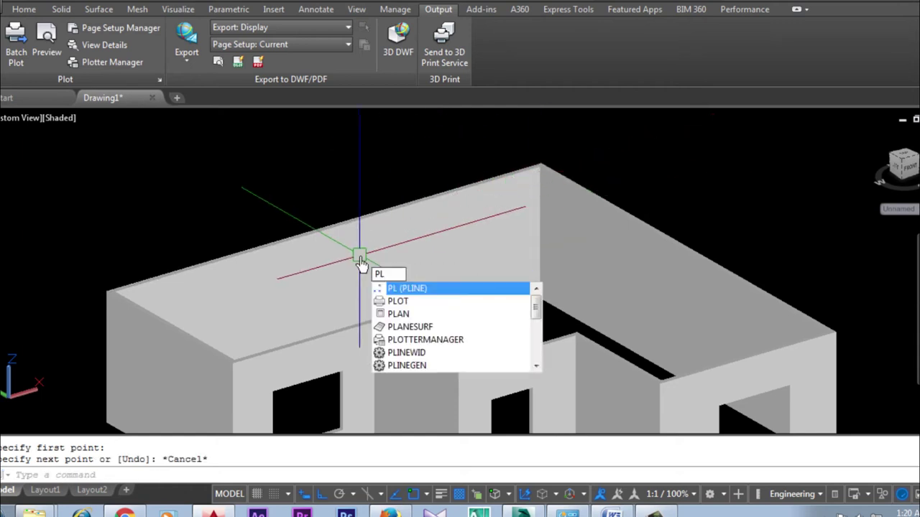
{"action": "key", "text": "Return"}
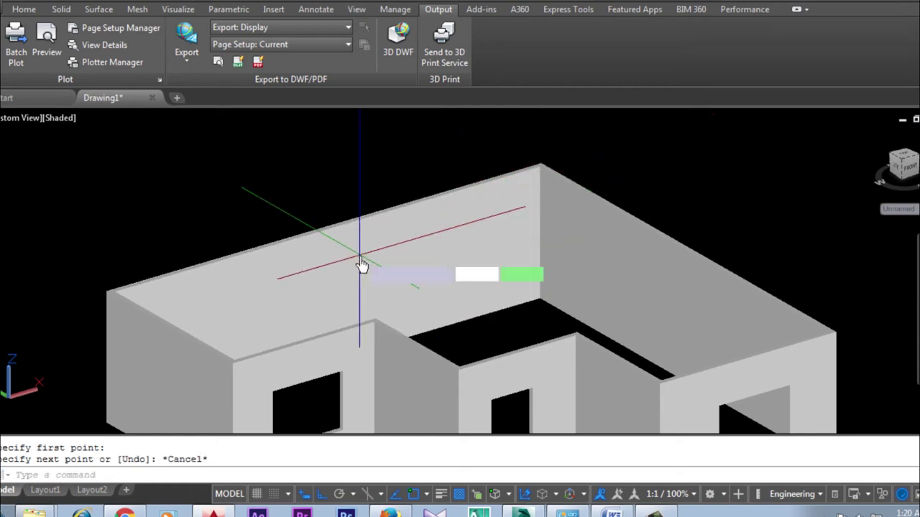
{"action": "scroll", "coordinate": [119, 295], "scroll_direction": "up", "scroll_amount": 2}
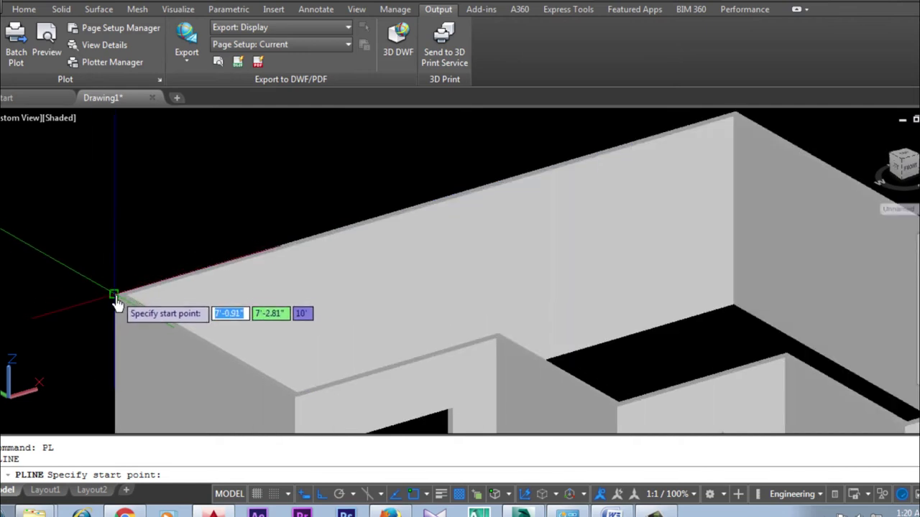
{"action": "left_click", "coordinate": [120, 295]}
{"action": "scroll", "coordinate": [51, 312], "scroll_direction": "down", "scroll_amount": 2}
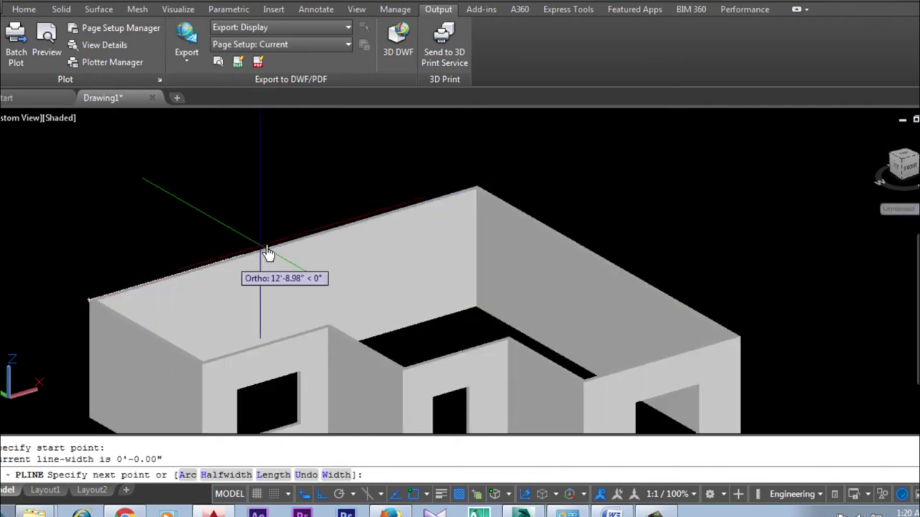
{"action": "left_click", "coordinate": [479, 194]}
Continue the polyline through the remaining top wall corners and finish the roof outline.
{"action": "scroll", "coordinate": [708, 328], "scroll_direction": "down", "scroll_amount": 2}
{"action": "scroll", "coordinate": [722, 336], "scroll_direction": "up", "scroll_amount": 3}
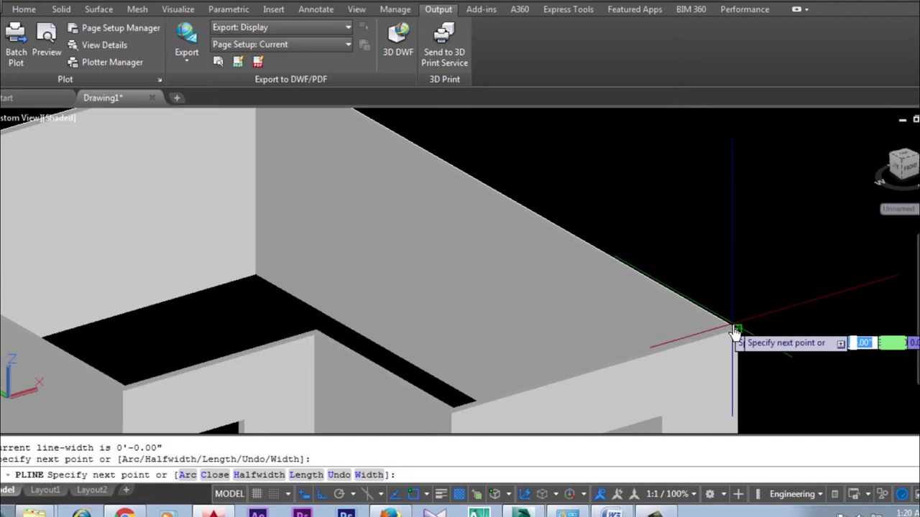
{"action": "left_click", "coordinate": [737, 332]}
{"action": "left_click", "coordinate": [454, 422]}
{"action": "scroll", "coordinate": [324, 345], "scroll_direction": "up", "scroll_amount": 3}
{"action": "scroll", "coordinate": [493, 294], "scroll_direction": "down", "scroll_amount": 1}
{"action": "scroll", "coordinate": [309, 335], "scroll_direction": "down", "scroll_amount": 1}
{"action": "scroll", "coordinate": [275, 357], "scroll_direction": "up", "scroll_amount": 2}
{"action": "left_click", "coordinate": [275, 357]}
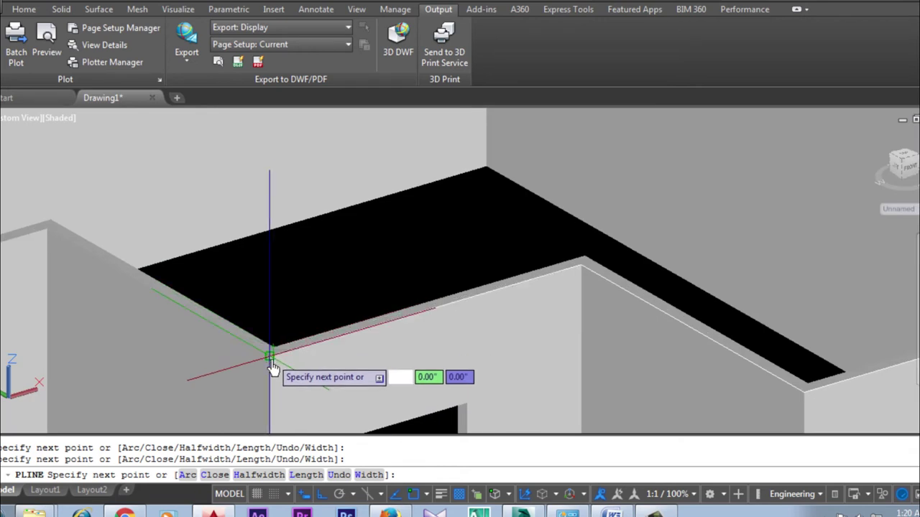
{"action": "scroll", "coordinate": [431, 316], "scroll_direction": "down", "scroll_amount": 3}
{"action": "scroll", "coordinate": [385, 271], "scroll_direction": "up", "scroll_amount": 3}
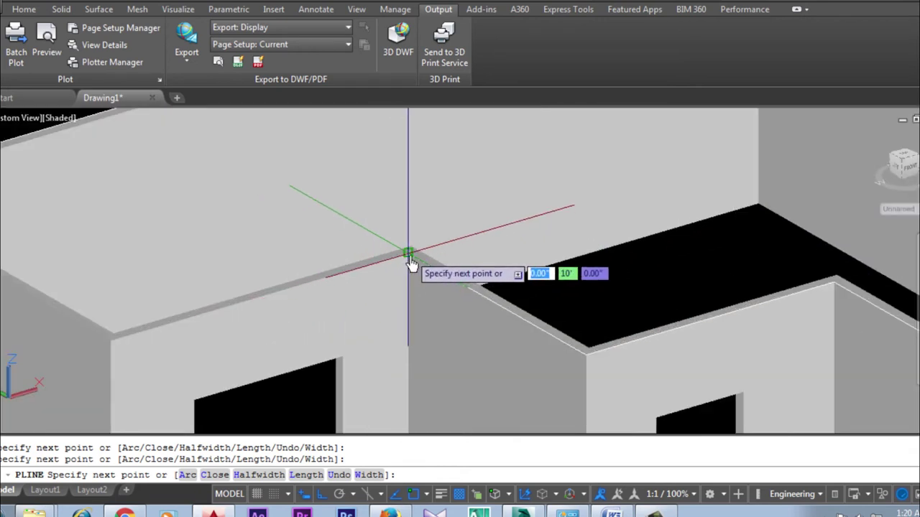
{"action": "scroll", "coordinate": [323, 304], "scroll_direction": "down", "scroll_amount": 2}
{"action": "scroll", "coordinate": [186, 339], "scroll_direction": "up", "scroll_amount": 2}
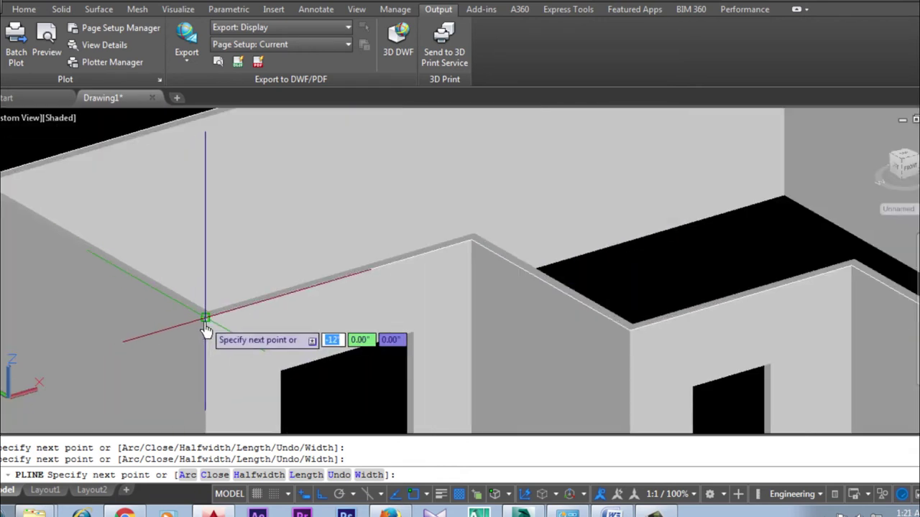
{"action": "scroll", "coordinate": [252, 329], "scroll_direction": "down", "scroll_amount": 3}
{"action": "scroll", "coordinate": [241, 301], "scroll_direction": "up", "scroll_amount": 3}
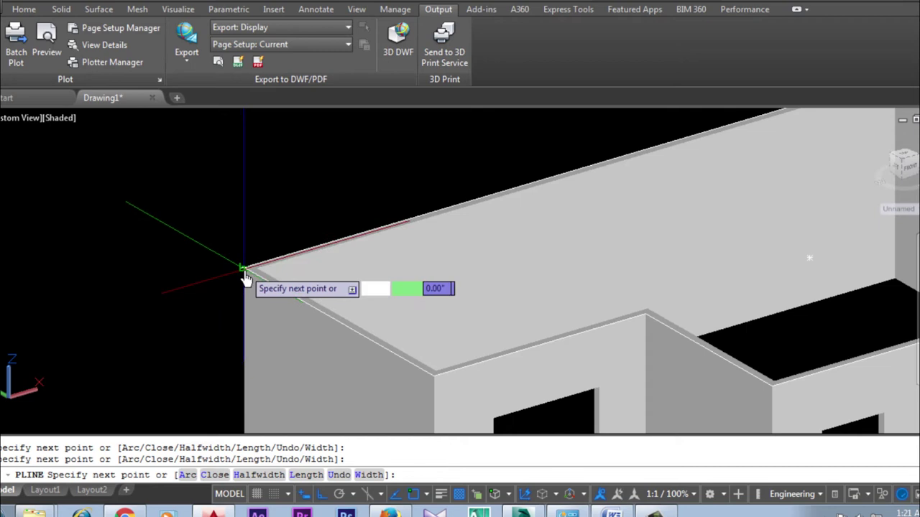
{"action": "right_click", "coordinate": [245, 273]}
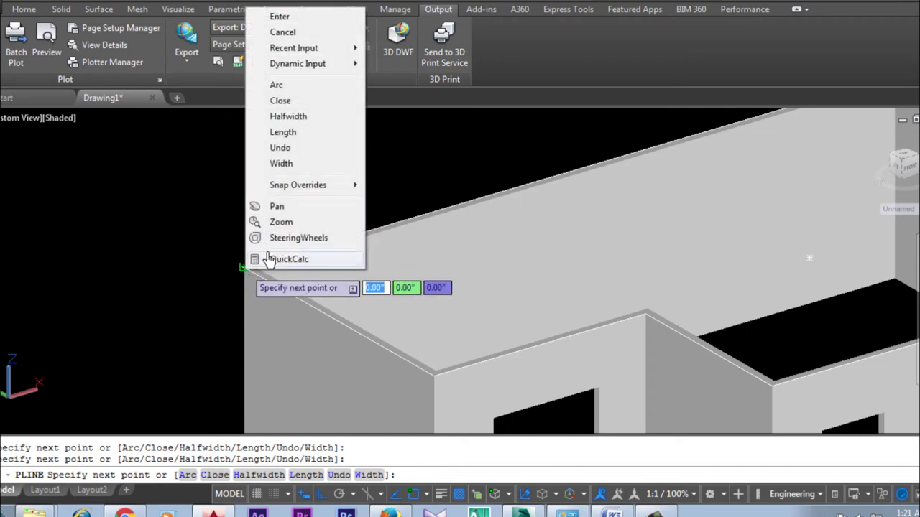
{"action": "left_click", "coordinate": [282, 32]}
{"action": "left_click", "coordinate": [266, 299]}
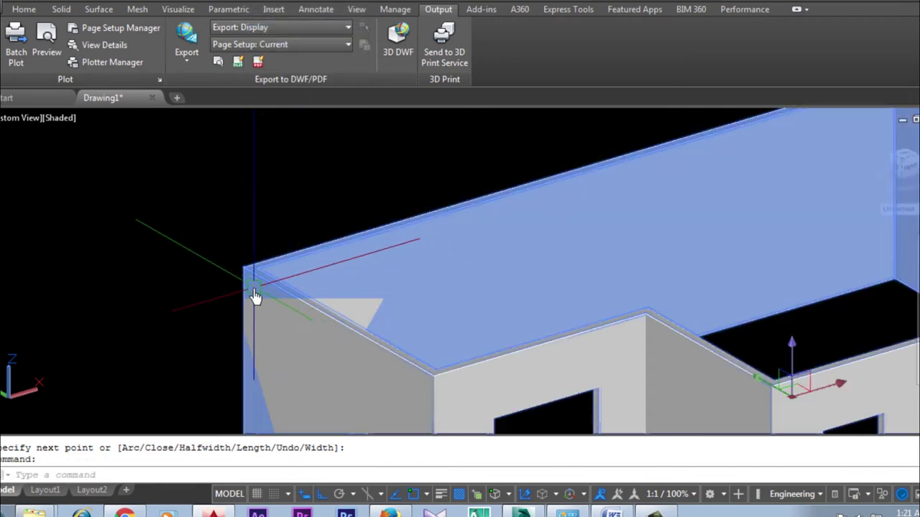
Inspect the roof polyline and wall solid by selecting them at the wall corners.
{"action": "scroll", "coordinate": [348, 280], "scroll_direction": "down", "scroll_amount": 4}
{"action": "key", "text": "Escape"}
{"action": "scroll", "coordinate": [356, 263], "scroll_direction": "up", "scroll_amount": 4}
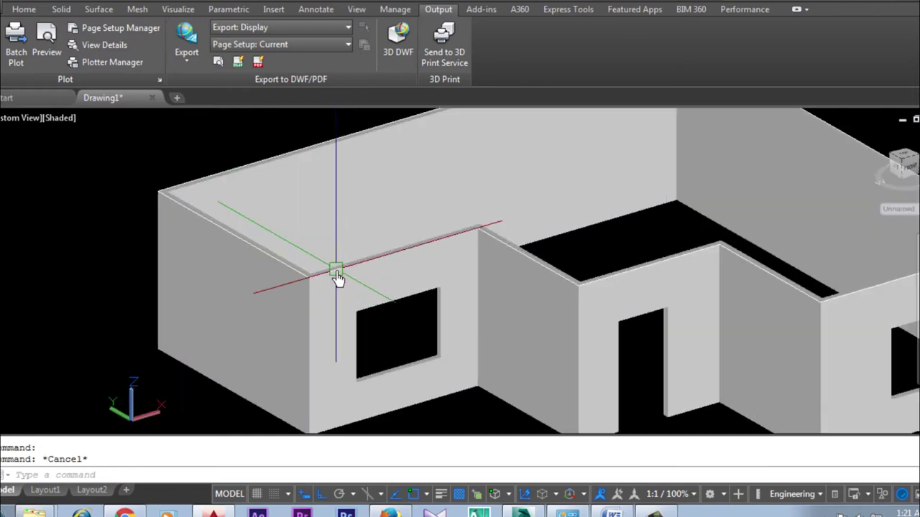
{"action": "scroll", "coordinate": [481, 214], "scroll_direction": "up", "scroll_amount": 2}
{"action": "scroll", "coordinate": [477, 229], "scroll_direction": "up", "scroll_amount": 3}
{"action": "scroll", "coordinate": [464, 250], "scroll_direction": "up", "scroll_amount": 1}
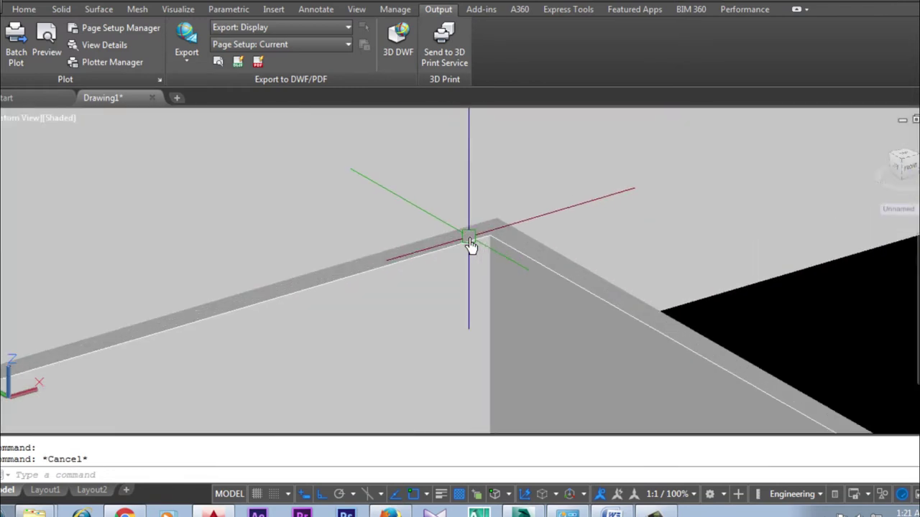
{"action": "left_click", "coordinate": [502, 253]}
{"action": "scroll", "coordinate": [438, 273], "scroll_direction": "down", "scroll_amount": 2}
{"action": "scroll", "coordinate": [402, 302], "scroll_direction": "down", "scroll_amount": 3}
{"action": "key", "text": "Escape"}
{"action": "scroll", "coordinate": [446, 280], "scroll_direction": "up", "scroll_amount": 3}
{"action": "scroll", "coordinate": [424, 208], "scroll_direction": "up", "scroll_amount": 3}
{"action": "scroll", "coordinate": [394, 194], "scroll_direction": "up", "scroll_amount": 1}
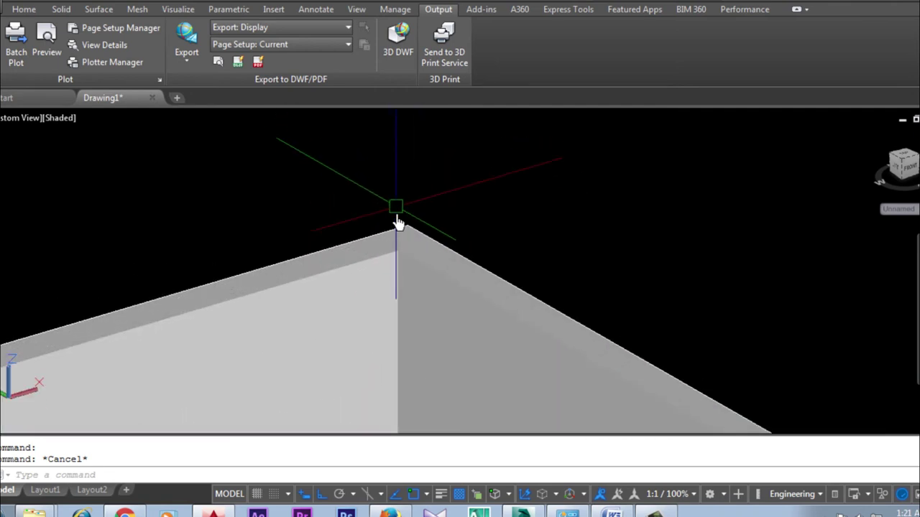
{"action": "left_click", "coordinate": [401, 238]}
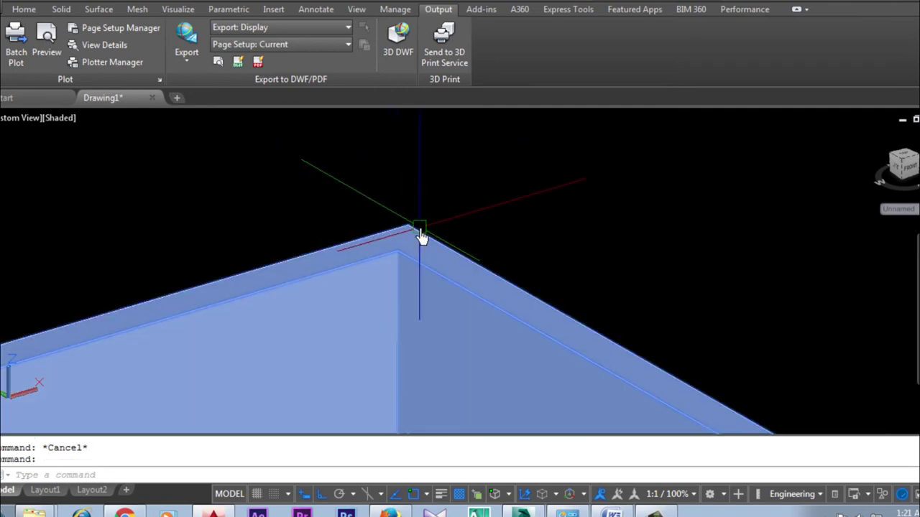
{"action": "scroll", "coordinate": [421, 198], "scroll_direction": "down", "scroll_amount": 3}
{"action": "scroll", "coordinate": [417, 201], "scroll_direction": "down", "scroll_amount": 2}
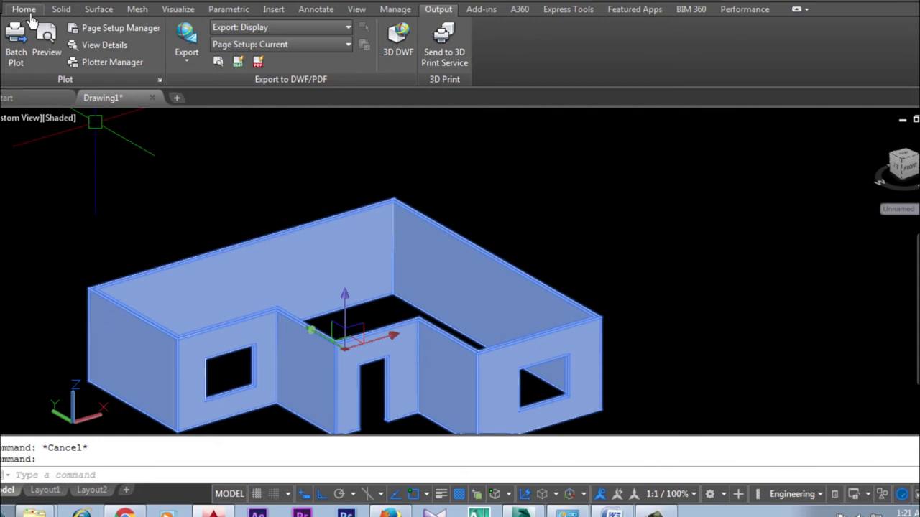
Try moving the wall solid near the doorway, cancel it, then start EXTRUDE.
{"action": "left_click", "coordinate": [28, 12]}
{"action": "key", "text": "Escape"}
{"action": "scroll", "coordinate": [434, 218], "scroll_direction": "up", "scroll_amount": 3}
{"action": "middle_click_drag", "start_coordinate": [443, 232], "coordinate": [520, 378]}
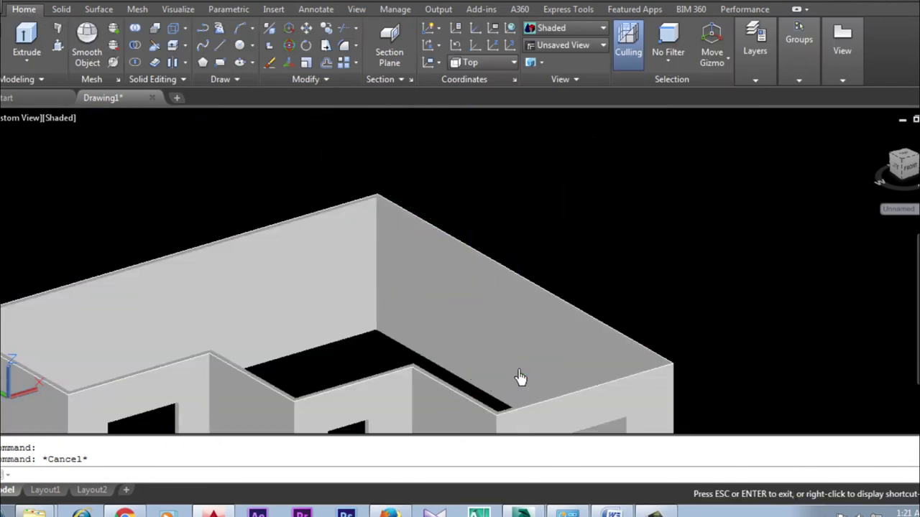
{"action": "scroll", "coordinate": [499, 294], "scroll_direction": "down", "scroll_amount": 2}
{"action": "scroll", "coordinate": [499, 302], "scroll_direction": "up", "scroll_amount": 2}
{"action": "left_click", "coordinate": [499, 301]}
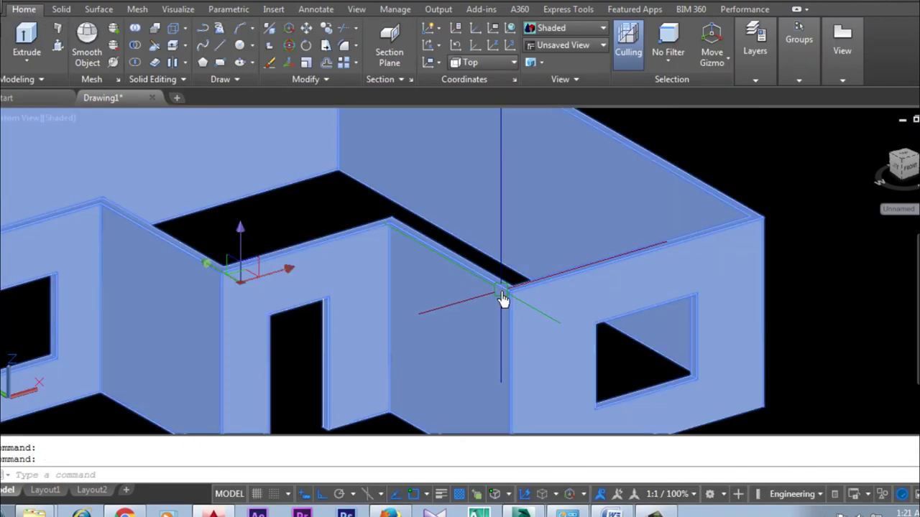
{"action": "left_click", "coordinate": [241, 252]}
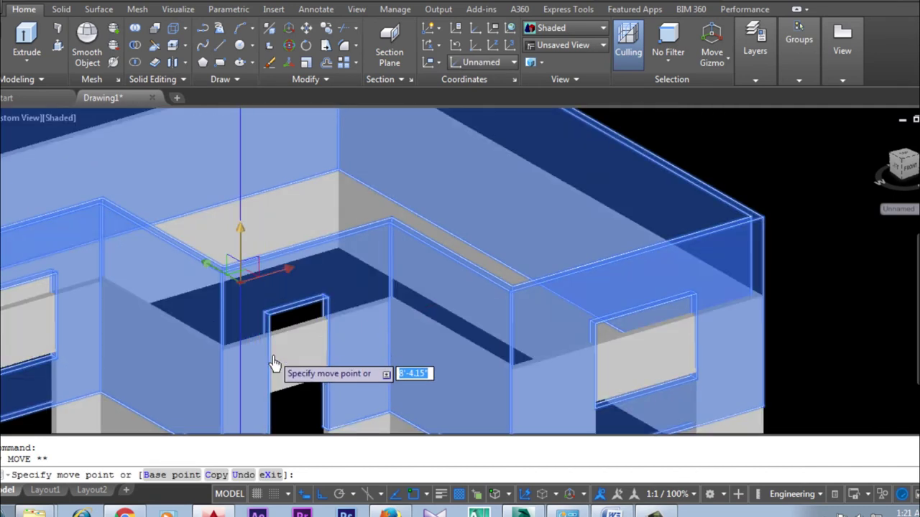
{"action": "left_click", "coordinate": [279, 367]}
{"action": "scroll", "coordinate": [421, 340], "scroll_direction": "down", "scroll_amount": 3}
{"action": "key", "text": "Escape"}
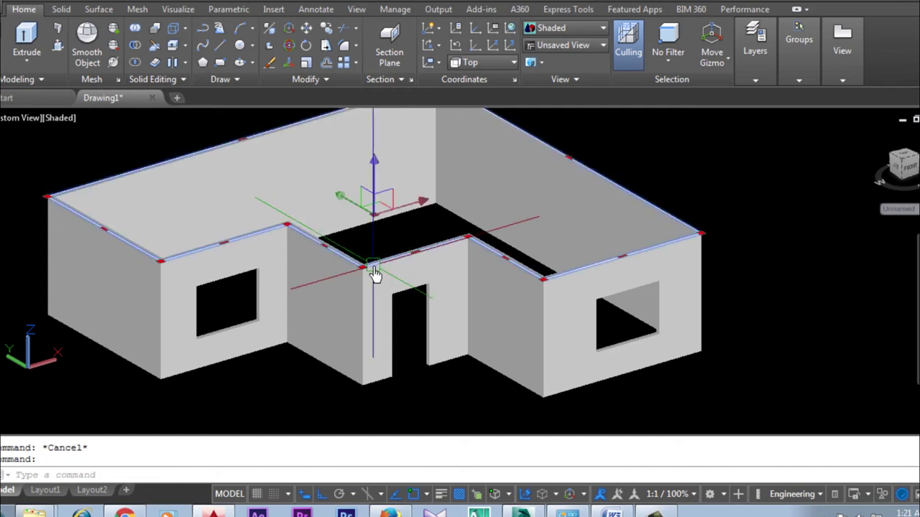
{"action": "key", "text": "Escape"}
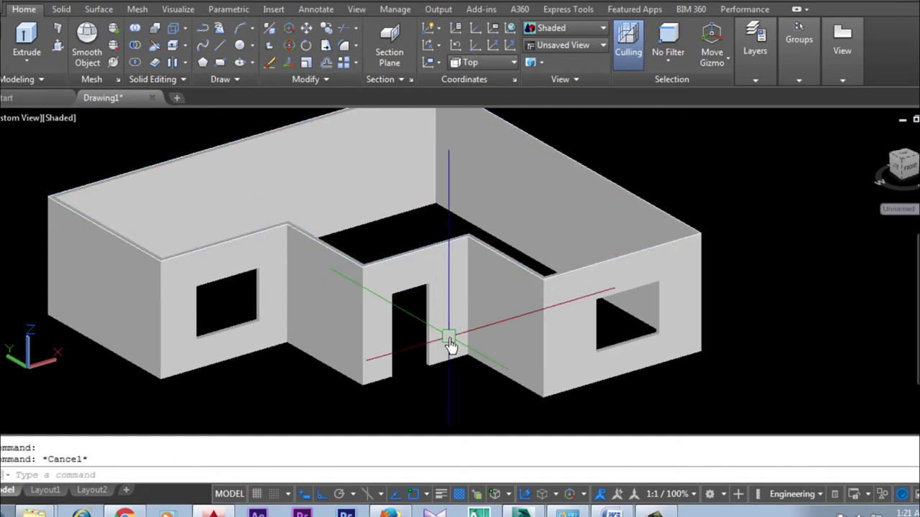
{"action": "type", "text": "u"}
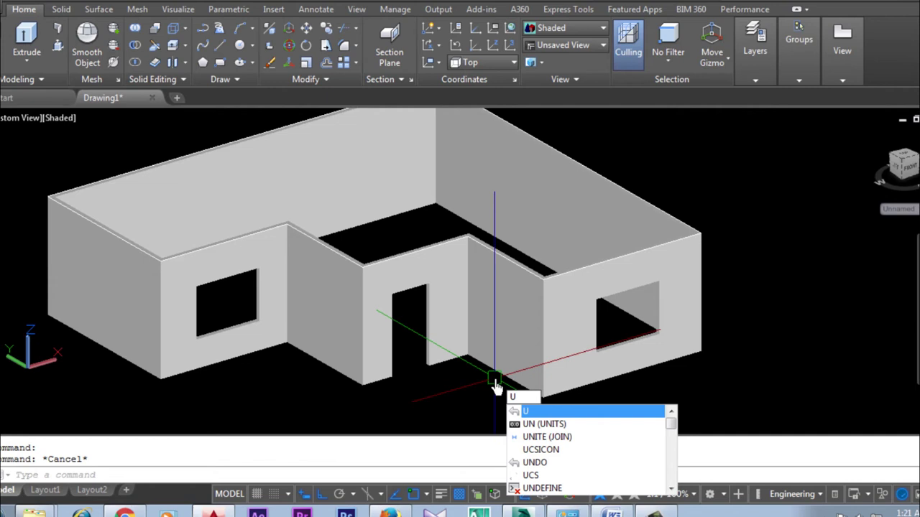
{"action": "type", "text": "x"}
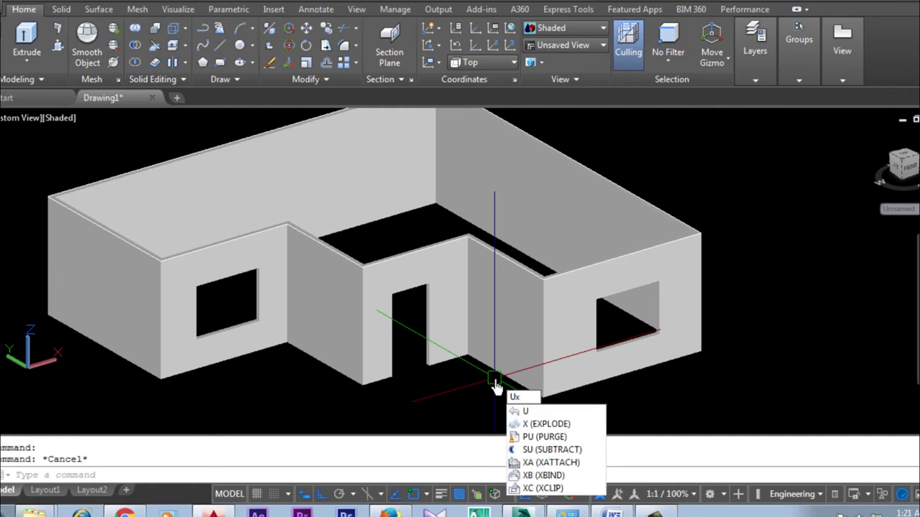
{"action": "left_click", "coordinate": [551, 440]}
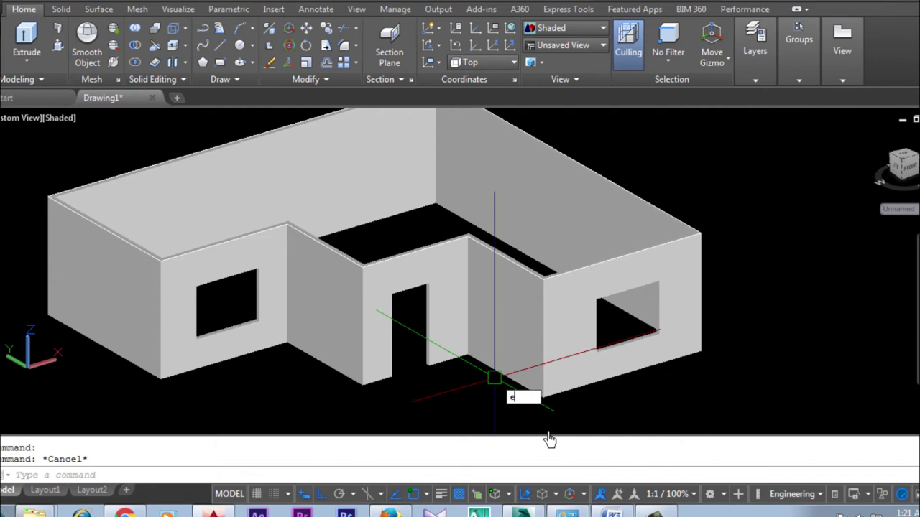
Extrude the roof outline polyline 5 units upward into a solid slab and select it.
{"action": "type", "text": "x"}
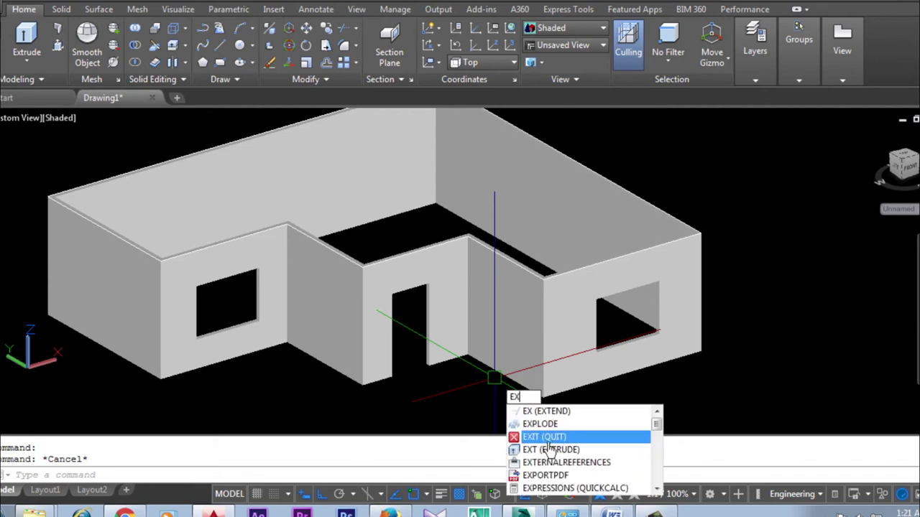
{"action": "left_click", "coordinate": [551, 449]}
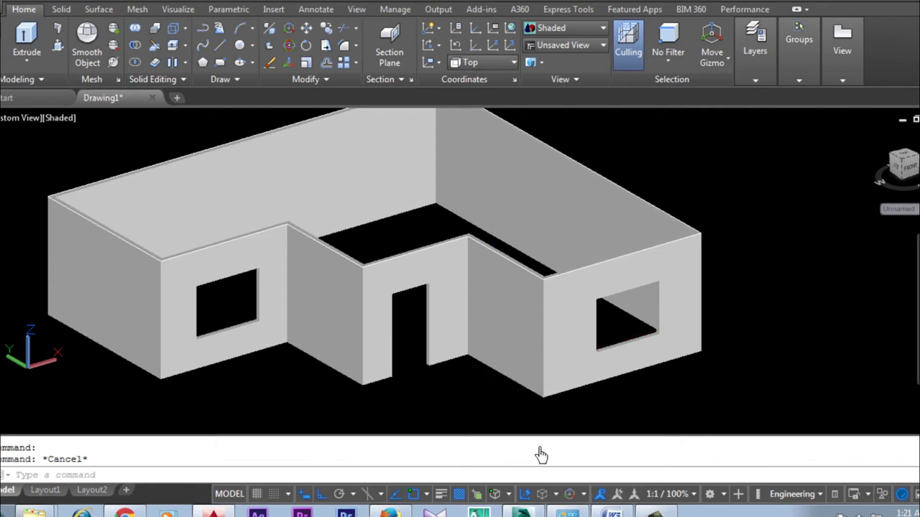
{"action": "left_click", "coordinate": [359, 275]}
{"action": "key", "text": "Return"}
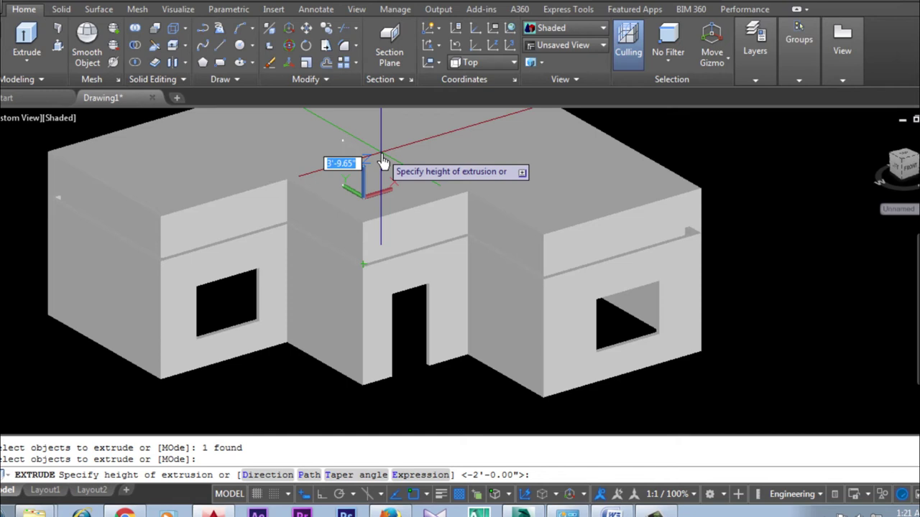
{"action": "type", "text": "5"}
{"action": "key", "text": "Return"}
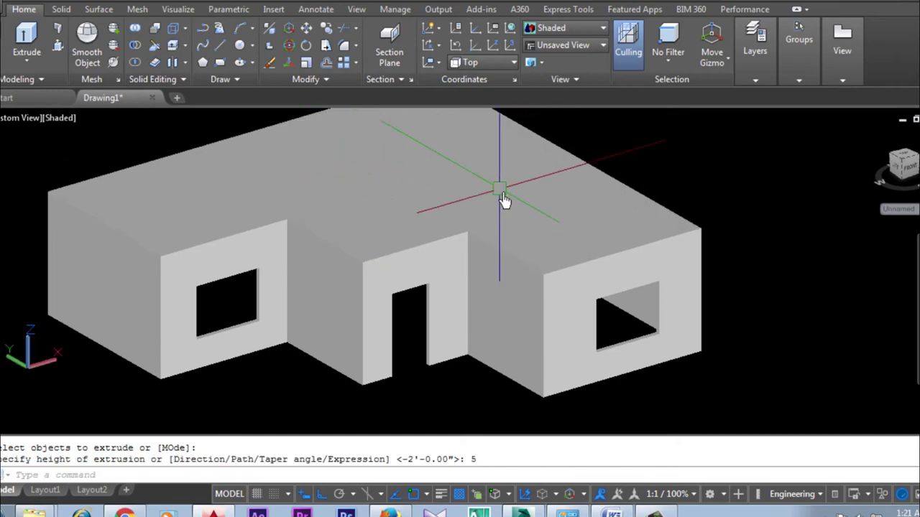
{"action": "scroll", "coordinate": [503, 208], "scroll_direction": "up", "scroll_amount": 2}
{"action": "scroll", "coordinate": [604, 273], "scroll_direction": "down", "scroll_amount": 1}
{"action": "scroll", "coordinate": [611, 302], "scroll_direction": "down", "scroll_amount": 2}
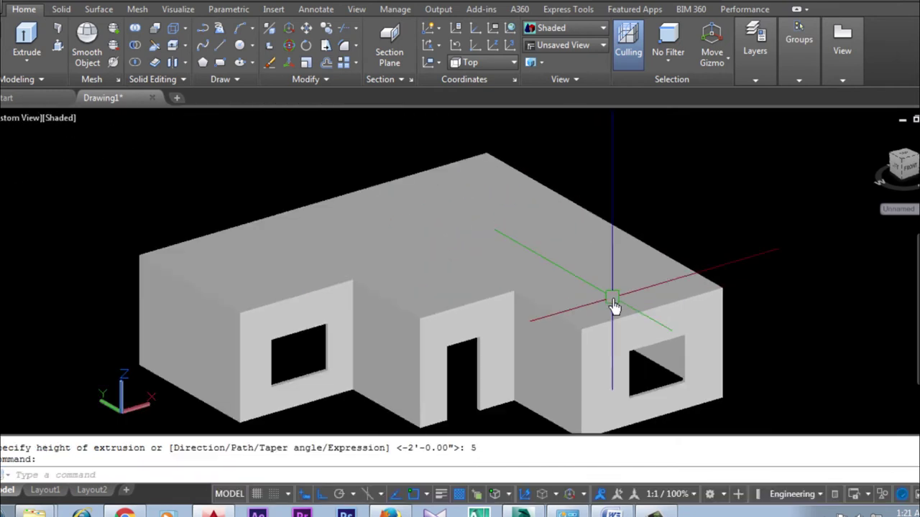
{"action": "left_click", "coordinate": [540, 246]}
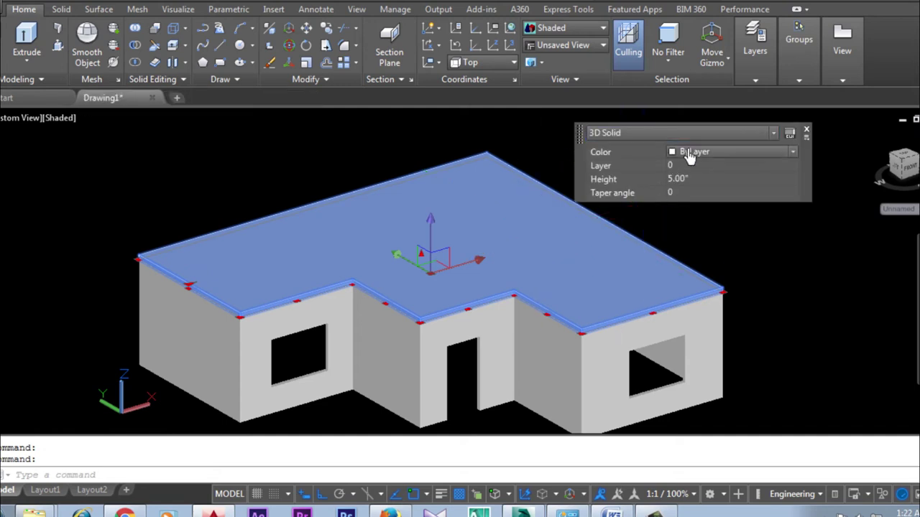
Set the roof slab's colour to purple 190 from the full colour palette.
{"action": "left_click", "coordinate": [735, 163]}
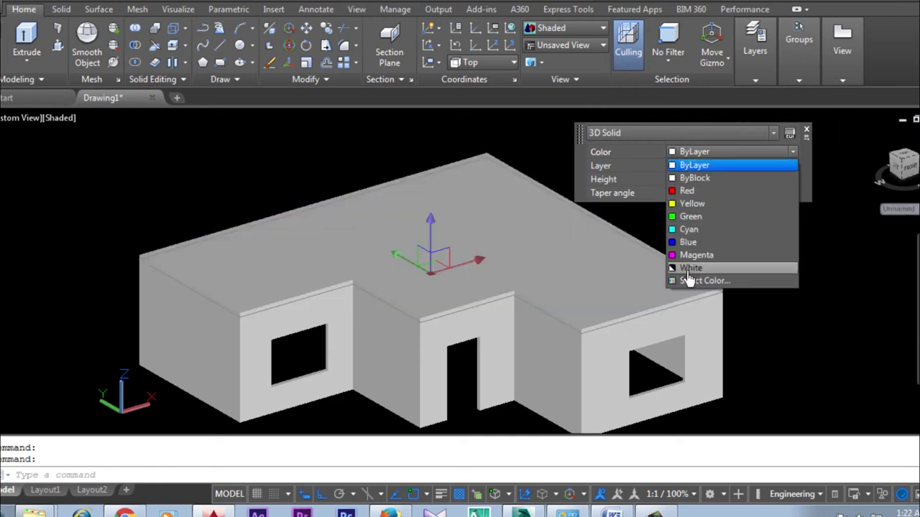
{"action": "left_click", "coordinate": [671, 284]}
{"action": "left_click", "coordinate": [670, 282]}
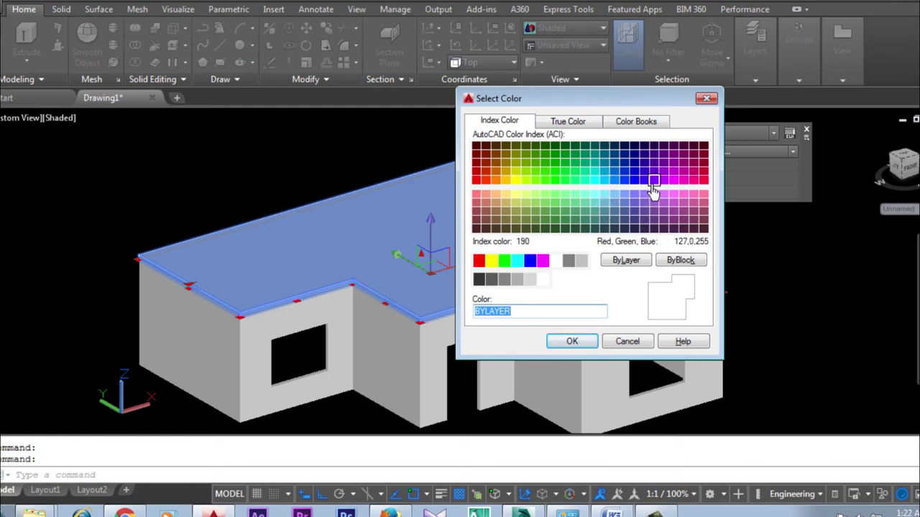
{"action": "double_click", "coordinate": [655, 184]}
{"action": "key", "text": "Escape"}
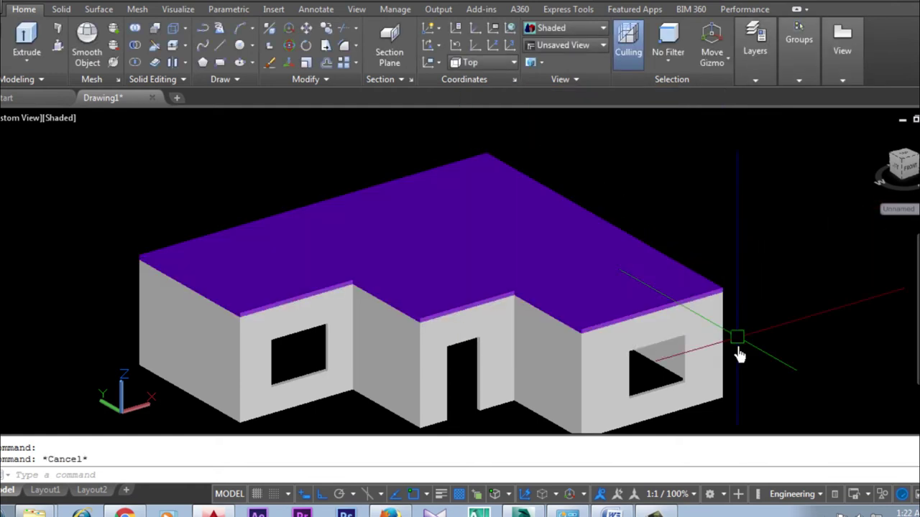
{"action": "scroll", "coordinate": [718, 388], "scroll_direction": "up", "scroll_amount": 3}
Reselect the roof slab and change its colour to brown.
{"action": "middle_click_drag", "start_coordinate": [716, 400], "coordinate": [571, 384]}
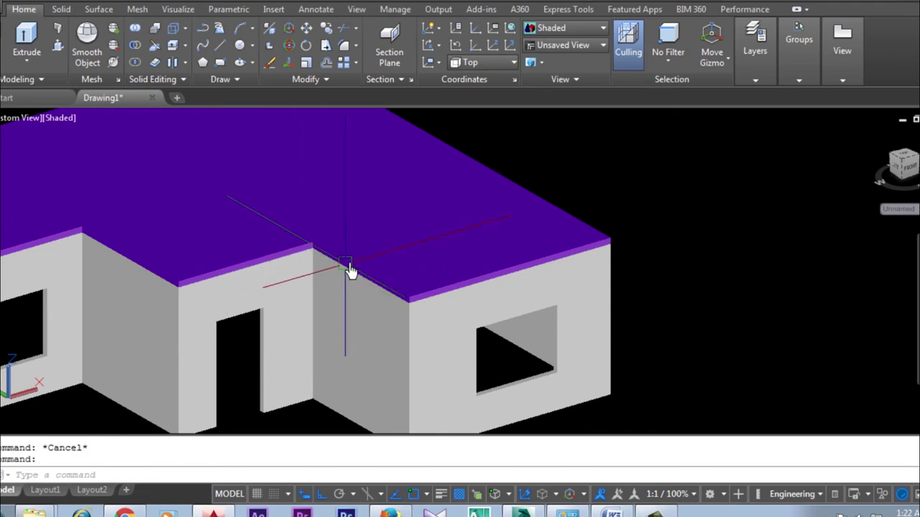
{"action": "left_click", "coordinate": [416, 266]}
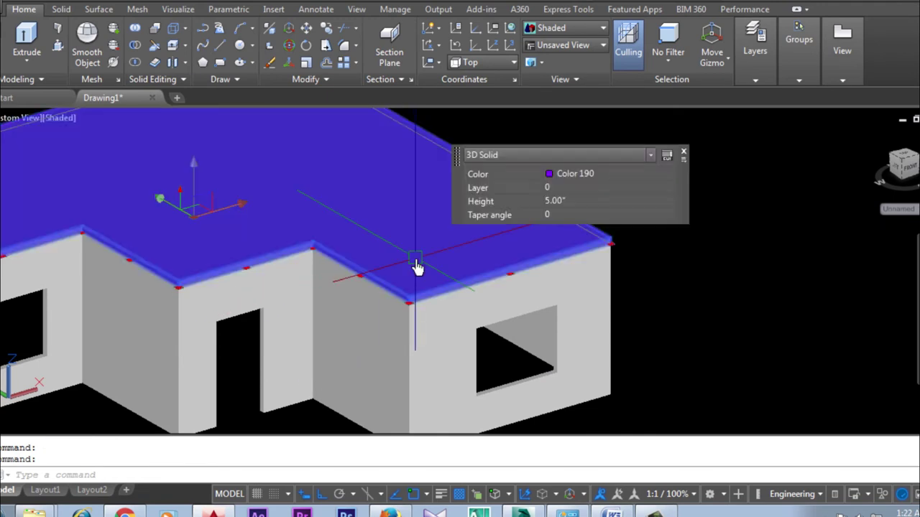
{"action": "left_click", "coordinate": [582, 180]}
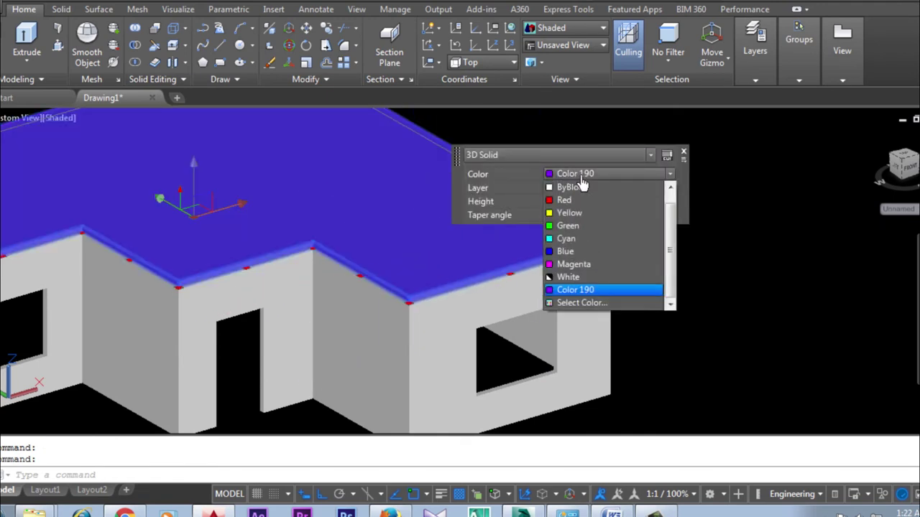
{"action": "left_click", "coordinate": [567, 302]}
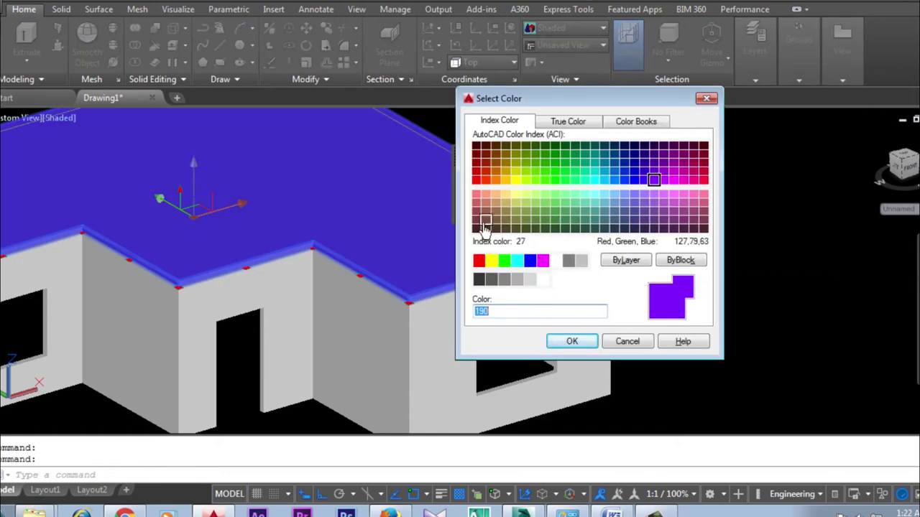
{"action": "double_click", "coordinate": [485, 207]}
{"action": "key", "text": "Escape"}
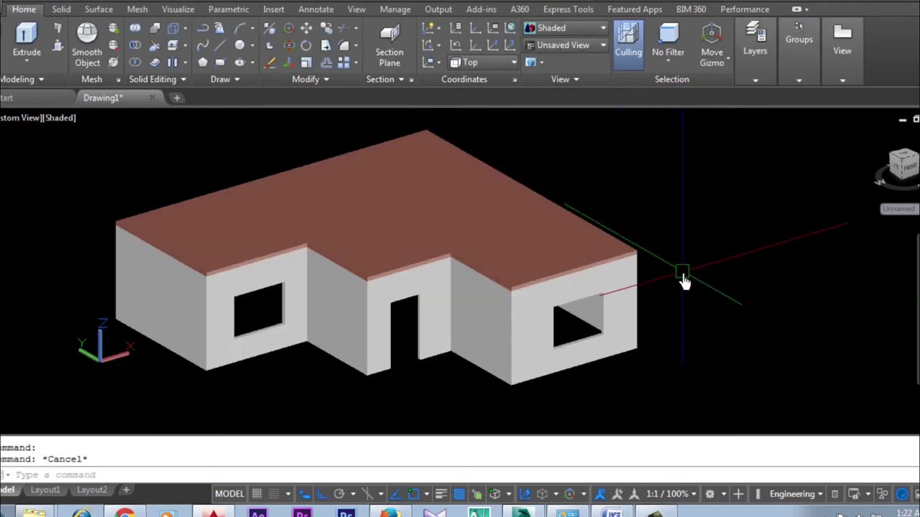
Draw a rectangle across the two opposite corners of the right wing's window opening.
{"action": "scroll", "coordinate": [214, 399], "scroll_direction": "up", "scroll_amount": 3}
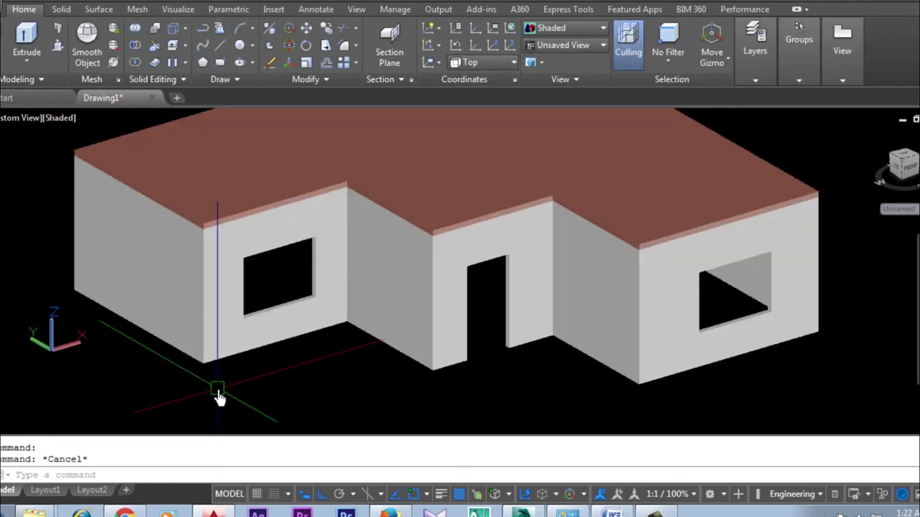
{"action": "middle_click_drag", "start_coordinate": [615, 367], "coordinate": [304, 386]}
{"action": "scroll", "coordinate": [553, 313], "scroll_direction": "up", "scroll_amount": 3}
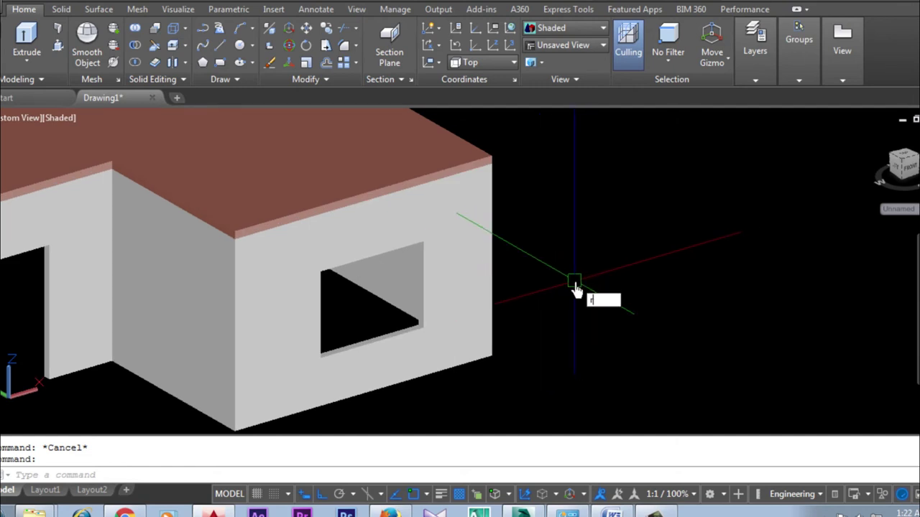
{"action": "type", "text": "REC"}
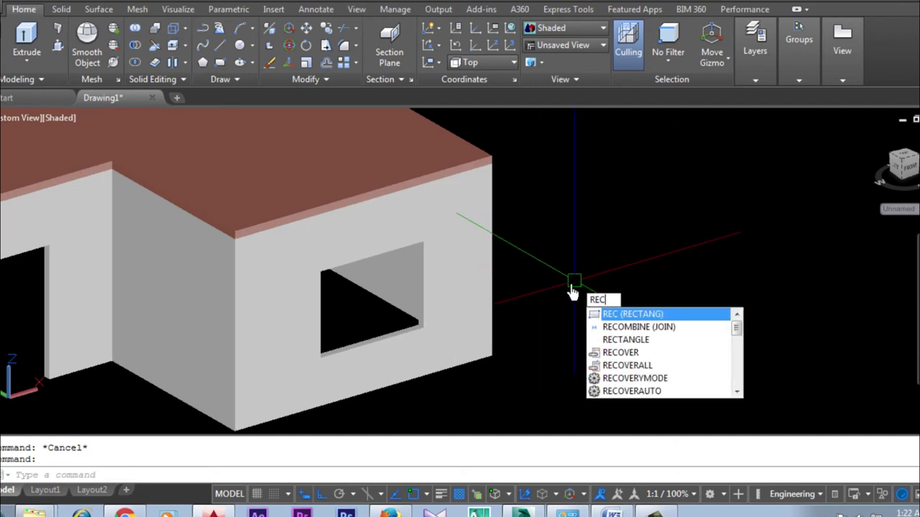
{"action": "key", "text": "Return"}
{"action": "scroll", "coordinate": [345, 293], "scroll_direction": "up", "scroll_amount": 1}
{"action": "scroll", "coordinate": [293, 273], "scroll_direction": "up", "scroll_amount": 2}
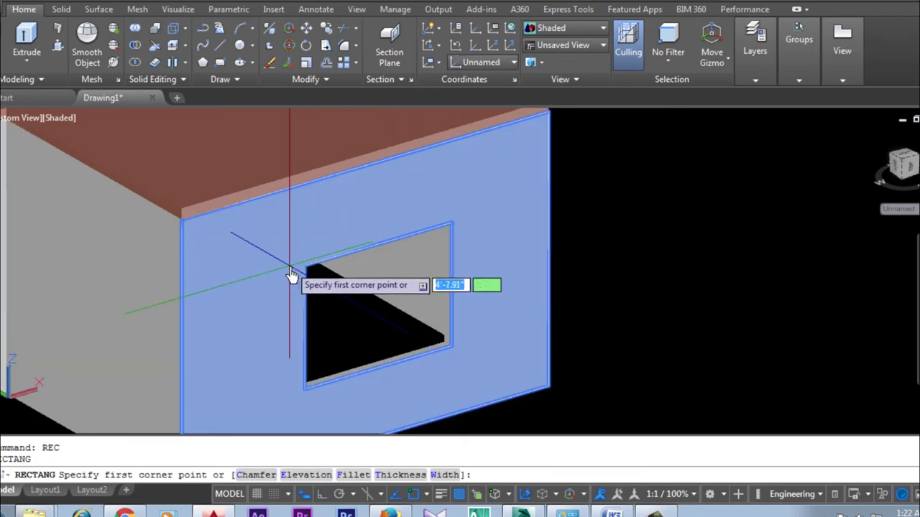
{"action": "left_click", "coordinate": [304, 273]}
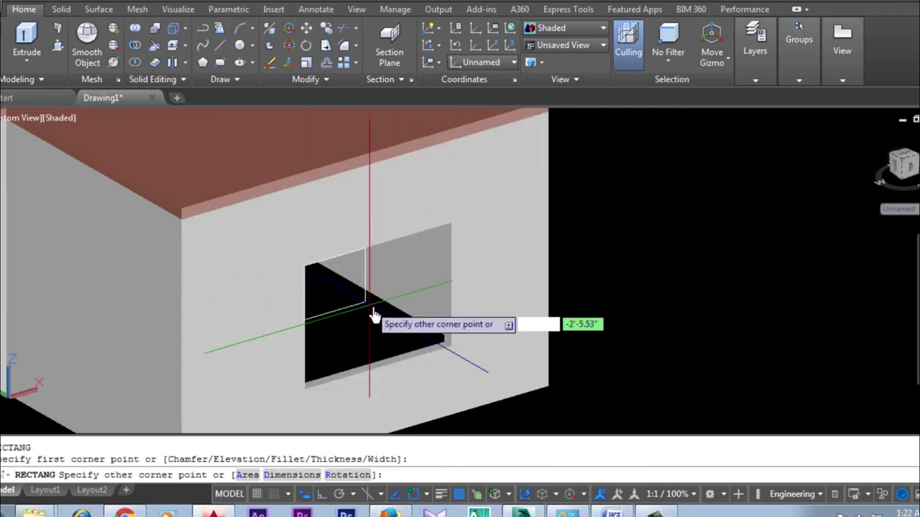
{"action": "left_click", "coordinate": [443, 348]}
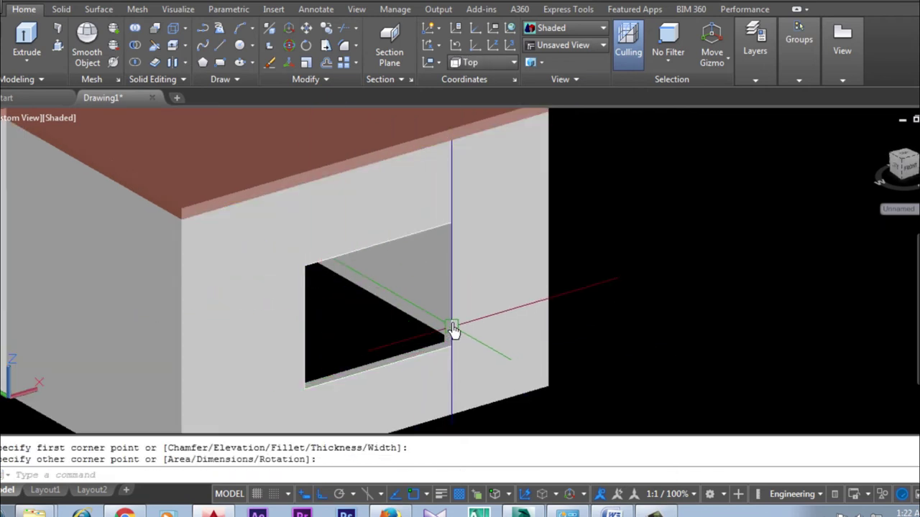
Start a MOVE on the wall solid, then cancel it.
{"action": "key", "text": "Escape"}
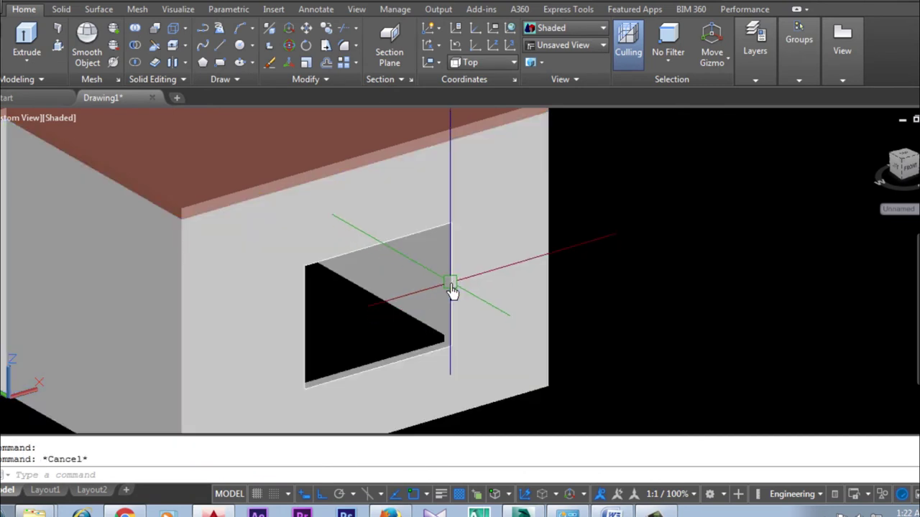
{"action": "key", "text": "Escape"}
{"action": "type", "text": "M"}
{"action": "key", "text": "Return"}
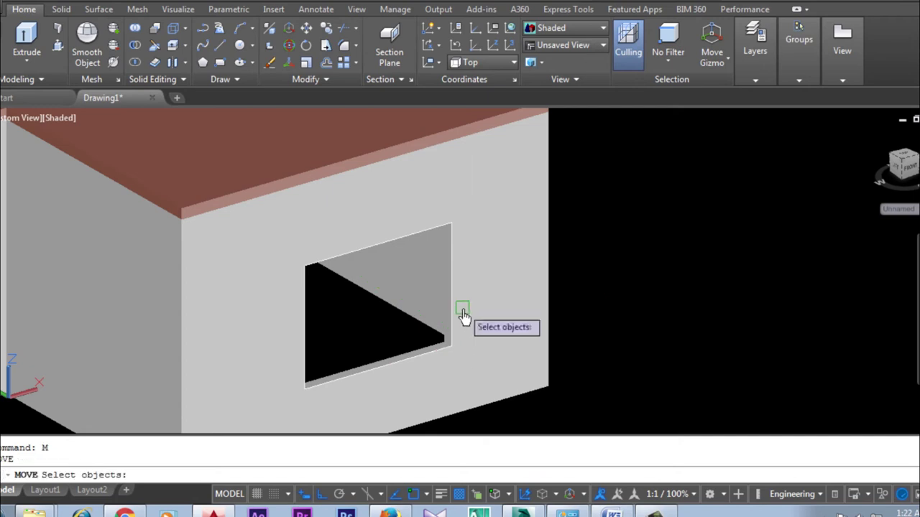
{"action": "left_click", "coordinate": [450, 303]}
{"action": "scroll", "coordinate": [447, 297], "scroll_direction": "down", "scroll_amount": 3}
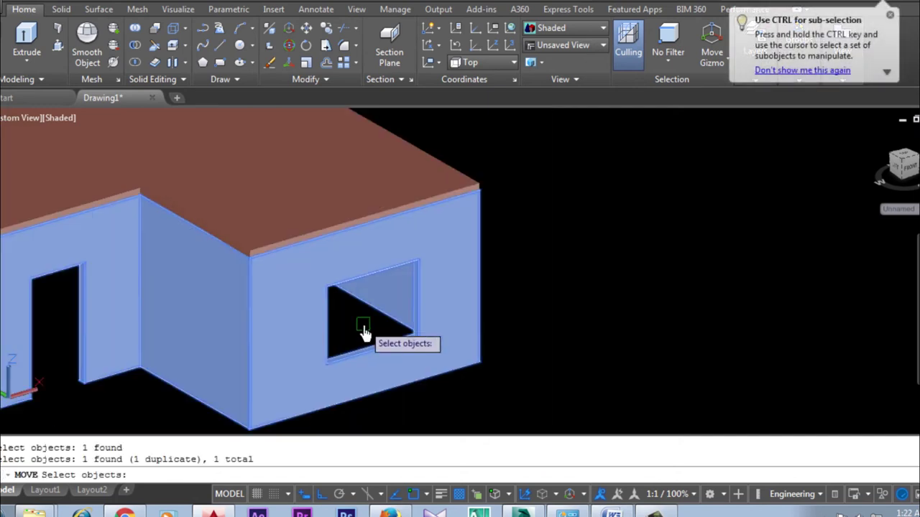
{"action": "scroll", "coordinate": [410, 328], "scroll_direction": "up", "scroll_amount": 3}
{"action": "key", "text": "Escape"}
Check the house solid selection and switch the visual style to 2D Wireframe.
{"action": "left_click", "coordinate": [388, 350]}
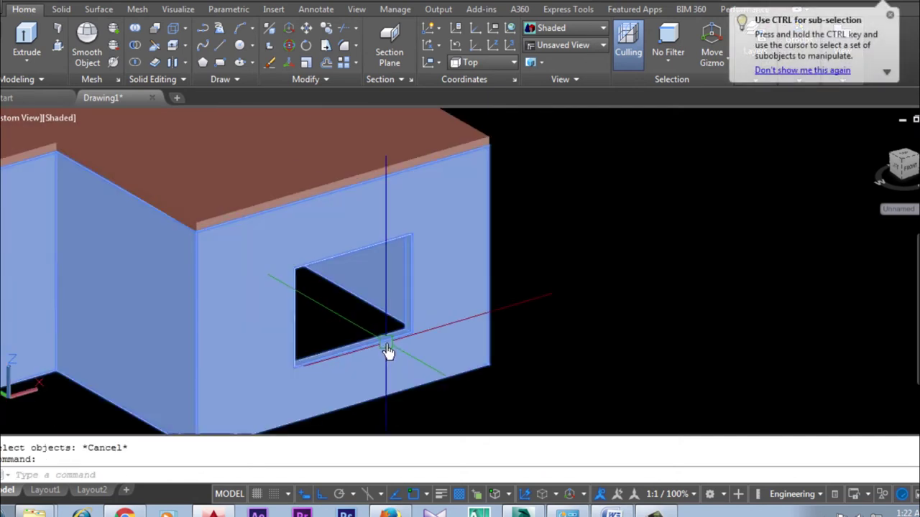
{"action": "key", "text": "Escape"}
{"action": "scroll", "coordinate": [367, 355], "scroll_direction": "up", "scroll_amount": 2}
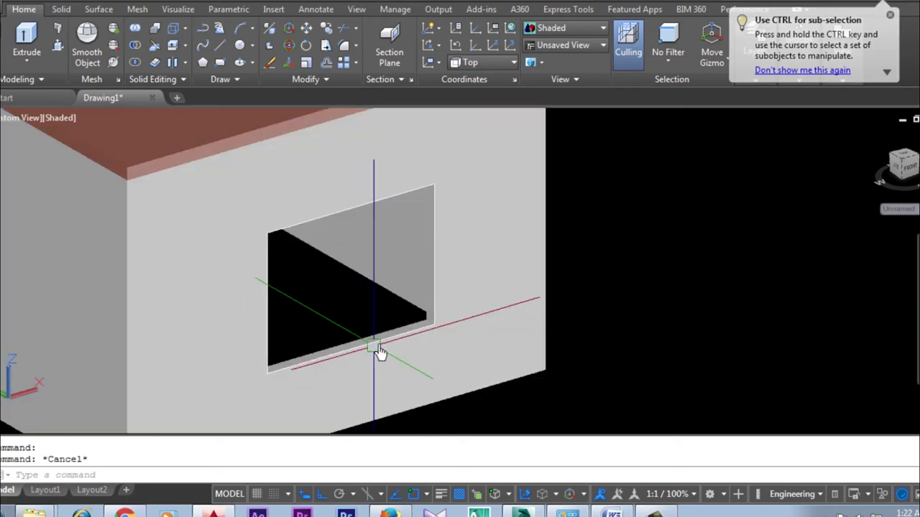
{"action": "left_click", "coordinate": [394, 345]}
{"action": "key", "text": "Escape"}
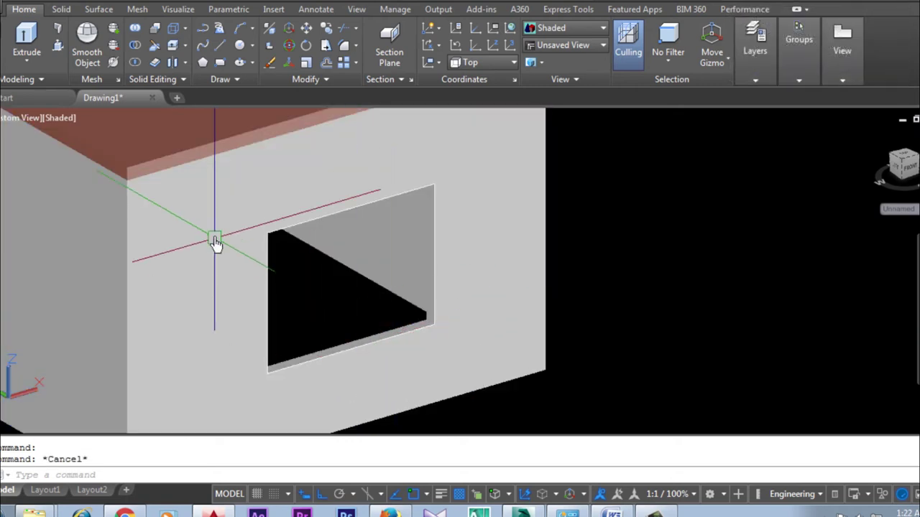
{"action": "left_click", "coordinate": [46, 128]}
{"action": "left_click", "coordinate": [79, 155]}
Move the window rectangle off the house into open space beside it.
{"action": "left_click", "coordinate": [329, 368]}
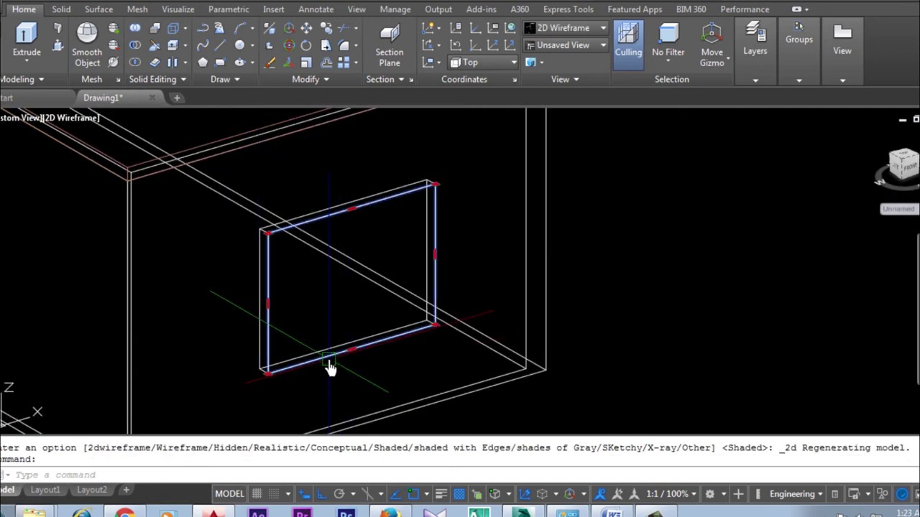
{"action": "scroll", "coordinate": [135, 323], "scroll_direction": "down", "scroll_amount": 4}
{"action": "type", "text": "M"}
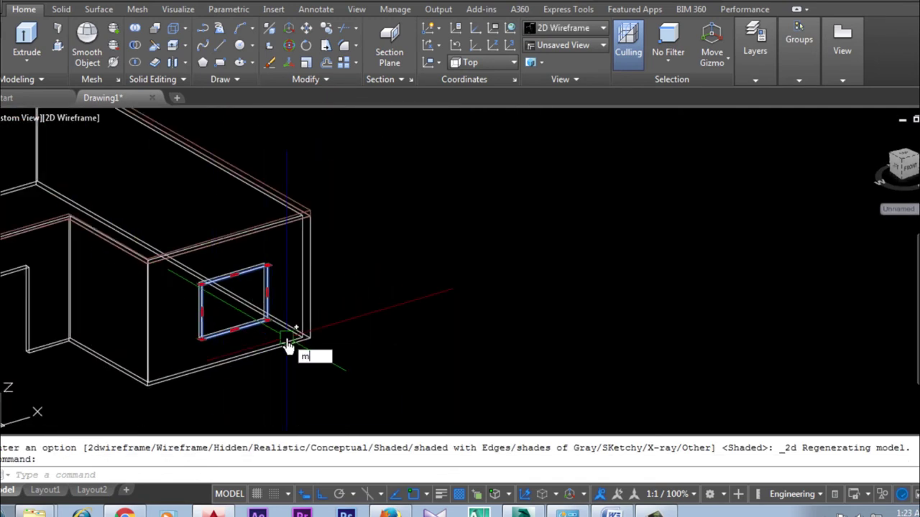
{"action": "key", "text": "Return"}
{"action": "left_click", "coordinate": [350, 381]}
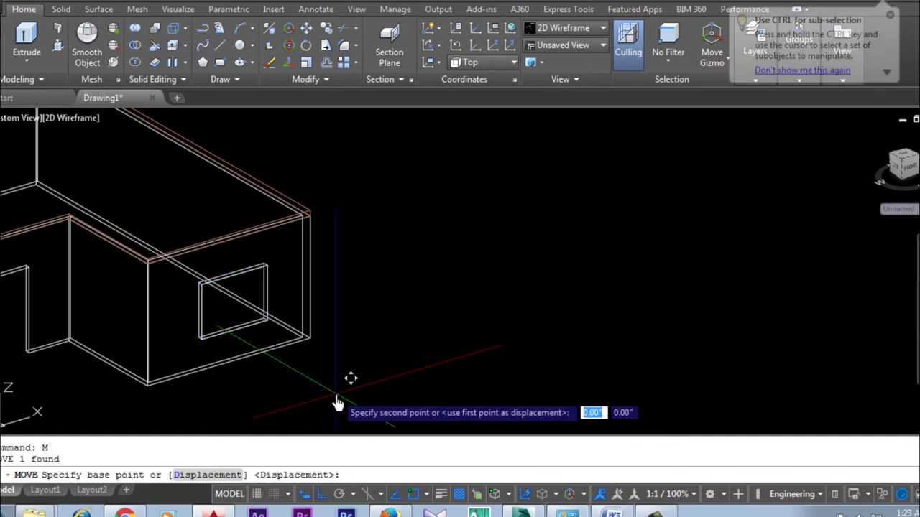
{"action": "left_click", "coordinate": [495, 312]}
{"action": "scroll", "coordinate": [492, 251], "scroll_direction": "up", "scroll_amount": 3}
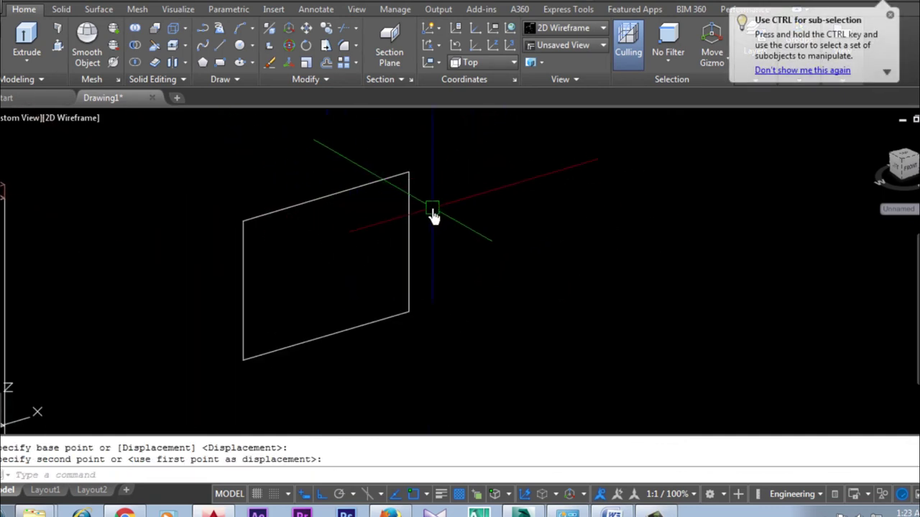
Switch the visual style back to Shaded and zoom to show house and rectangle.
{"action": "left_click", "coordinate": [143, 128]}
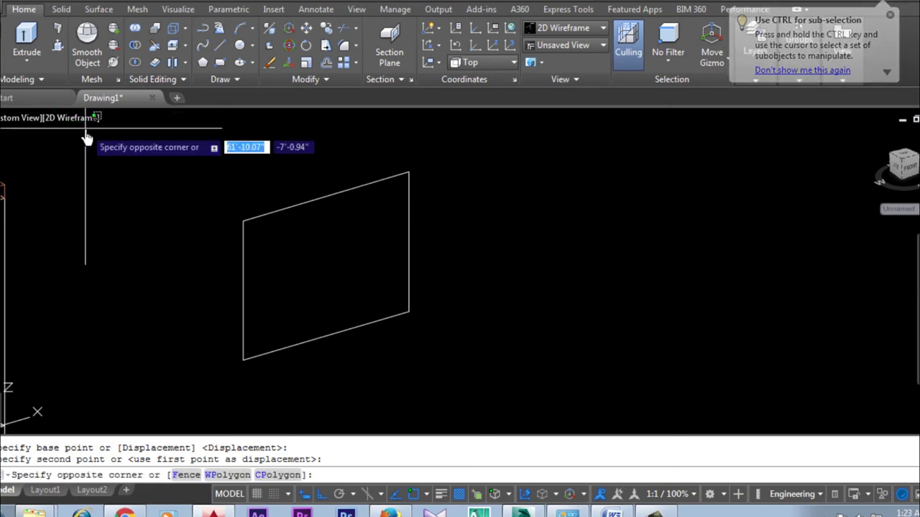
{"action": "left_click", "coordinate": [76, 119]}
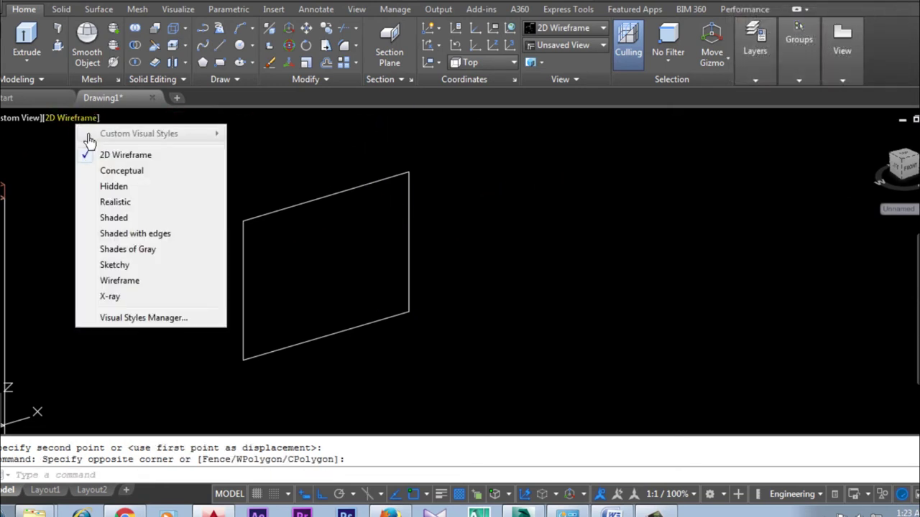
{"action": "left_click", "coordinate": [132, 223]}
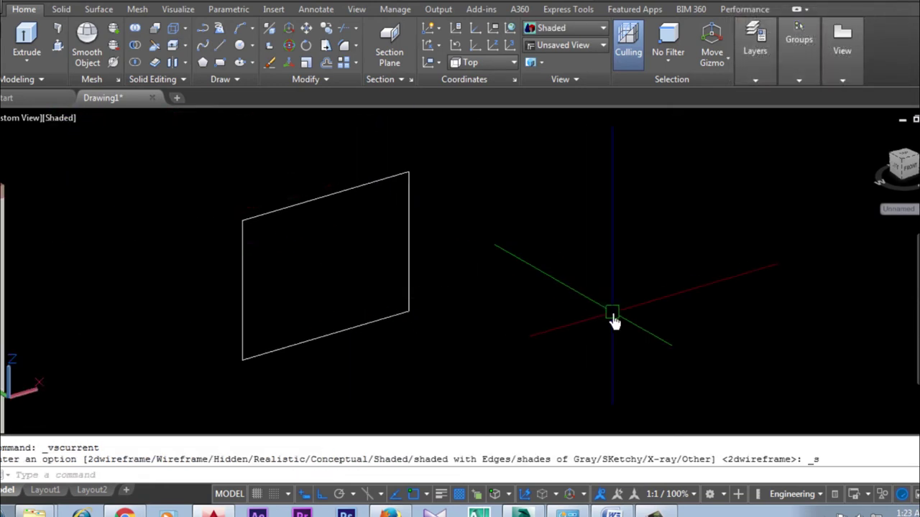
{"action": "scroll", "coordinate": [613, 321], "scroll_direction": "down", "scroll_amount": 4}
{"action": "scroll", "coordinate": [324, 383], "scroll_direction": "up", "scroll_amount": 2}
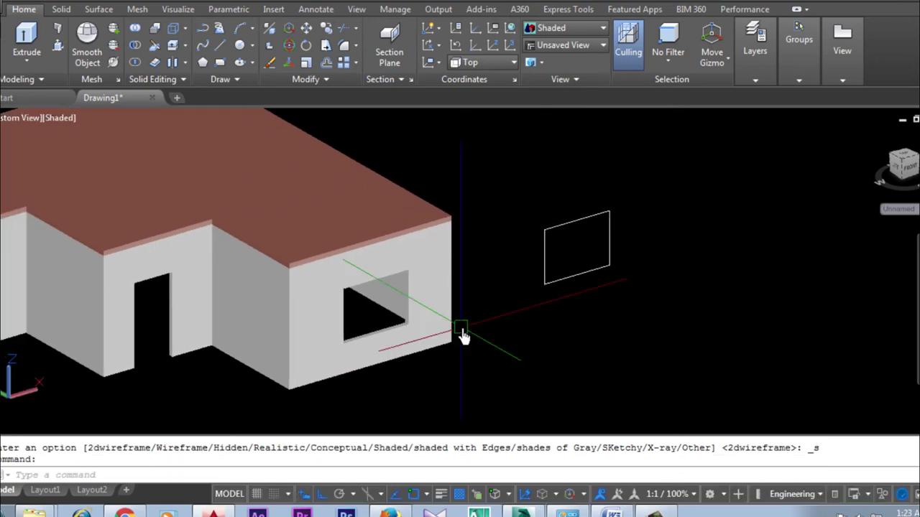
{"action": "scroll", "coordinate": [564, 249], "scroll_direction": "up", "scroll_amount": 1}
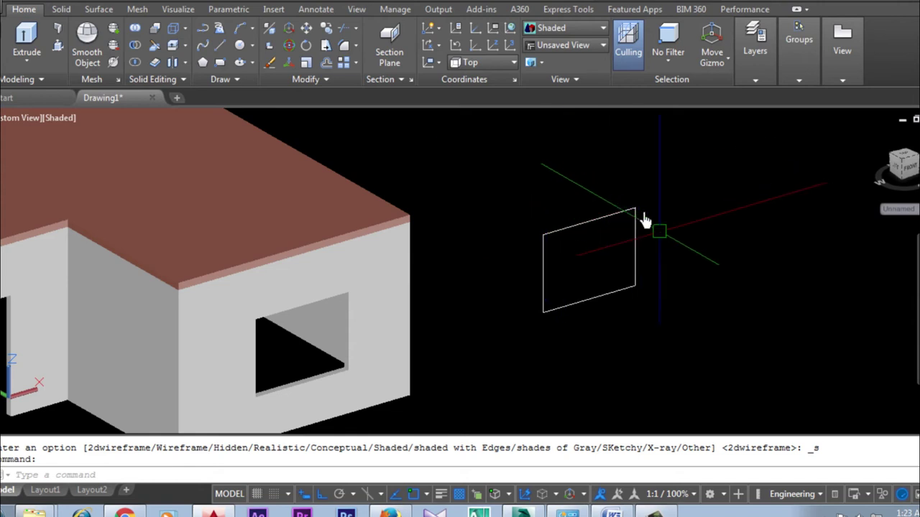
Offset the separate window rectangle inward by 3 units.
{"action": "scroll", "coordinate": [675, 249], "scroll_direction": "up", "scroll_amount": 1}
{"action": "middle_click_drag", "start_coordinate": [632, 247], "coordinate": [512, 293]}
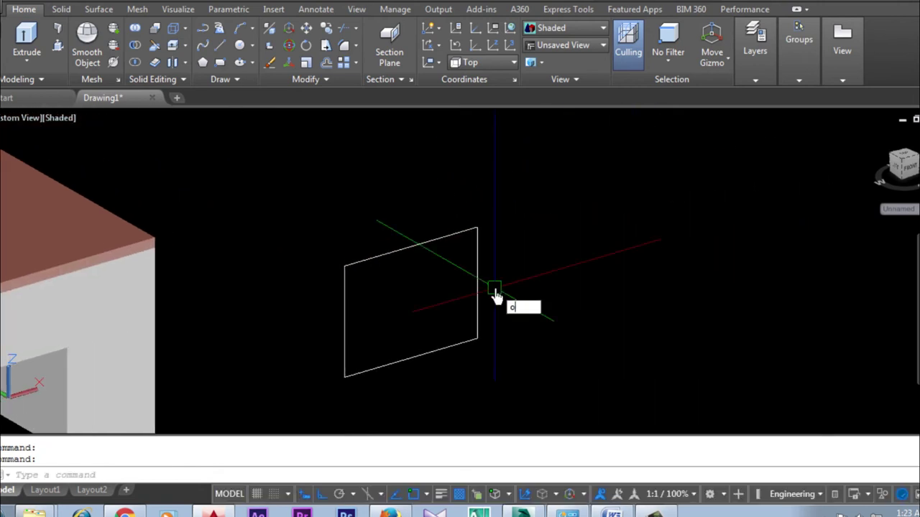
{"action": "key", "text": "Return"}
{"action": "type", "text": "3"}
{"action": "key", "text": "Return"}
{"action": "left_click", "coordinate": [431, 253]}
{"action": "left_click", "coordinate": [439, 283]}
{"action": "scroll", "coordinate": [444, 308], "scroll_direction": "up", "scroll_amount": 2}
{"action": "key", "text": "Escape"}
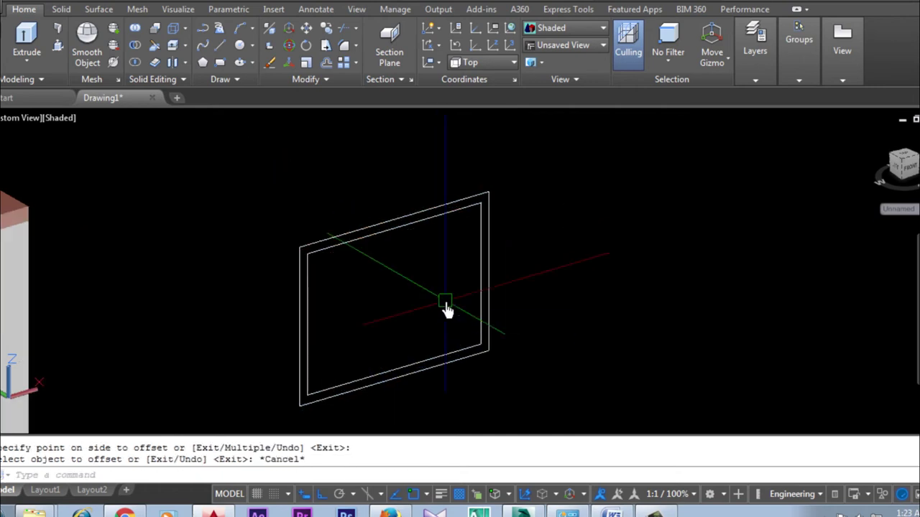
{"action": "key", "text": "Return"}
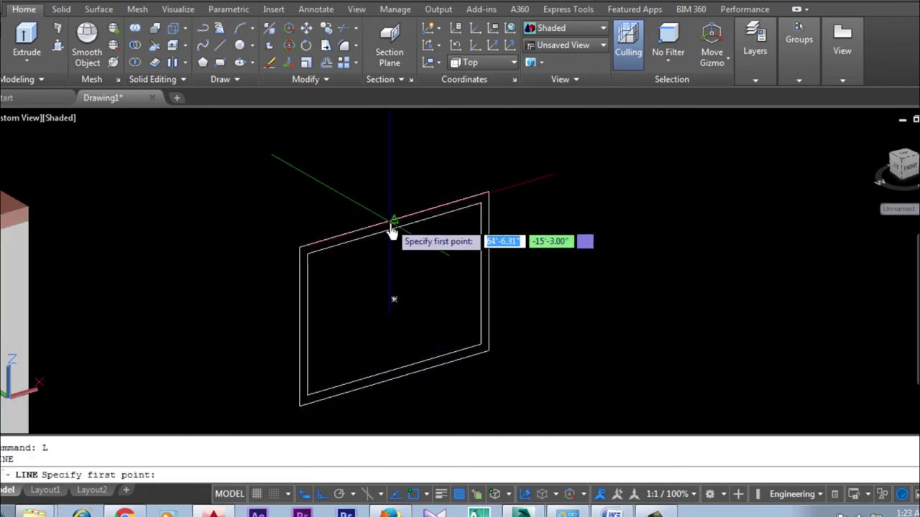
{"action": "left_click", "coordinate": [394, 220]}
{"action": "left_click", "coordinate": [394, 379]}
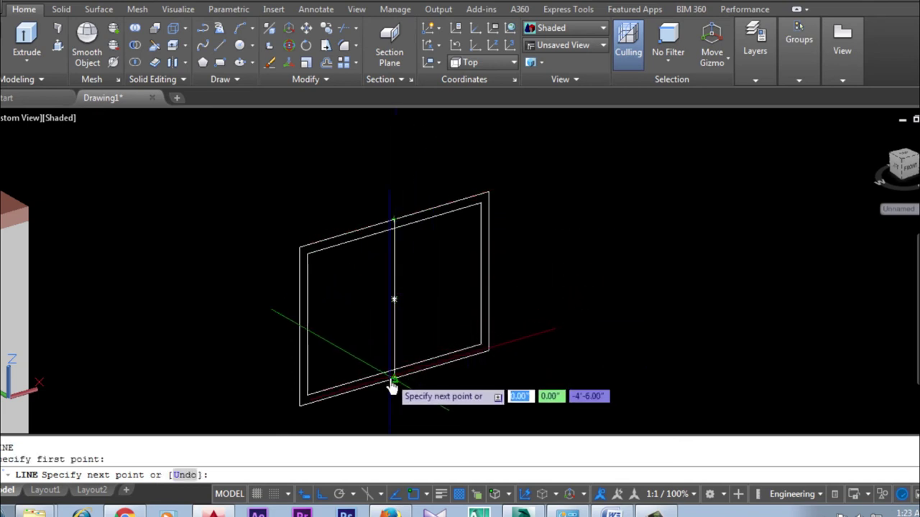
{"action": "key", "text": "Return"}
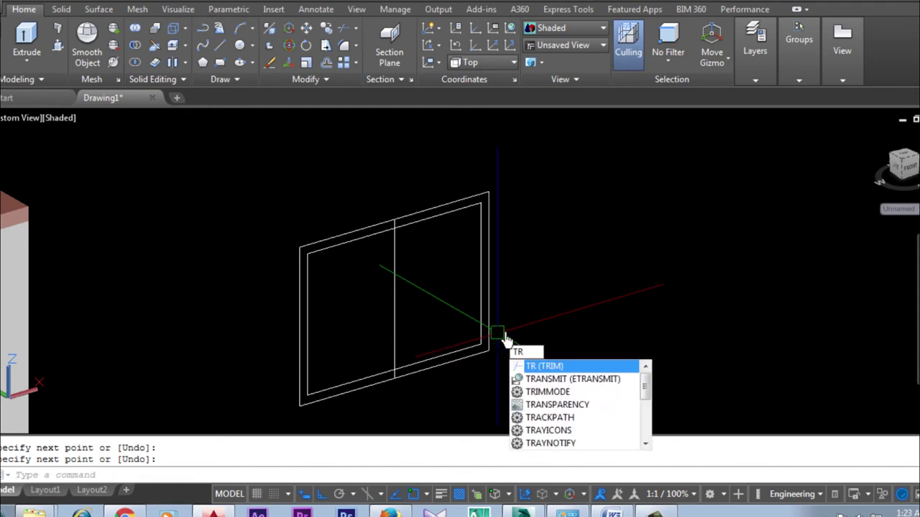
{"action": "key", "text": "Return"}
{"action": "key", "text": "Return"}
{"action": "left_click", "coordinate": [417, 219]}
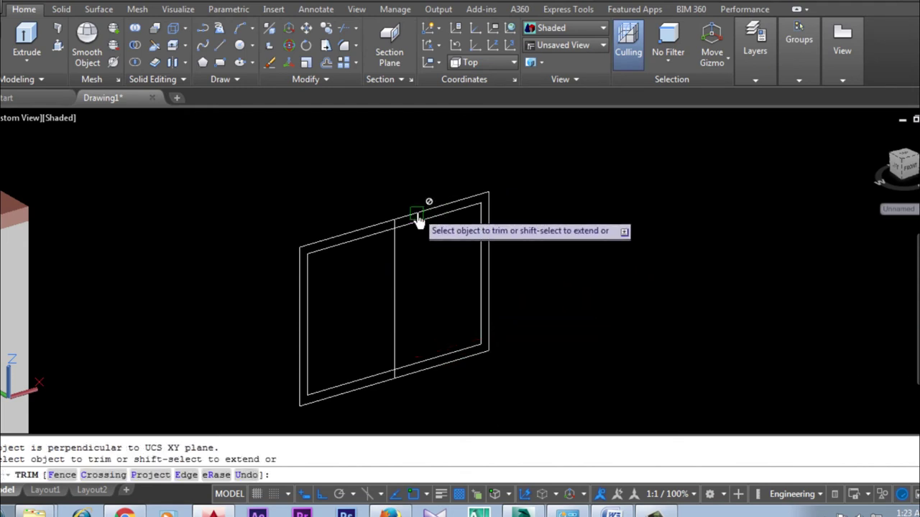
{"action": "key", "text": "Return"}
{"action": "key", "text": "Return"}
{"action": "key", "text": "Return"}
{"action": "left_click", "coordinate": [417, 220]}
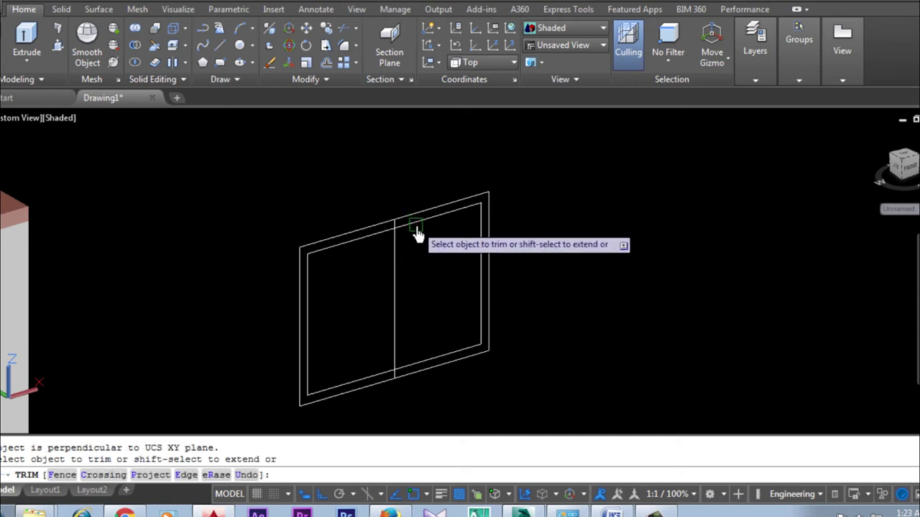
{"action": "scroll", "coordinate": [417, 234], "scroll_direction": "up", "scroll_amount": 2}
{"action": "scroll", "coordinate": [400, 249], "scroll_direction": "up", "scroll_amount": 2}
{"action": "key", "text": "Escape"}
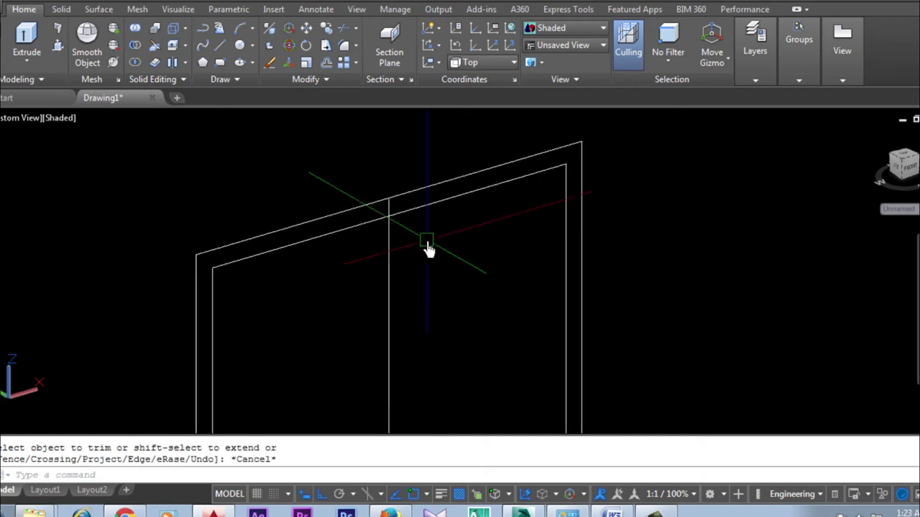
{"action": "type", "text": "TR"}
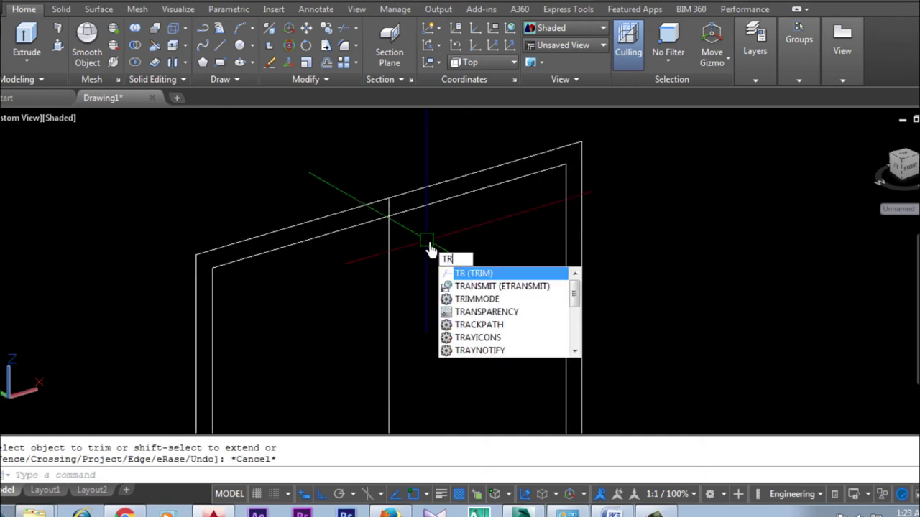
{"action": "left_click", "coordinate": [490, 274]}
{"action": "key", "text": "Return"}
{"action": "key", "text": "Return"}
{"action": "key", "text": "Return"}
{"action": "left_click", "coordinate": [422, 208]}
{"action": "left_click", "coordinate": [422, 191]}
{"action": "key", "text": "Escape"}
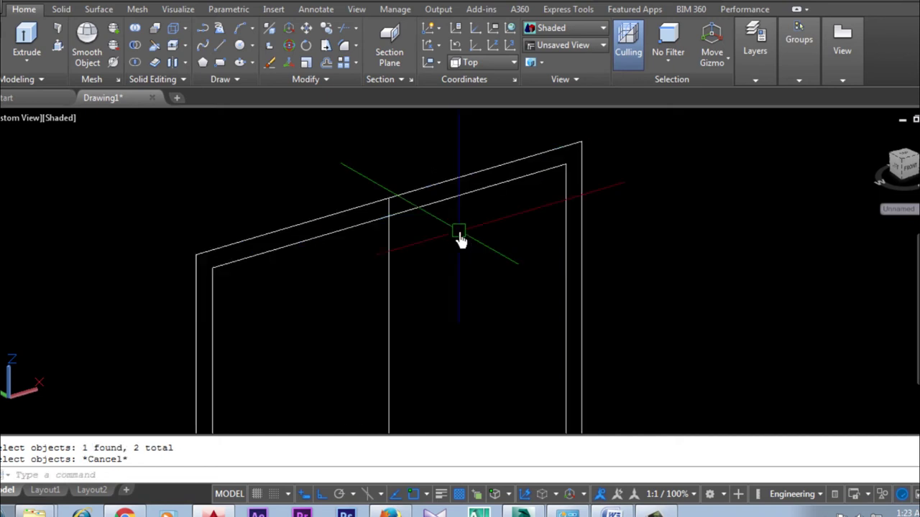
{"action": "type", "text": "TR"}
{"action": "key", "text": "Return"}
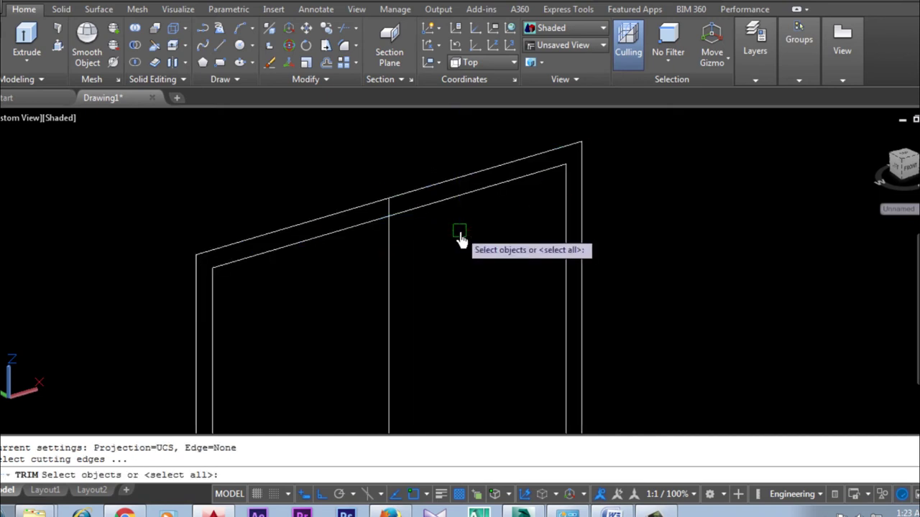
{"action": "key", "text": "Return"}
{"action": "left_click", "coordinate": [428, 209]}
{"action": "scroll", "coordinate": [426, 216], "scroll_direction": "down", "scroll_amount": 3}
{"action": "scroll", "coordinate": [419, 309], "scroll_direction": "up", "scroll_amount": 1}
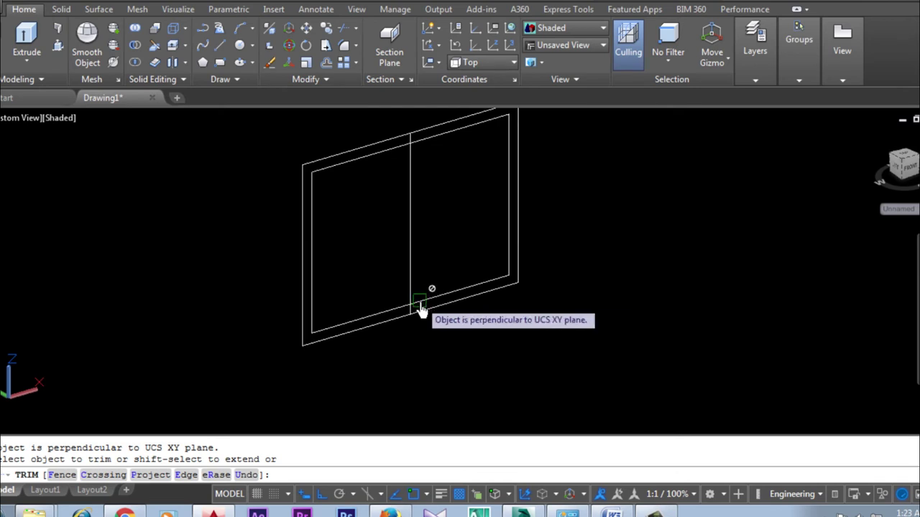
{"action": "scroll", "coordinate": [439, 337], "scroll_direction": "down", "scroll_amount": 1}
{"action": "scroll", "coordinate": [495, 310], "scroll_direction": "up", "scroll_amount": 2}
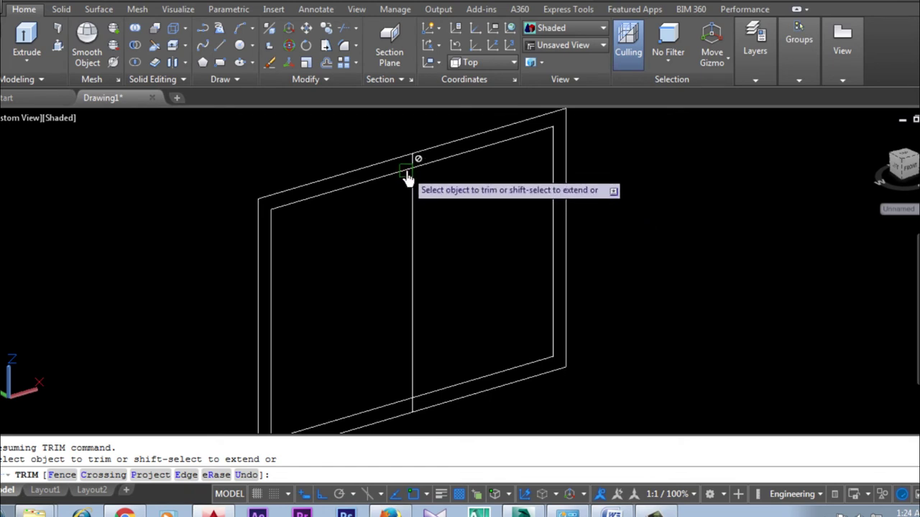
{"action": "scroll", "coordinate": [447, 194], "scroll_direction": "down", "scroll_amount": 2}
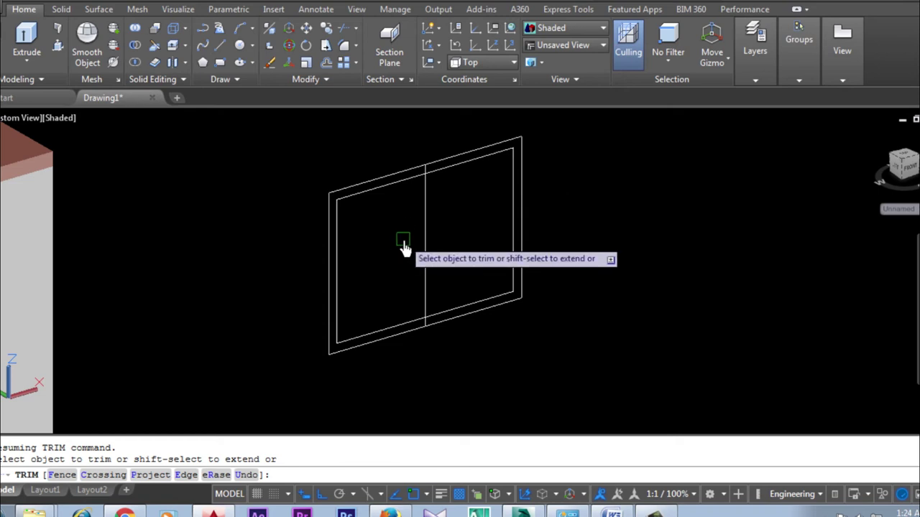
{"action": "key", "text": "Escape"}
{"action": "left_click", "coordinate": [421, 258]}
{"action": "key", "text": "Delete"}
{"action": "type", "text": "RE"}
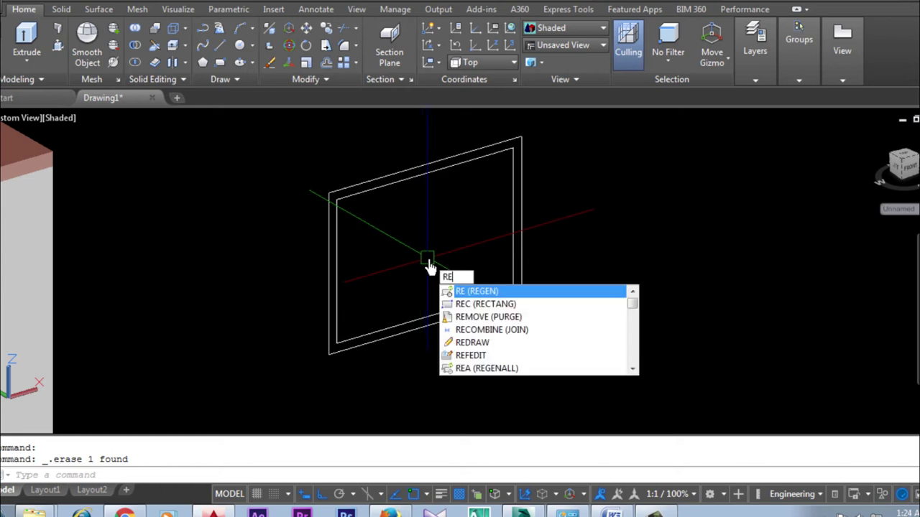
Cancel the misplaced rectangle and set the UCS to Front.
{"action": "left_click", "coordinate": [467, 306]}
{"action": "left_click", "coordinate": [337, 200]}
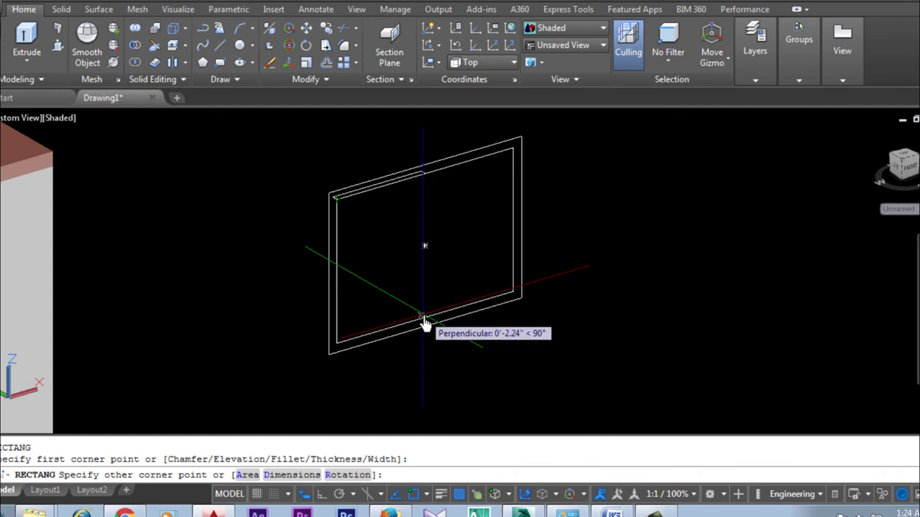
{"action": "key", "text": "Escape"}
{"action": "left_click", "coordinate": [471, 64]}
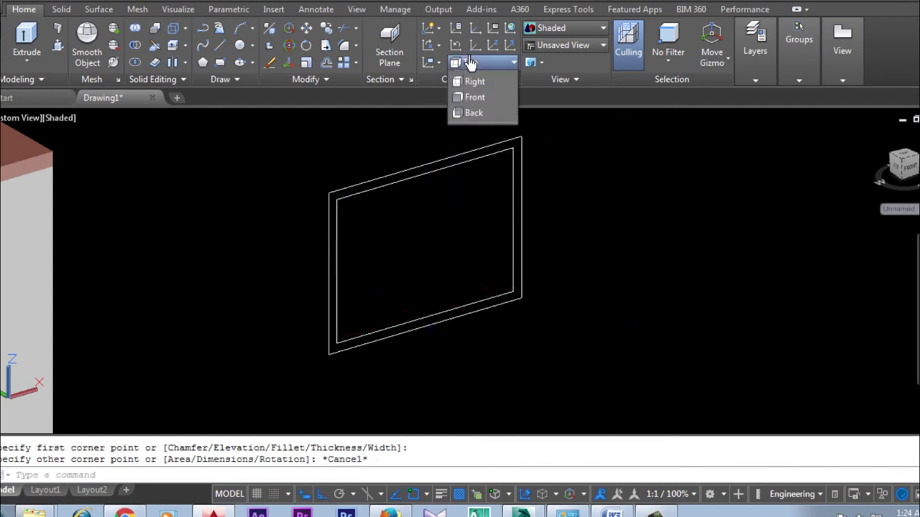
{"action": "left_click", "coordinate": [487, 167]}
{"action": "type", "text": "RE"}
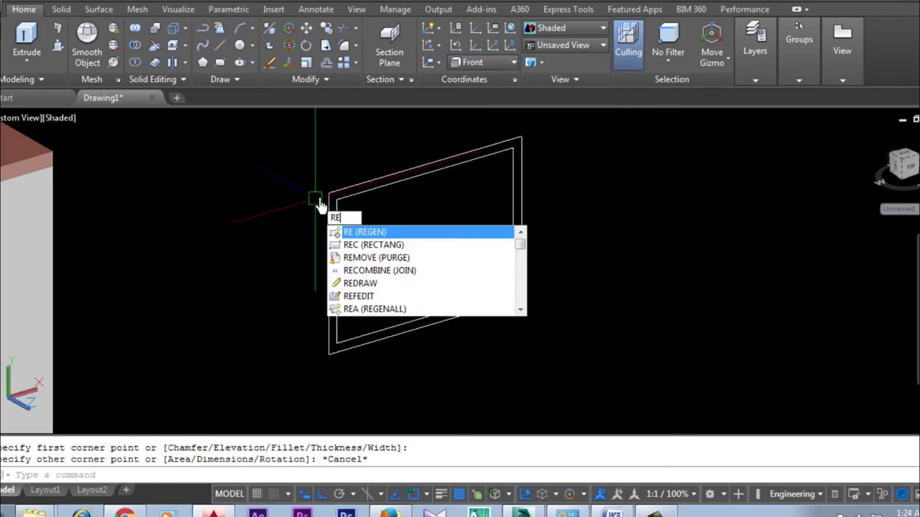
{"action": "key", "text": "Return"}
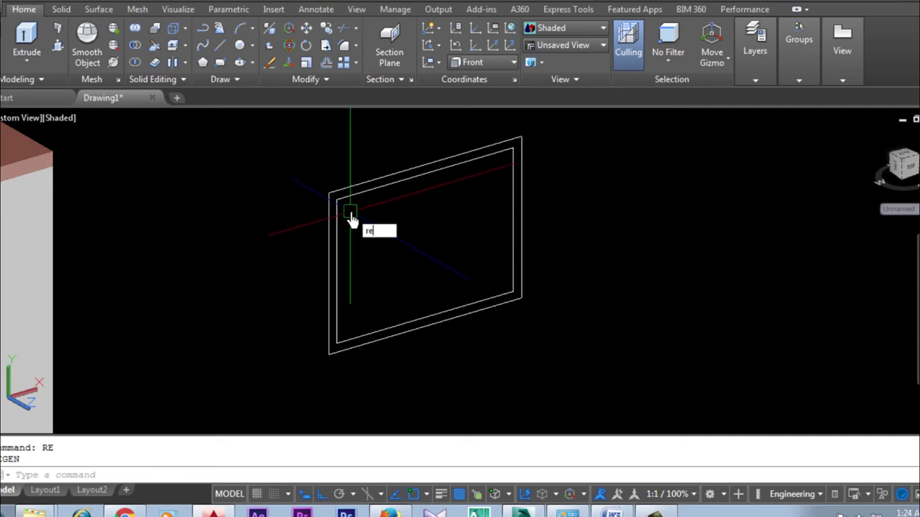
Draw a rectangle from the inner top-left frame corner to the bottom-edge midpoint.
{"action": "left_click", "coordinate": [404, 257]}
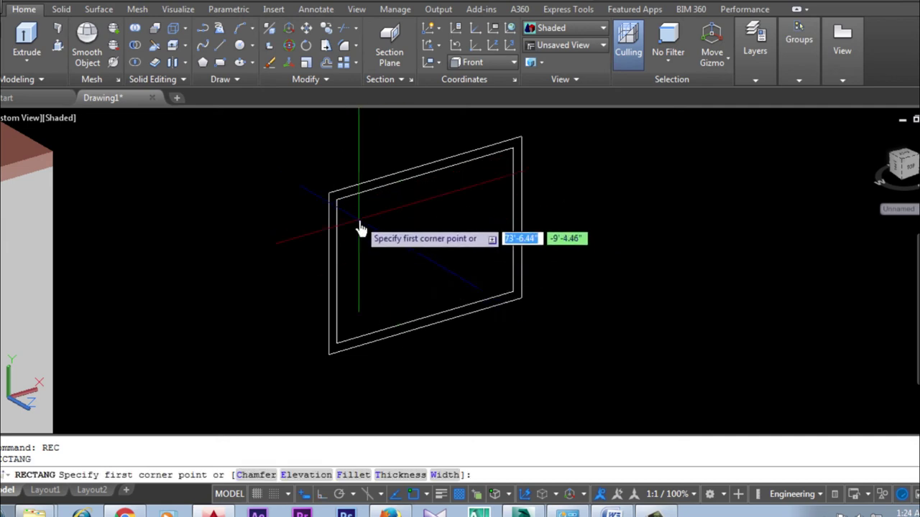
{"action": "scroll", "coordinate": [359, 222], "scroll_direction": "up", "scroll_amount": 2}
{"action": "left_click", "coordinate": [327, 192]}
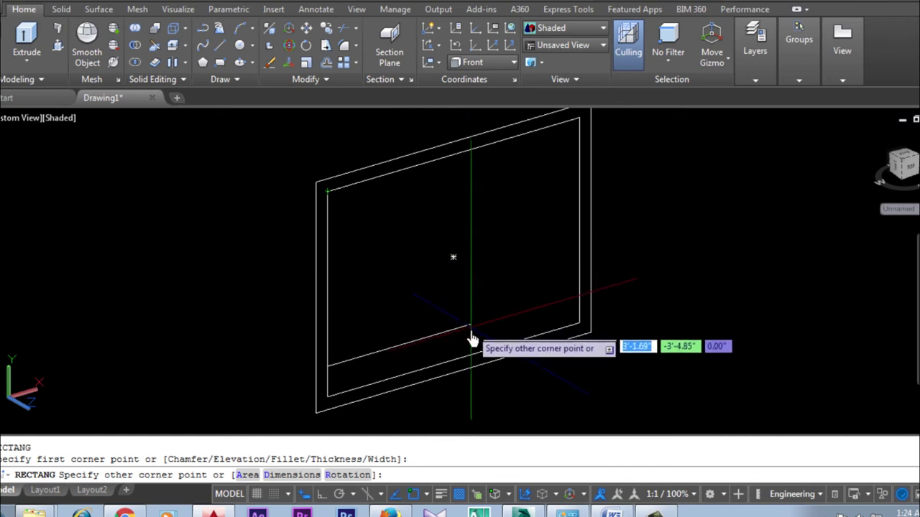
{"action": "left_click", "coordinate": [454, 366]}
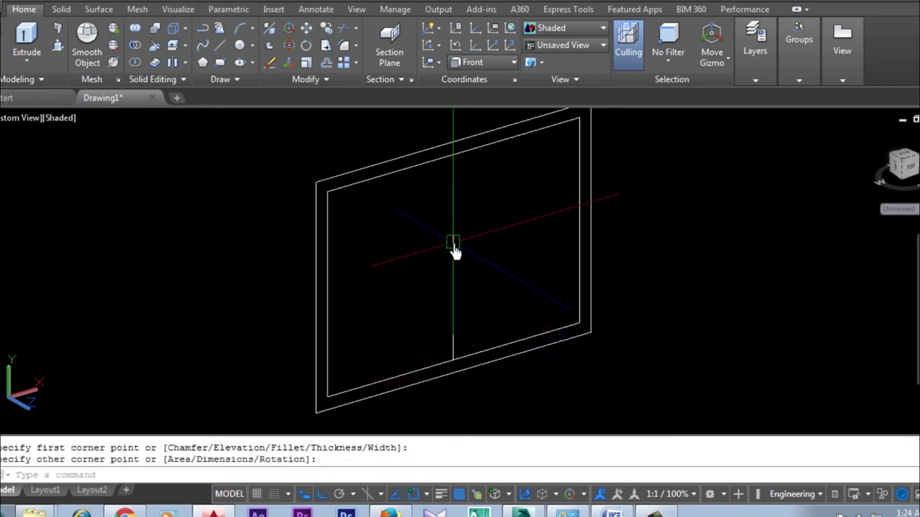
{"action": "middle_click_drag", "start_coordinate": [479, 251], "coordinate": [341, 245]}
{"action": "scroll", "coordinate": [270, 252], "scroll_direction": "down", "scroll_amount": 2}
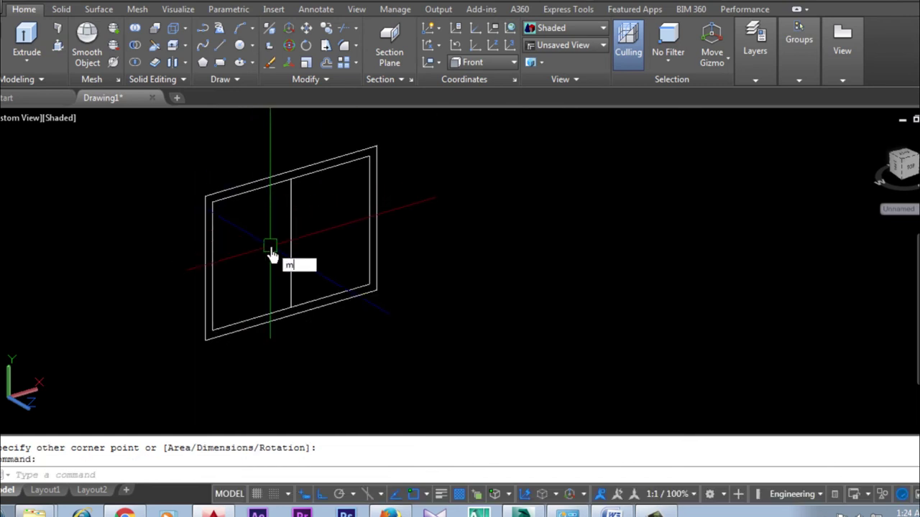
Move the sash rectangle out to the right of the window frame.
{"action": "key", "text": "Return"}
{"action": "left_click", "coordinate": [291, 235]}
{"action": "key", "text": "Return"}
{"action": "left_click", "coordinate": [338, 333]}
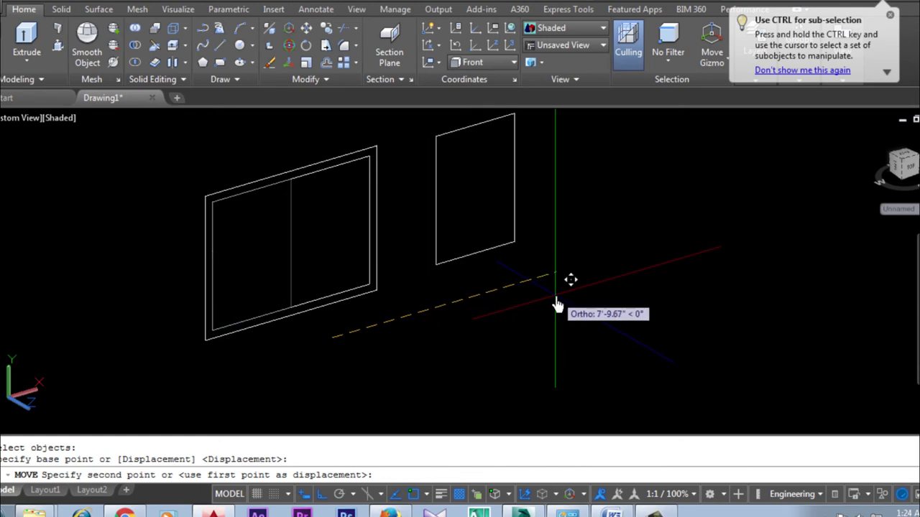
{"action": "left_click", "coordinate": [570, 277]}
{"action": "mouse_move", "coordinate": [570, 222]}
{"action": "middle_mouse_down"}
{"action": "mouse_move", "coordinate": [442, 301]}
{"action": "mouse_move", "coordinate": [424, 275]}
{"action": "middle_mouse_up"}
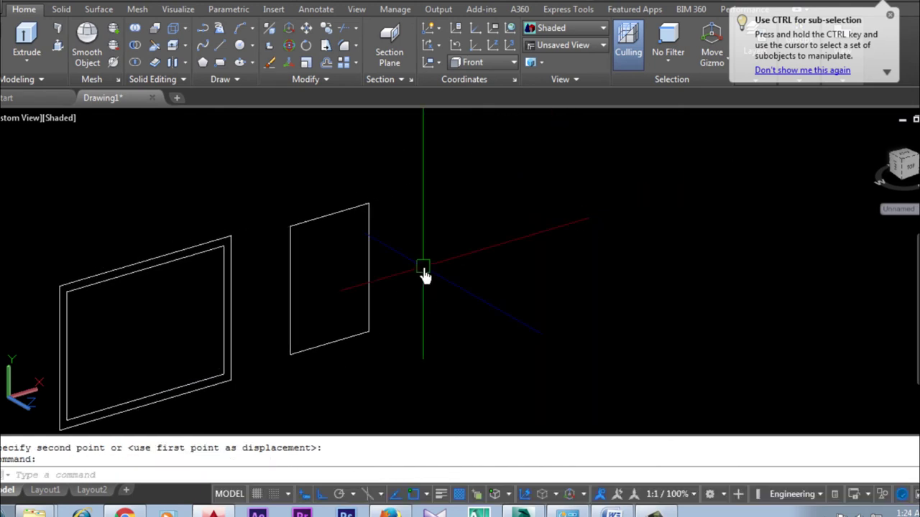
{"action": "type", "text": "o"}
Offset the sash rectangle 2 units inward to form a double-lined sash.
{"action": "key", "text": "Return"}
{"action": "key", "text": "Return"}
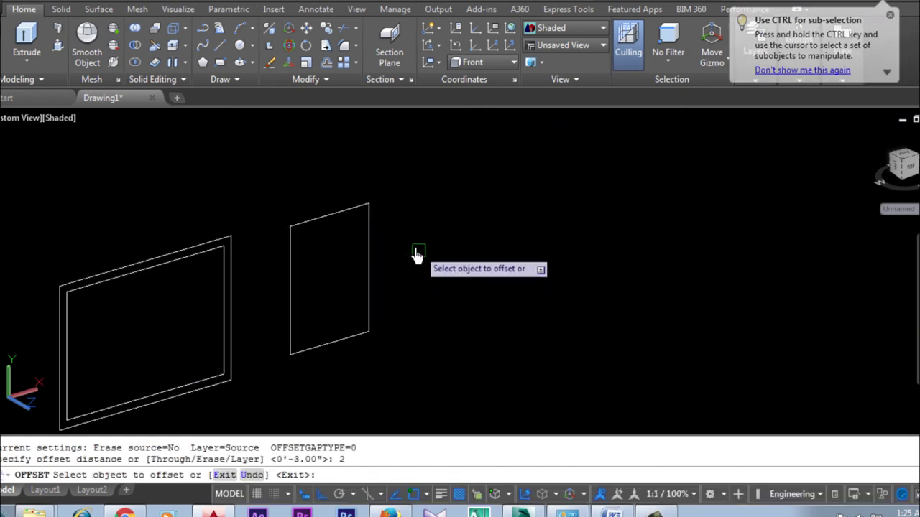
{"action": "left_click", "coordinate": [333, 218]}
{"action": "left_click", "coordinate": [345, 285]}
{"action": "right_click", "coordinate": [483, 239]}
{"action": "left_click", "coordinate": [503, 241]}
{"action": "middle_click_drag", "start_coordinate": [455, 287], "coordinate": [572, 269]}
{"action": "scroll", "coordinate": [571, 269], "scroll_direction": "down", "scroll_amount": 2}
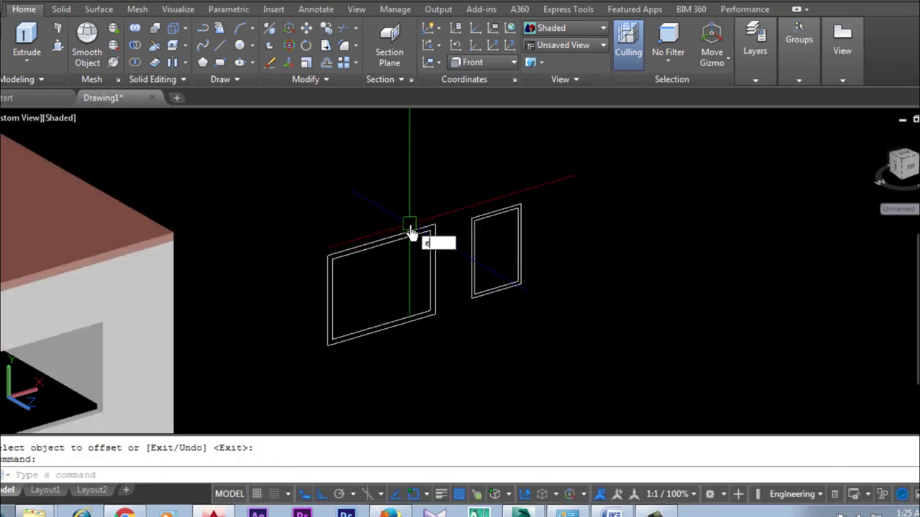
{"action": "type", "text": "x"}
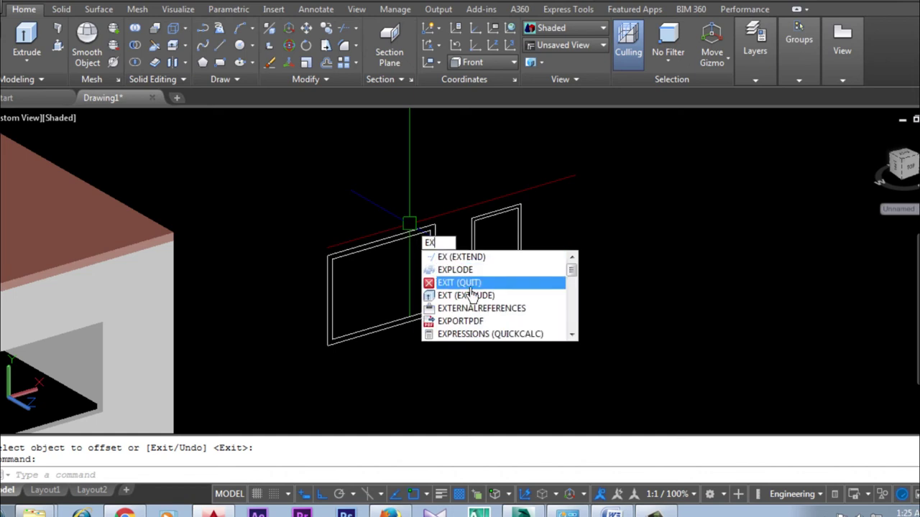
{"action": "left_click", "coordinate": [465, 296]}
{"action": "left_click", "coordinate": [377, 250]}
{"action": "left_click", "coordinate": [388, 213]}
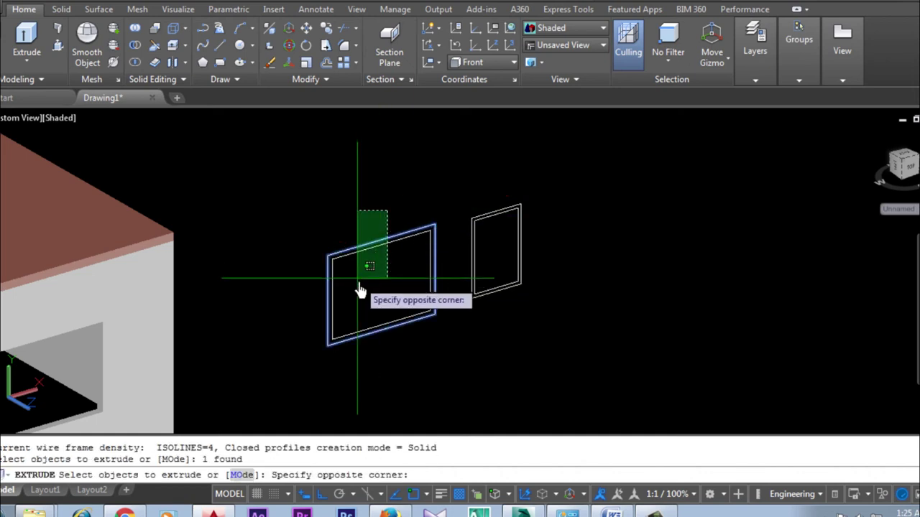
{"action": "left_click", "coordinate": [358, 274]}
{"action": "key", "text": "Return"}
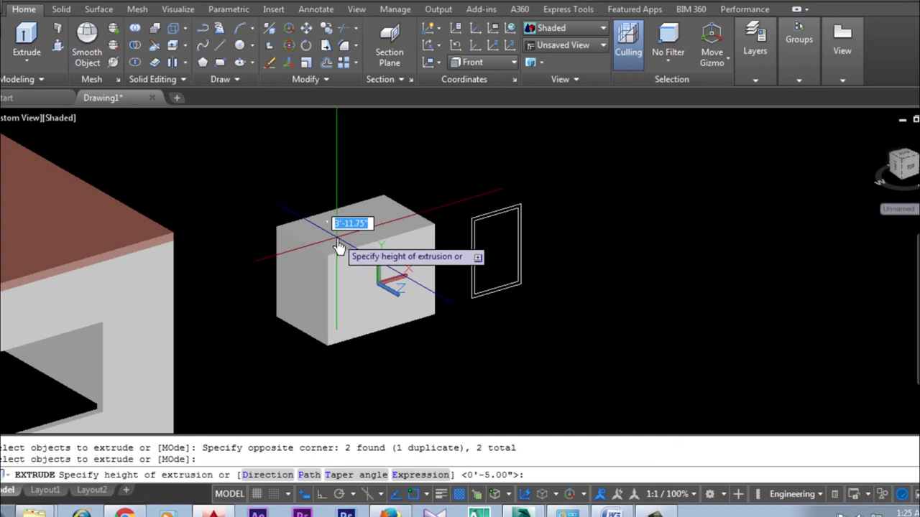
{"action": "scroll", "coordinate": [334, 246], "scroll_direction": "up", "scroll_amount": 3}
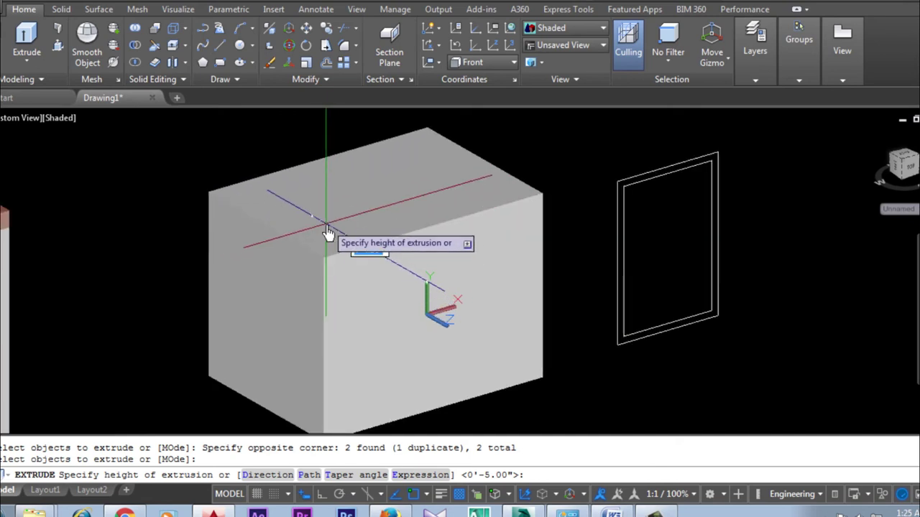
{"action": "key", "text": "Escape"}
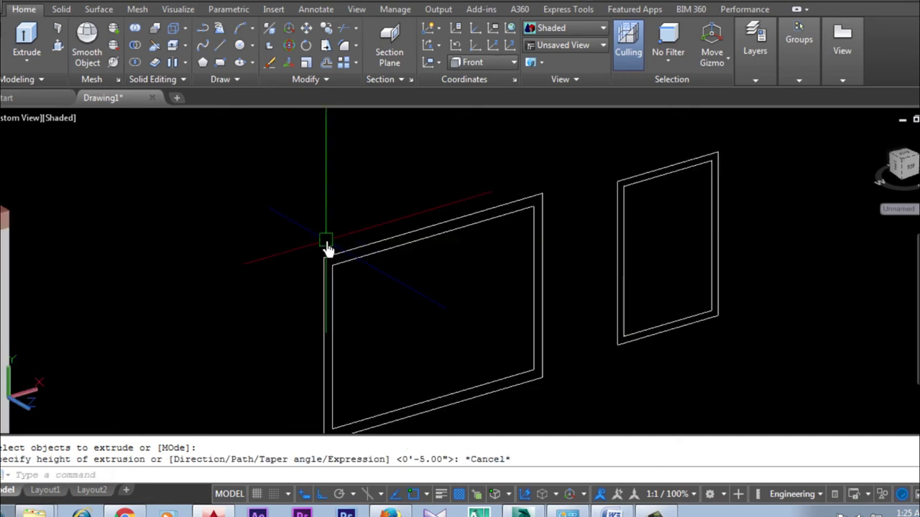
{"action": "type", "text": "PS"}
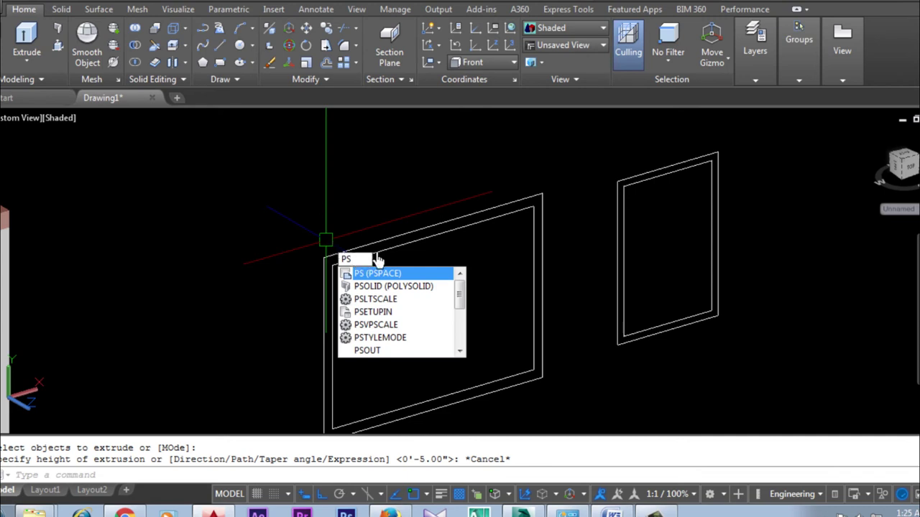
{"action": "key", "text": "Escape"}
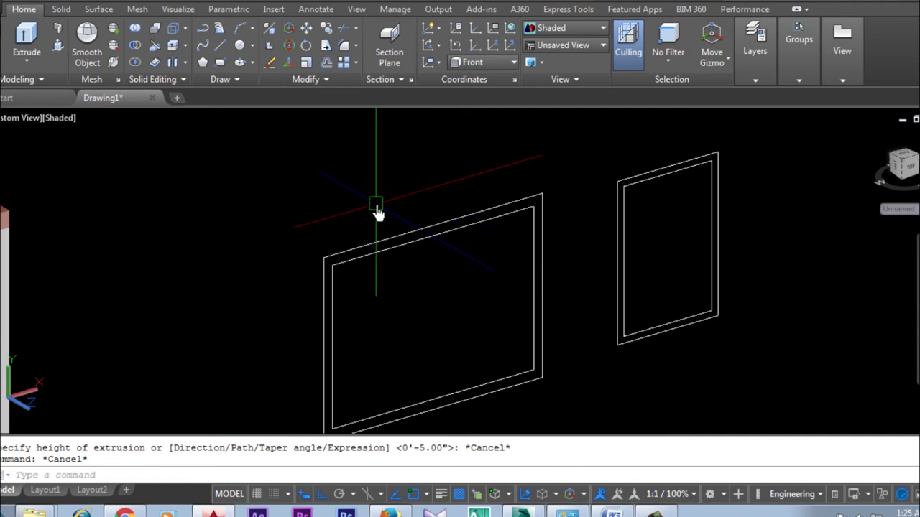
{"action": "type", "text": "PRa"}
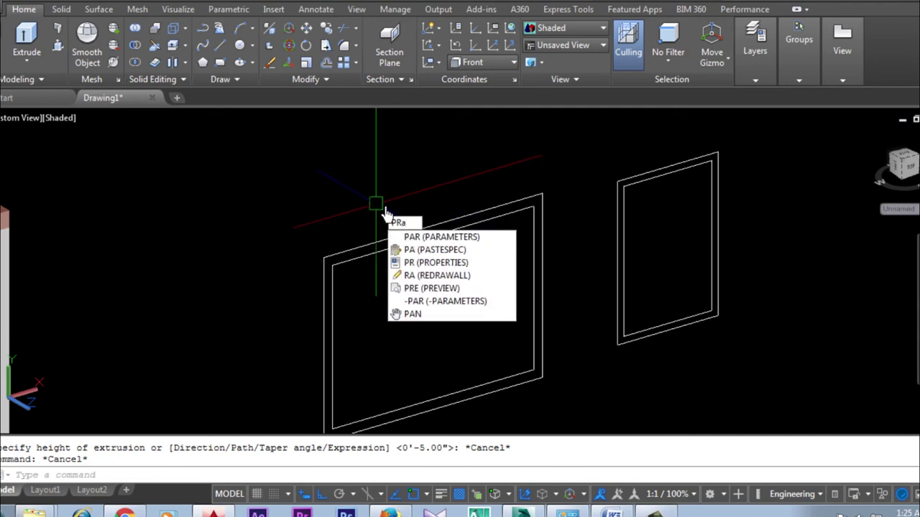
{"action": "type", "text": "s"}
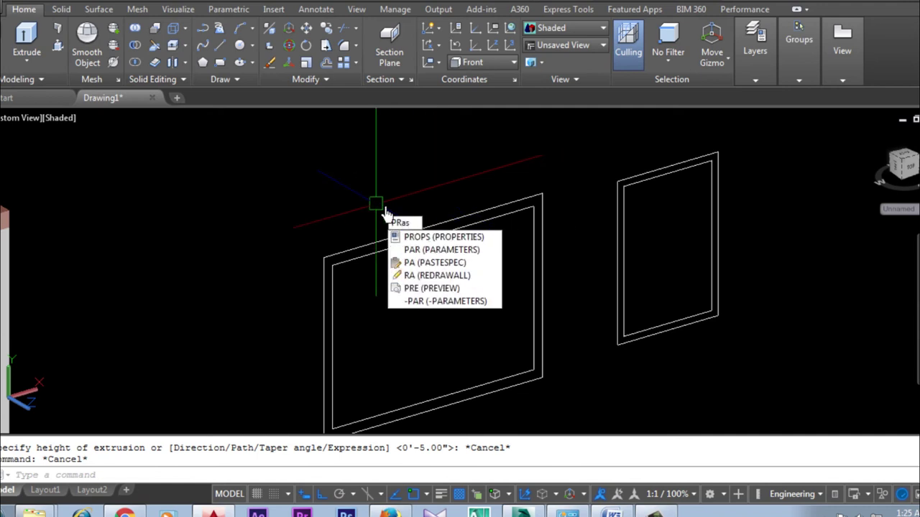
{"action": "key", "text": "Escape"}
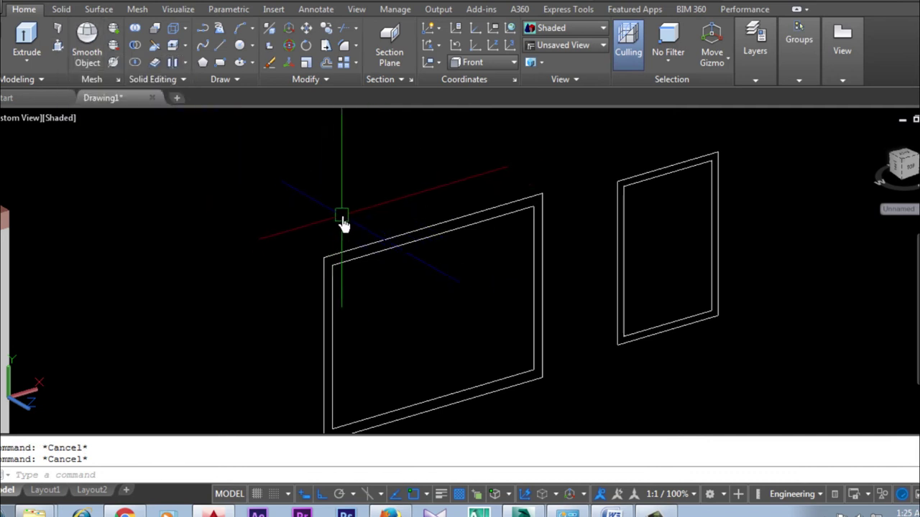
{"action": "type", "text": "PRE"}
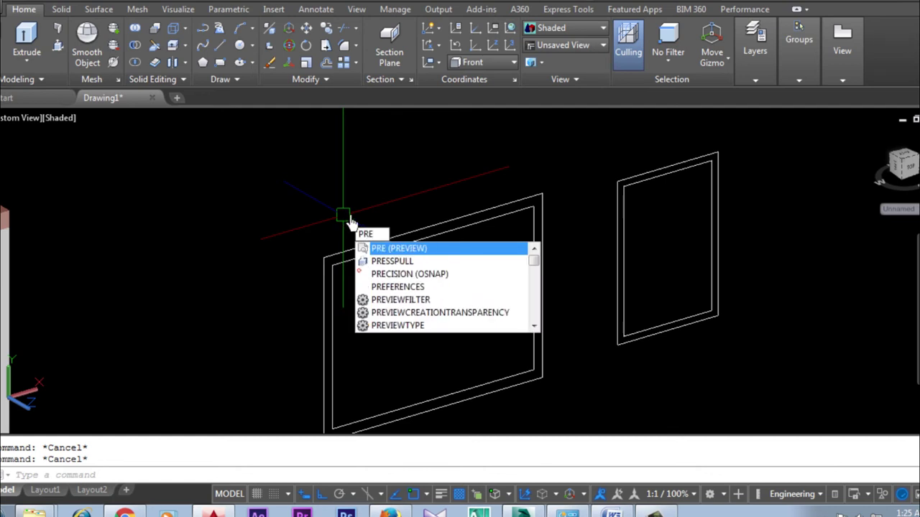
{"action": "left_click", "coordinate": [412, 261]}
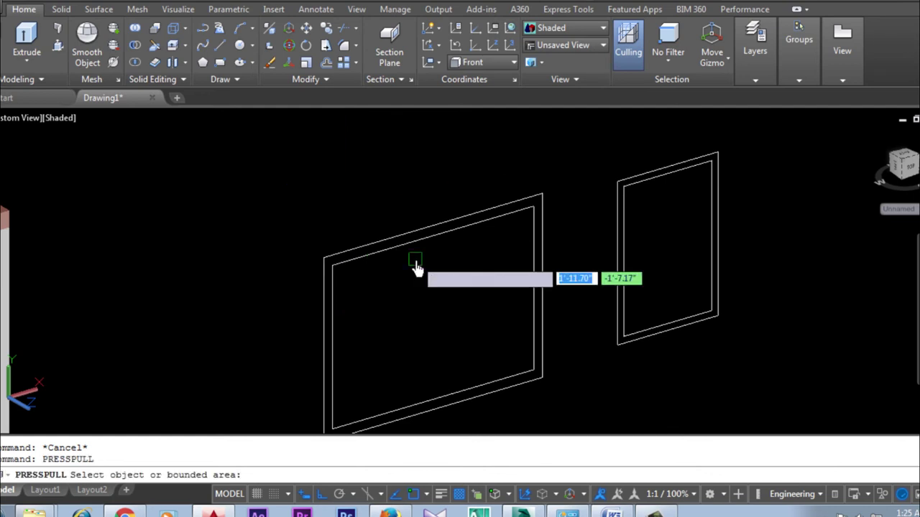
{"action": "scroll", "coordinate": [429, 242], "scroll_direction": "up", "scroll_amount": 1}
{"action": "scroll", "coordinate": [424, 243], "scroll_direction": "up", "scroll_amount": 1}
{"action": "scroll", "coordinate": [420, 245], "scroll_direction": "up", "scroll_amount": 1}
{"action": "scroll", "coordinate": [422, 222], "scroll_direction": "up", "scroll_amount": 1}
{"action": "scroll", "coordinate": [379, 263], "scroll_direction": "down", "scroll_amount": 4}
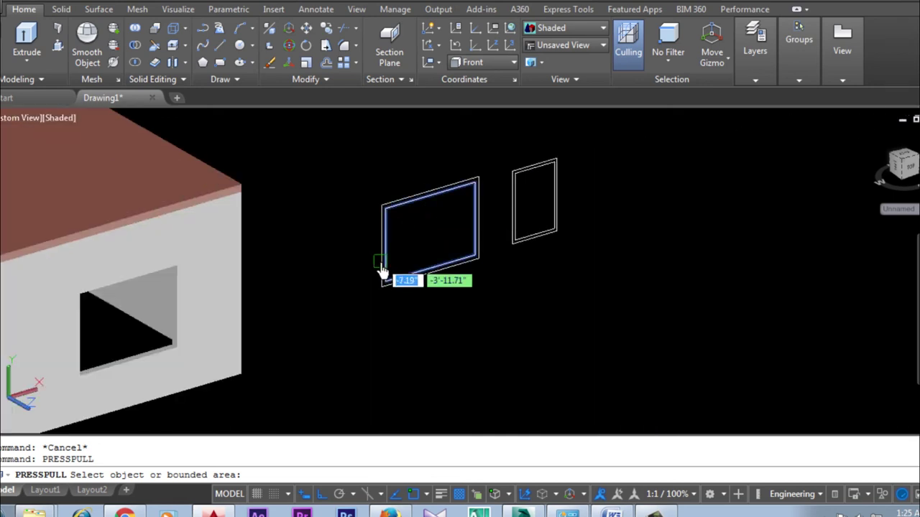
{"action": "scroll", "coordinate": [379, 272], "scroll_direction": "up", "scroll_amount": 2}
{"action": "scroll", "coordinate": [392, 265], "scroll_direction": "up", "scroll_amount": 3}
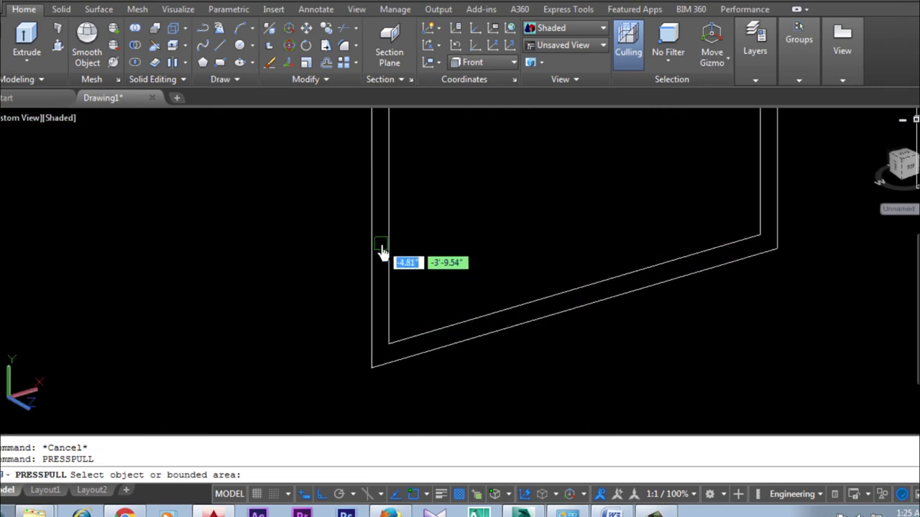
{"action": "scroll", "coordinate": [386, 249], "scroll_direction": "down", "scroll_amount": 3}
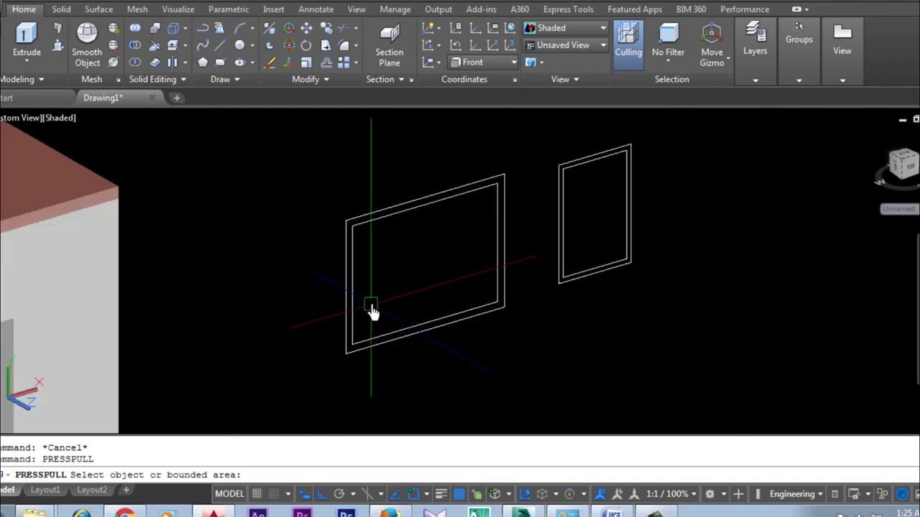
{"action": "key", "text": "Return"}
{"action": "type", "text": "E"}
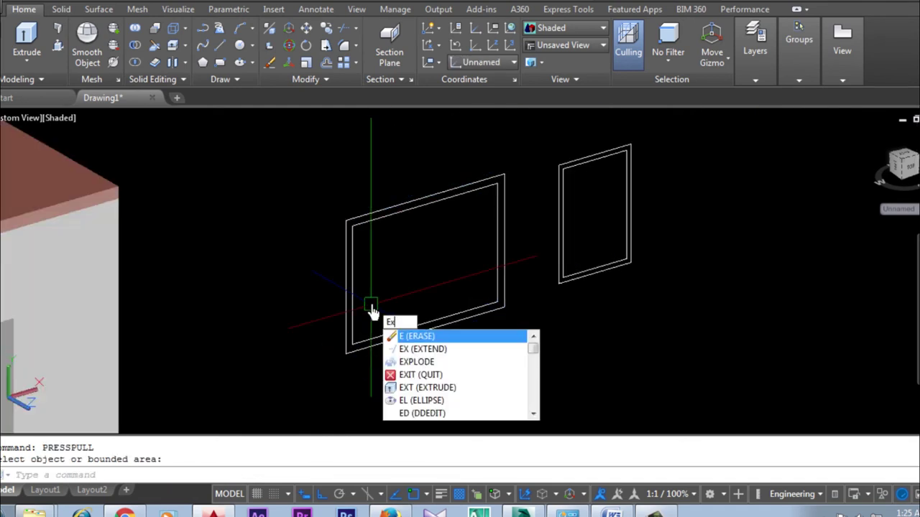
Extrude both rectangles of the larger window outline 4 units deep.
{"action": "type", "text": "x"}
{"action": "left_click", "coordinate": [420, 379]}
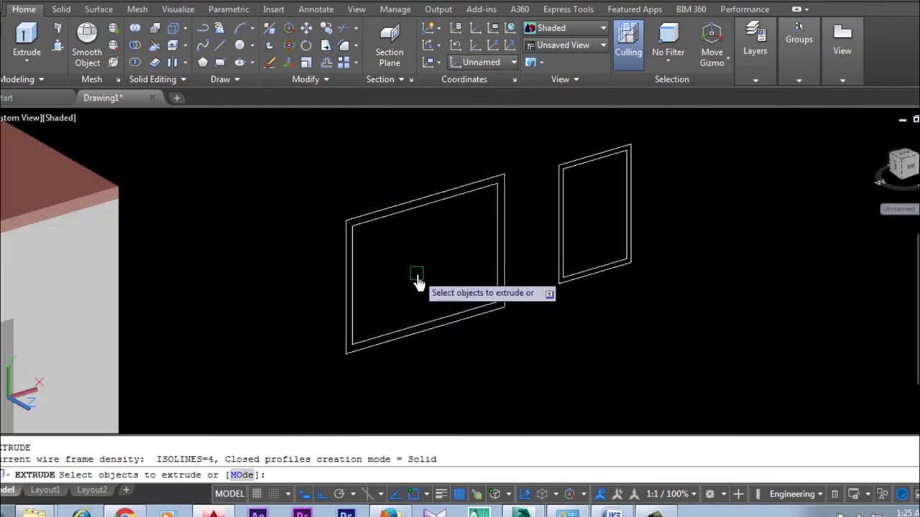
{"action": "left_click", "coordinate": [416, 278]}
{"action": "left_click", "coordinate": [268, 339]}
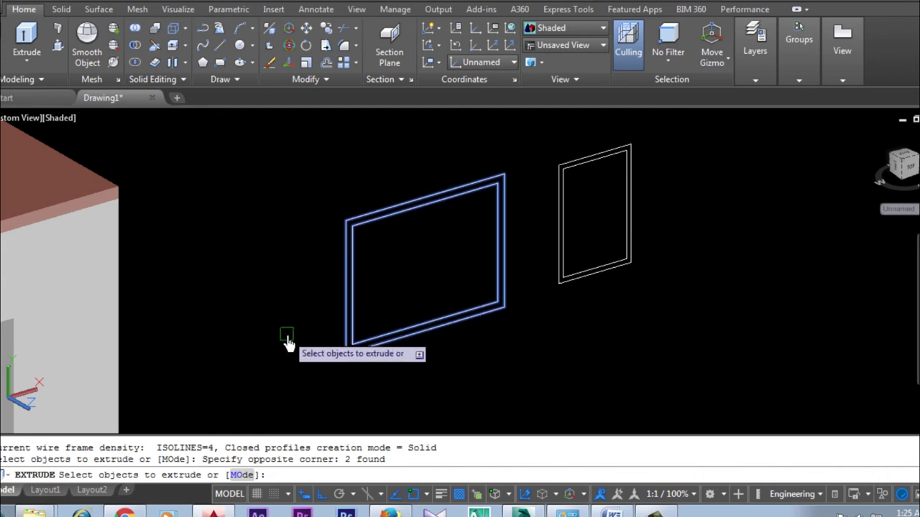
{"action": "left_click", "coordinate": [593, 217]}
{"action": "left_click", "coordinate": [644, 250]}
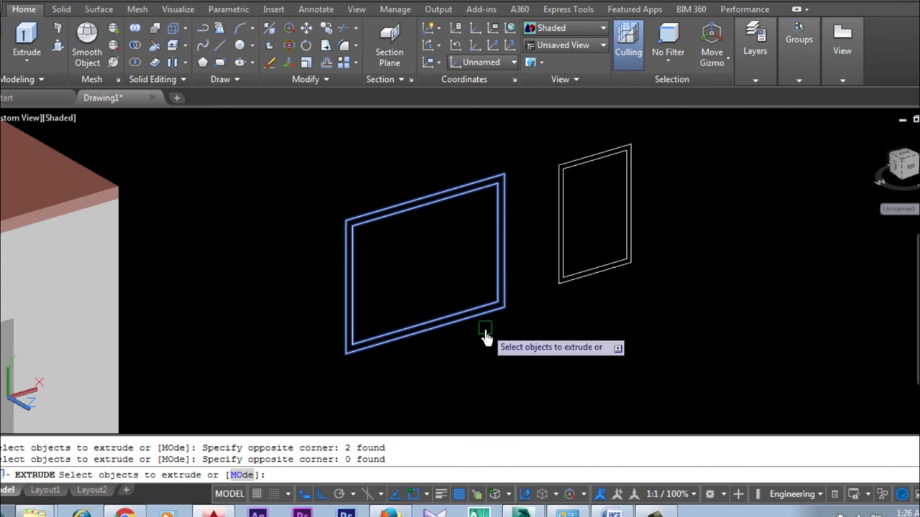
{"action": "key", "text": "Return"}
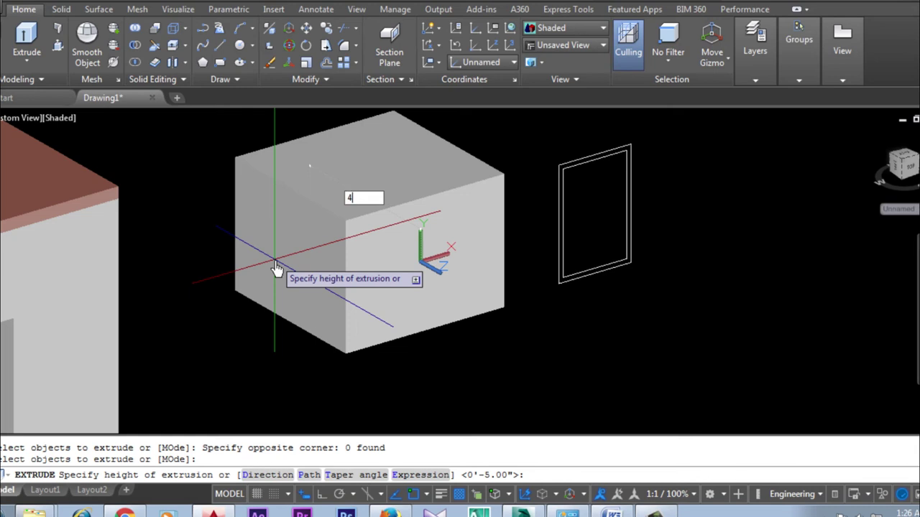
{"action": "key", "text": "Return"}
{"action": "scroll", "coordinate": [359, 252], "scroll_direction": "up", "scroll_amount": 2}
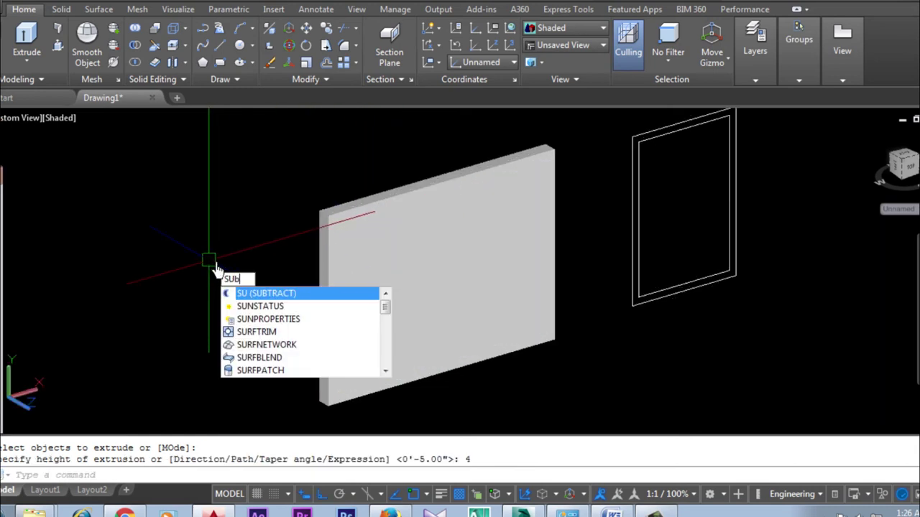
Subtract the inner box from the larger outer window slab, leaving a hollow frame.
{"action": "type", "text": "b"}
{"action": "left_click", "coordinate": [265, 295]}
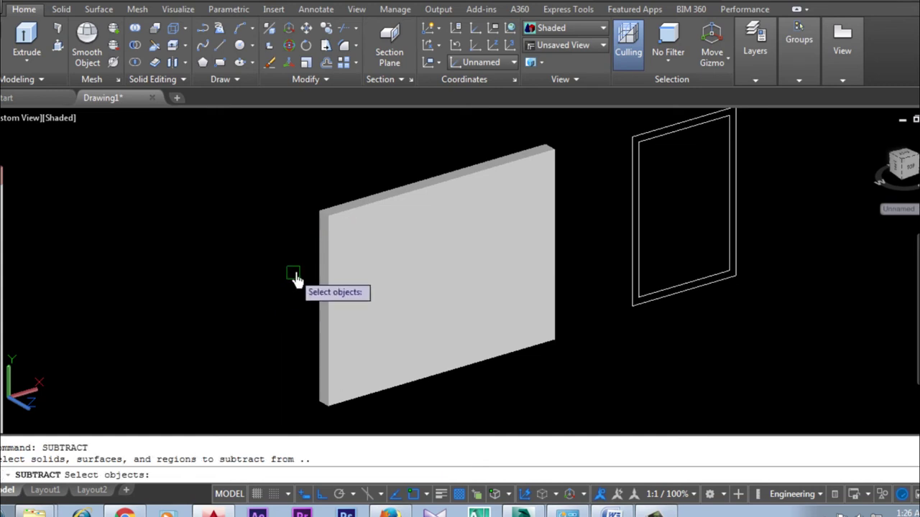
{"action": "left_click", "coordinate": [321, 222]}
{"action": "key", "text": "Return"}
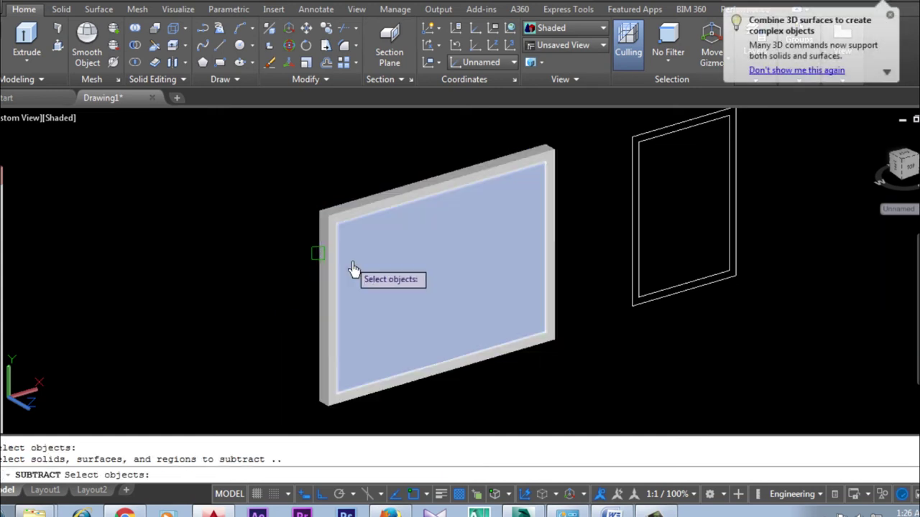
{"action": "left_click", "coordinate": [424, 267]}
{"action": "key", "text": "Return"}
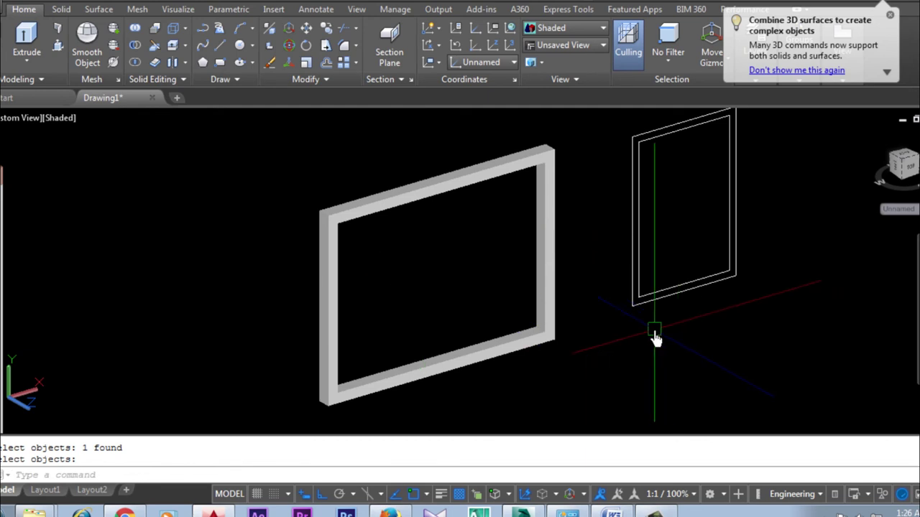
{"action": "key", "text": "Return"}
Extrude both rectangles of the smaller window outline to a height of 2.
{"action": "middle_click_drag", "start_coordinate": [651, 338], "coordinate": [483, 382]}
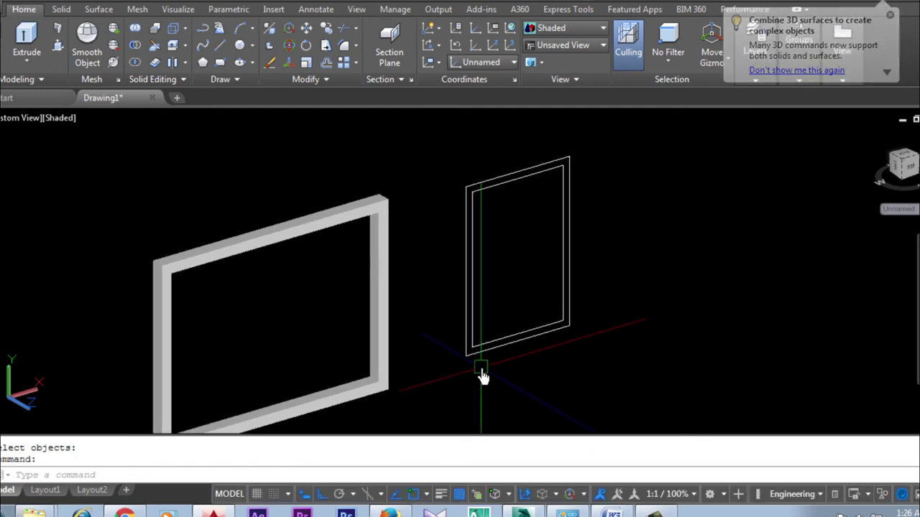
{"action": "type", "text": "E"}
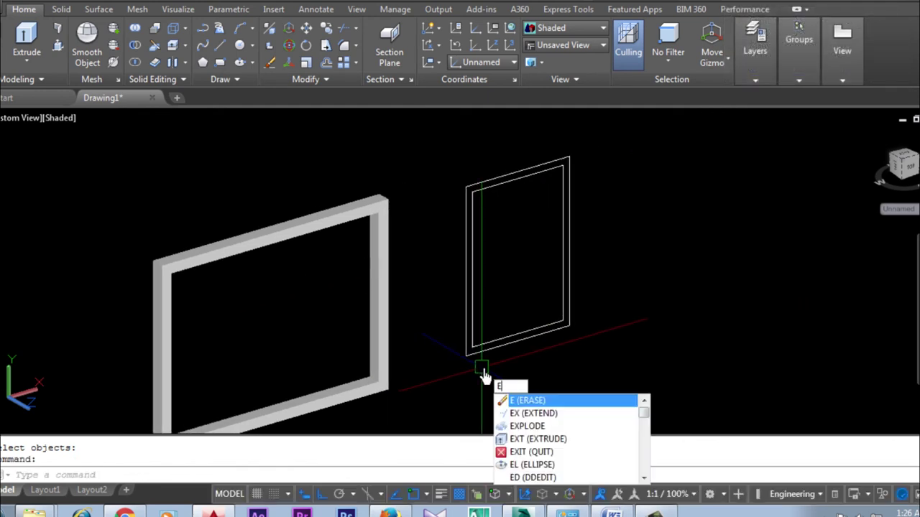
{"action": "type", "text": "x"}
{"action": "left_click", "coordinate": [543, 429]}
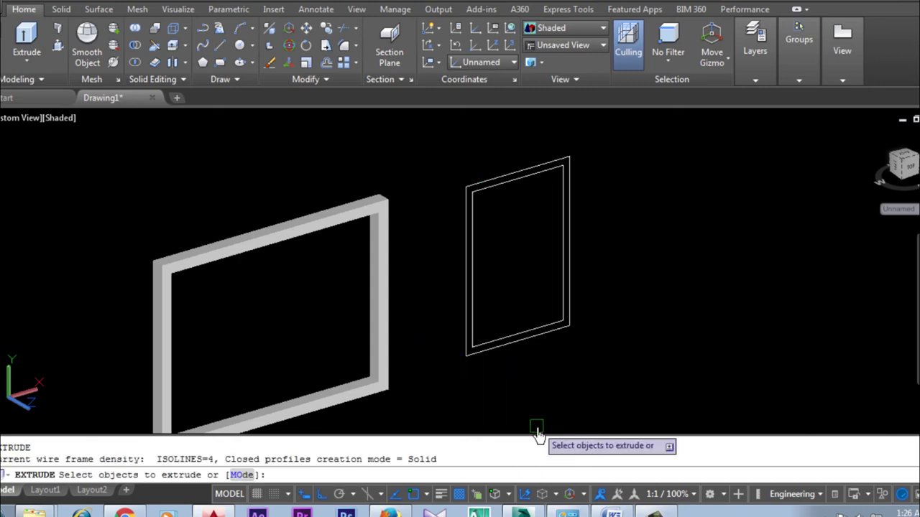
{"action": "left_click", "coordinate": [523, 314]}
{"action": "left_click", "coordinate": [477, 390]}
{"action": "key", "text": "Return"}
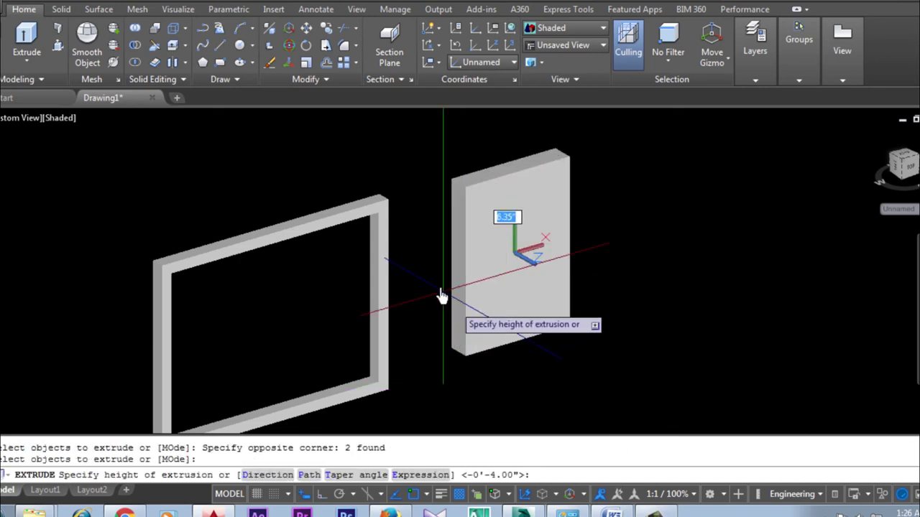
{"action": "key", "text": "Return"}
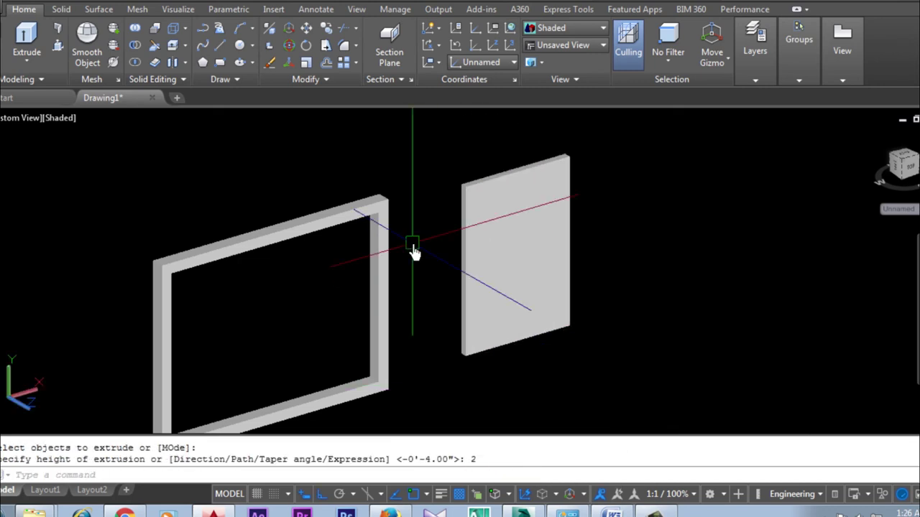
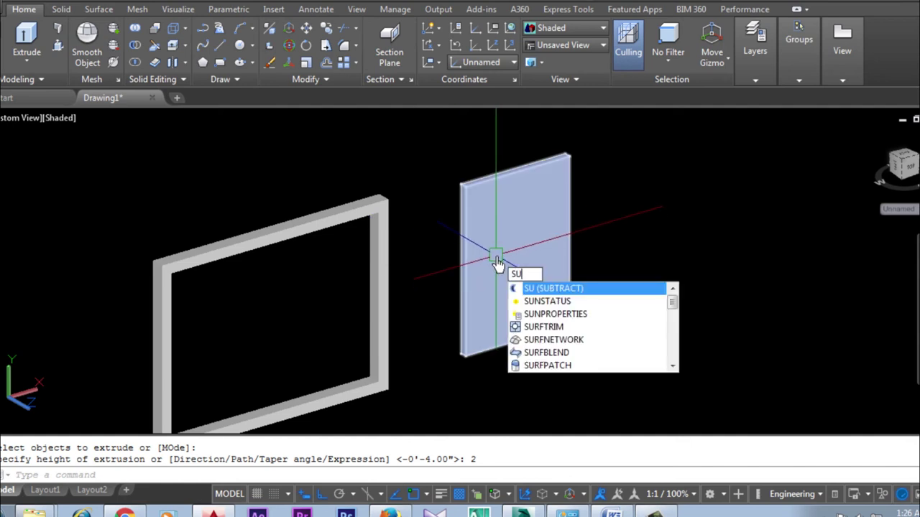
Make a first SUBTRACT attempt, removing the panel from the slab.
{"action": "left_click", "coordinate": [549, 289]}
{"action": "left_click", "coordinate": [473, 193]}
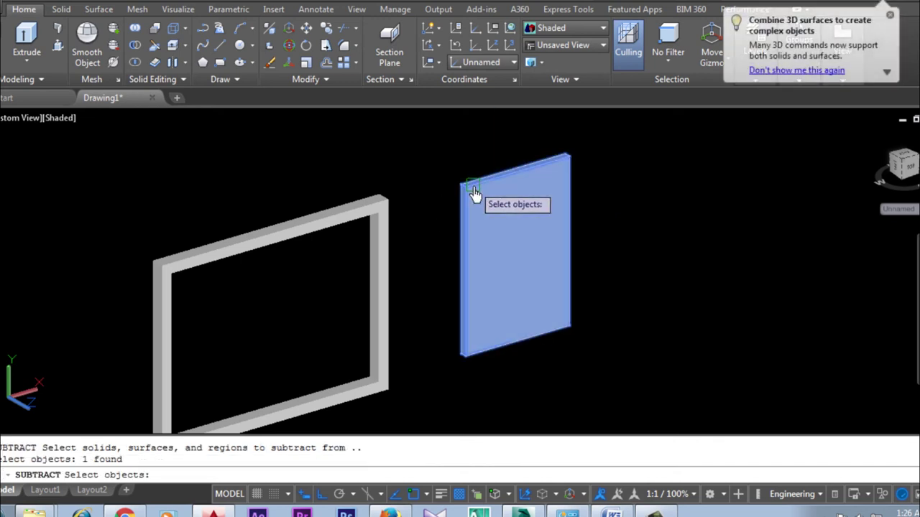
{"action": "key", "text": "Return"}
{"action": "left_click", "coordinate": [511, 234]}
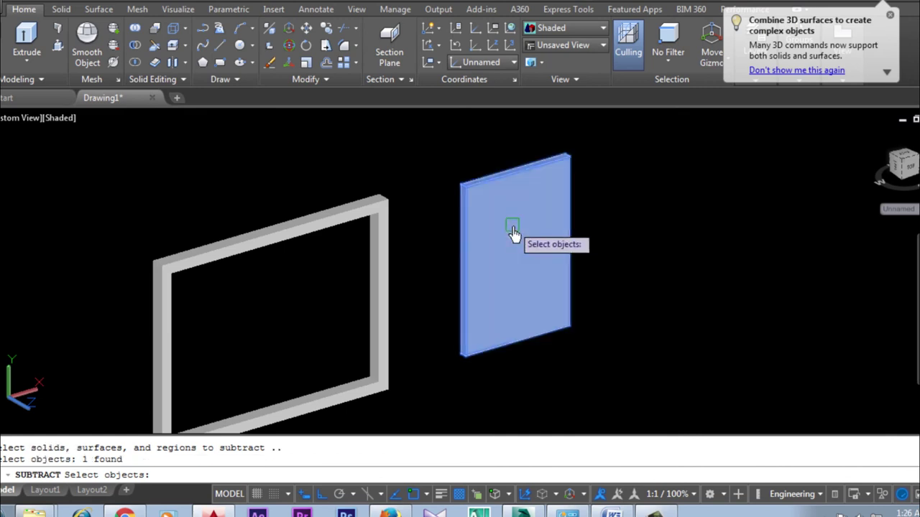
{"action": "key", "text": "Return"}
{"action": "scroll", "coordinate": [486, 200], "scroll_direction": "up", "scroll_amount": 2}
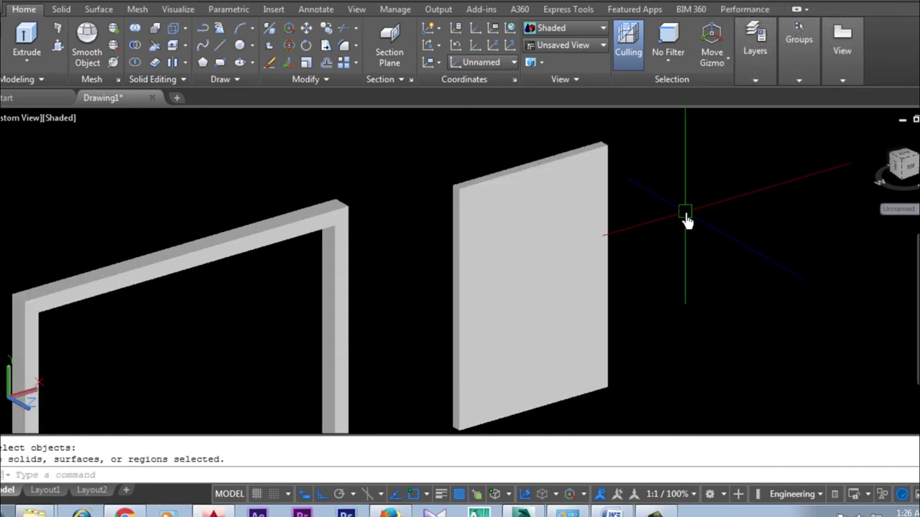
Redo SUBTRACT, cutting the inner panel from the outer slab to leave an open frame.
{"action": "type", "text": "SUb"}
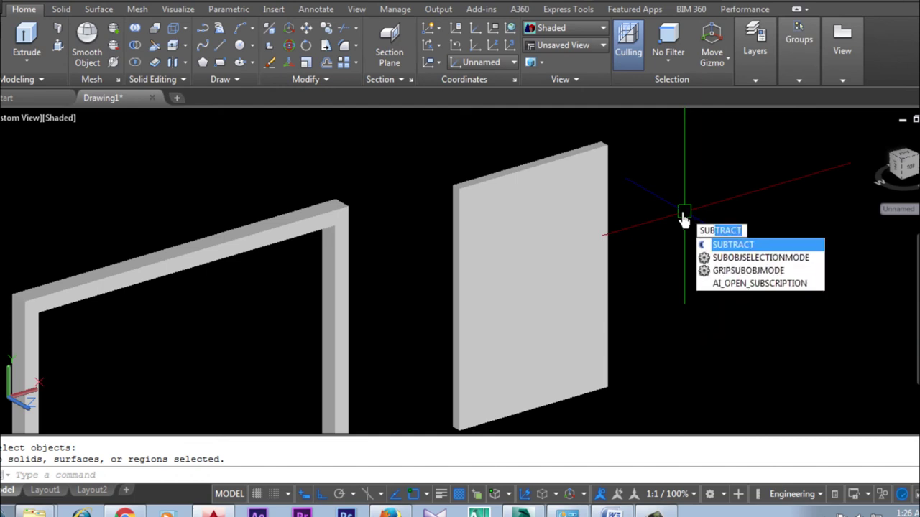
{"action": "left_click", "coordinate": [731, 245]}
{"action": "left_click", "coordinate": [464, 202]}
{"action": "key", "text": "Return"}
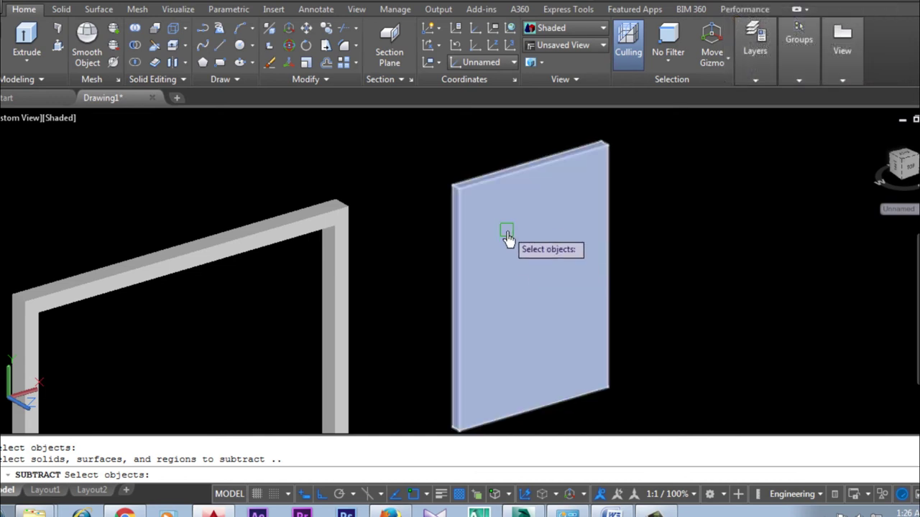
{"action": "left_click", "coordinate": [526, 191]}
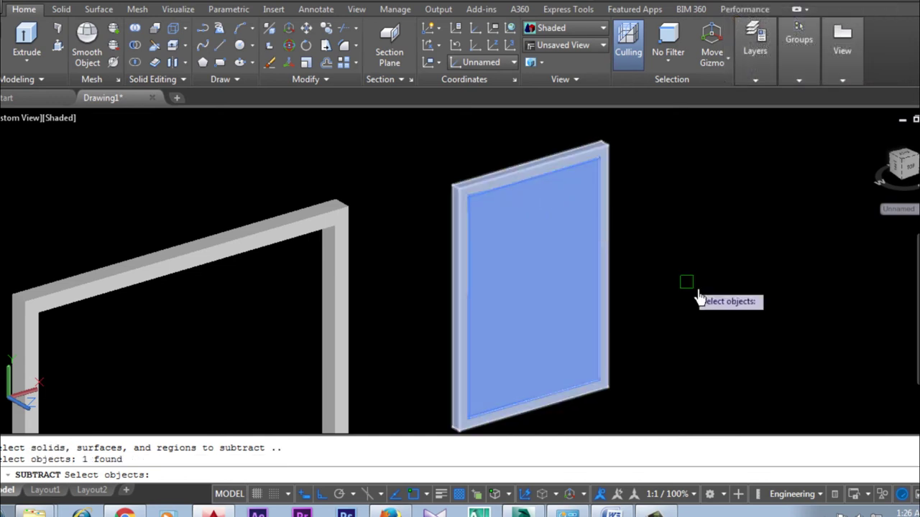
{"action": "key", "text": "Return"}
{"action": "scroll", "coordinate": [714, 291], "scroll_direction": "down", "scroll_amount": 2}
{"action": "mouse_move", "coordinate": [669, 312]}
{"action": "middle_mouse_down", "text": "shift"}
{"action": "mouse_move", "coordinate": [486, 374]}
{"action": "mouse_move", "coordinate": [434, 258]}
{"action": "mouse_move", "coordinate": [532, 240]}
{"action": "middle_mouse_up", "text": "shift"}
{"action": "scroll", "coordinate": [534, 248], "scroll_direction": "up", "scroll_amount": 2}
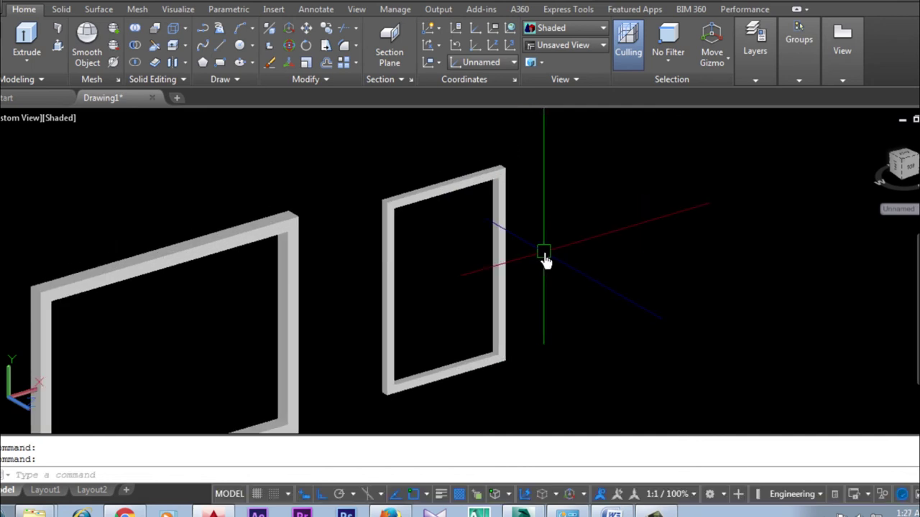
Draw a rectangle corner to corner across the smaller frame's inner opening.
{"action": "type", "text": "REc"}
{"action": "key", "text": "Return"}
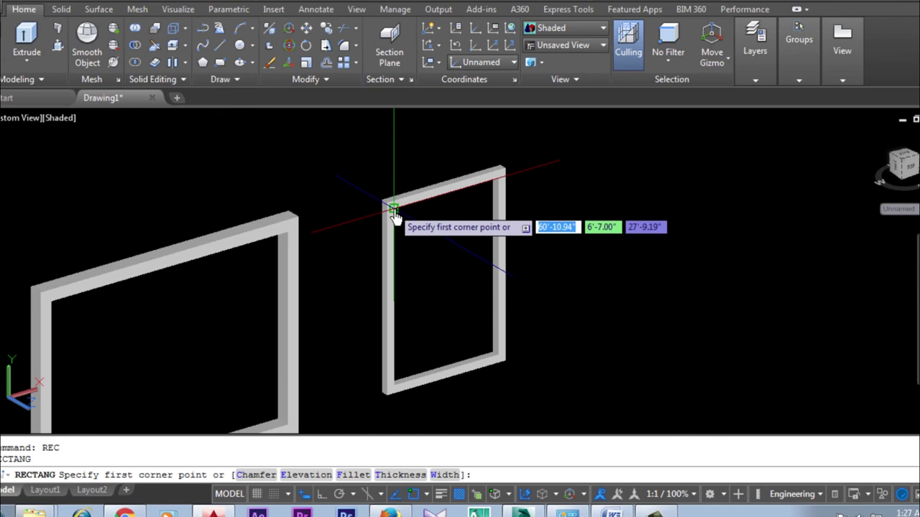
{"action": "left_click", "coordinate": [392, 207]}
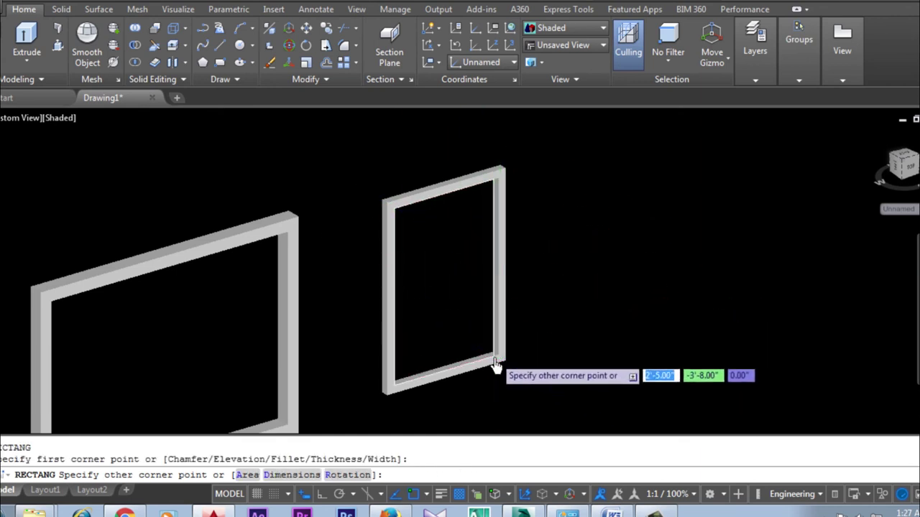
{"action": "scroll", "coordinate": [497, 363], "scroll_direction": "up", "scroll_amount": 2}
{"action": "left_click", "coordinate": [500, 361]}
{"action": "type", "text": "Ex"}
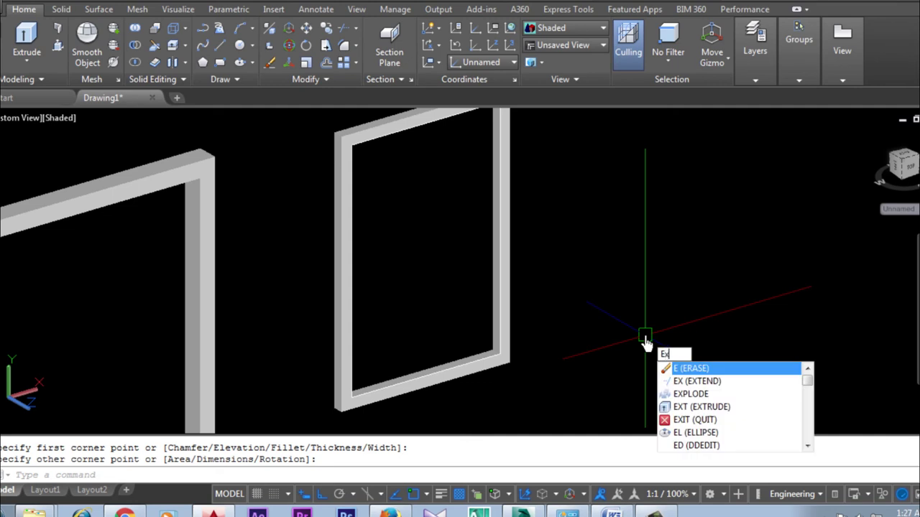
Extrude the rectangle to a height of .1 to form a thin pane.
{"action": "type", "text": "t"}
{"action": "key", "text": "Return"}
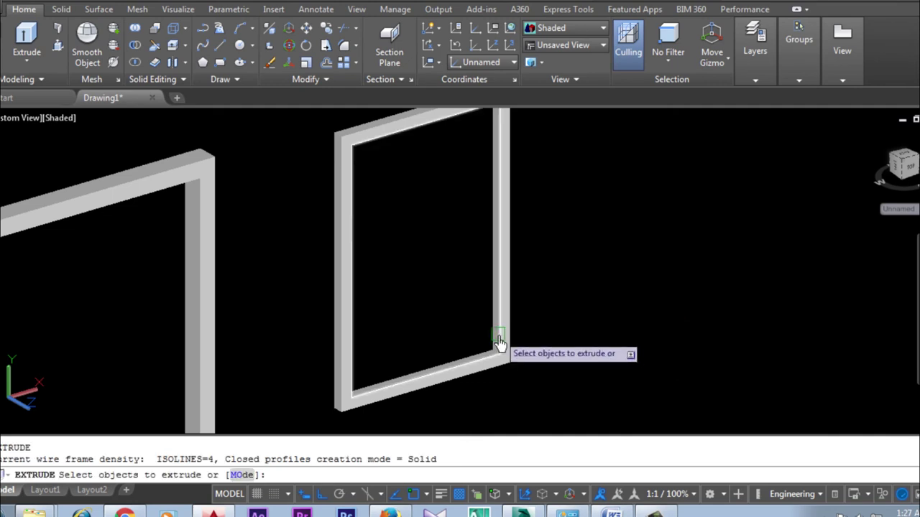
{"action": "left_click", "coordinate": [499, 335]}
{"action": "key", "text": "Return"}
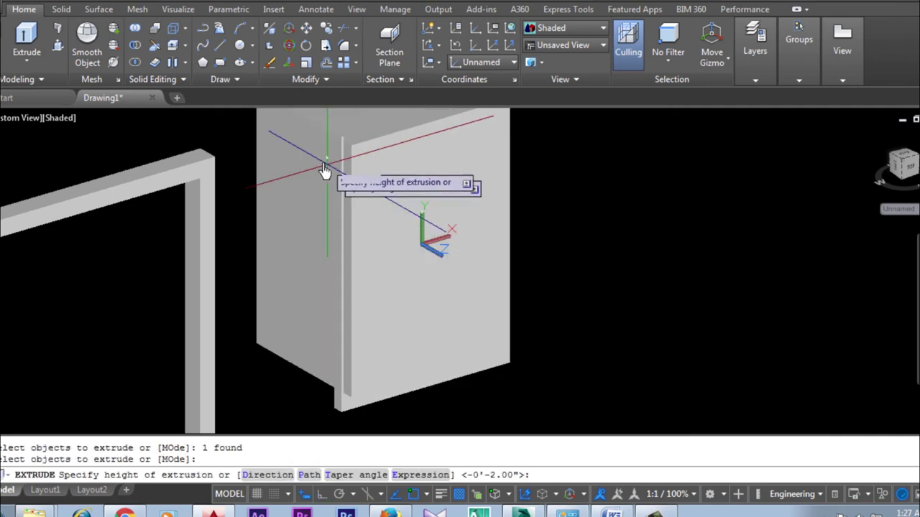
{"action": "type", "text": ".1"}
{"action": "key", "text": "Return"}
{"action": "left_click", "coordinate": [400, 318]}
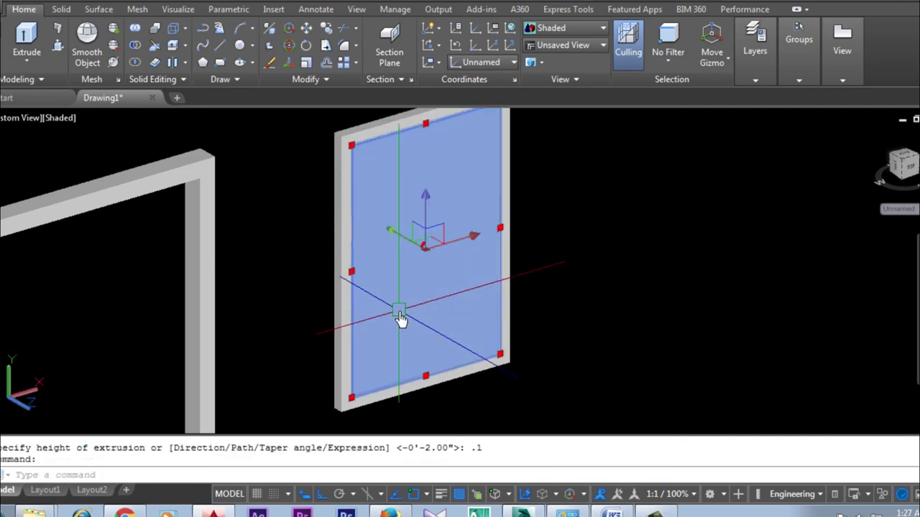
Move the pane 1 unit along the gizmo axis.
{"action": "left_click", "coordinate": [400, 243]}
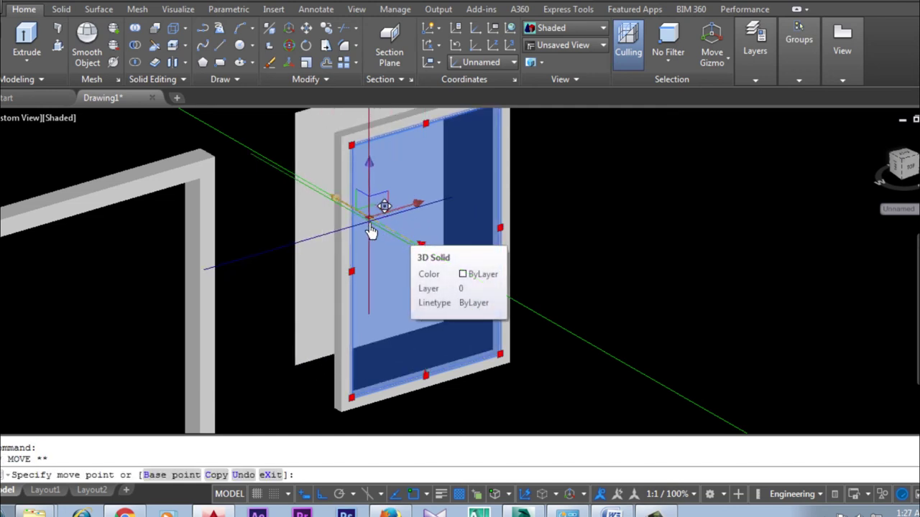
{"action": "type", "text": "1"}
{"action": "key", "text": "Return"}
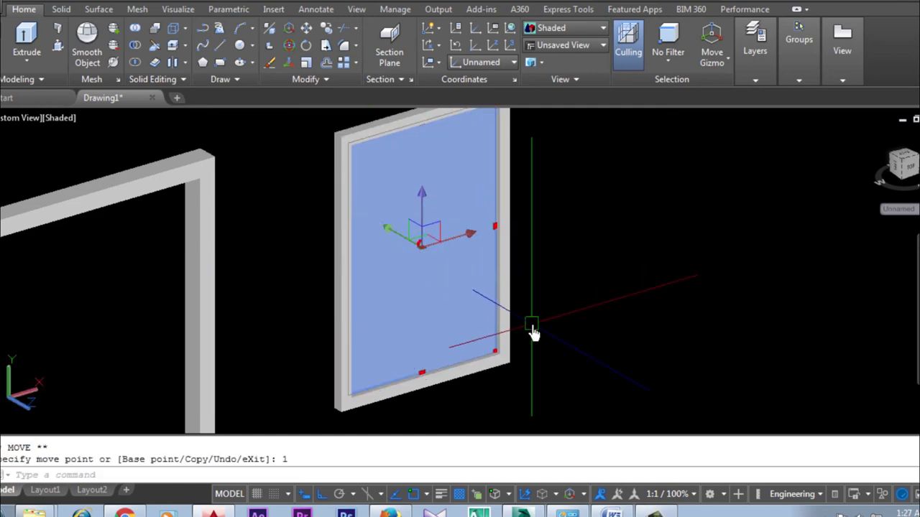
{"action": "right_click", "coordinate": [455, 277]}
{"action": "key", "text": "Escape"}
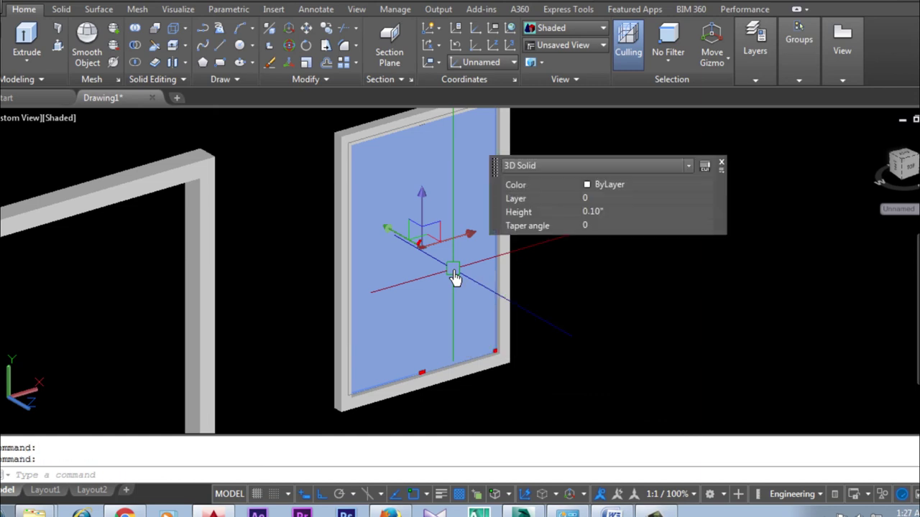
Change the pane's colour to purple Color 190 in Quick Properties.
{"action": "left_click", "coordinate": [621, 188]}
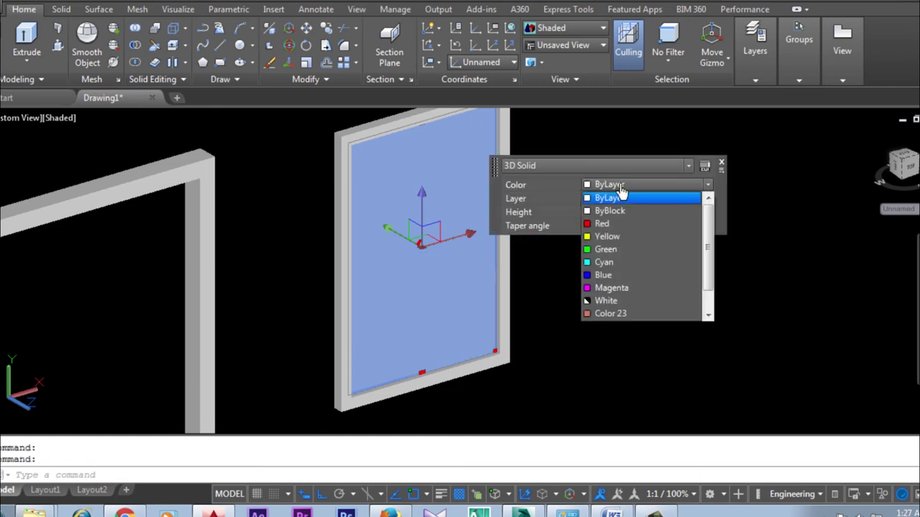
{"action": "left_click", "coordinate": [585, 316]}
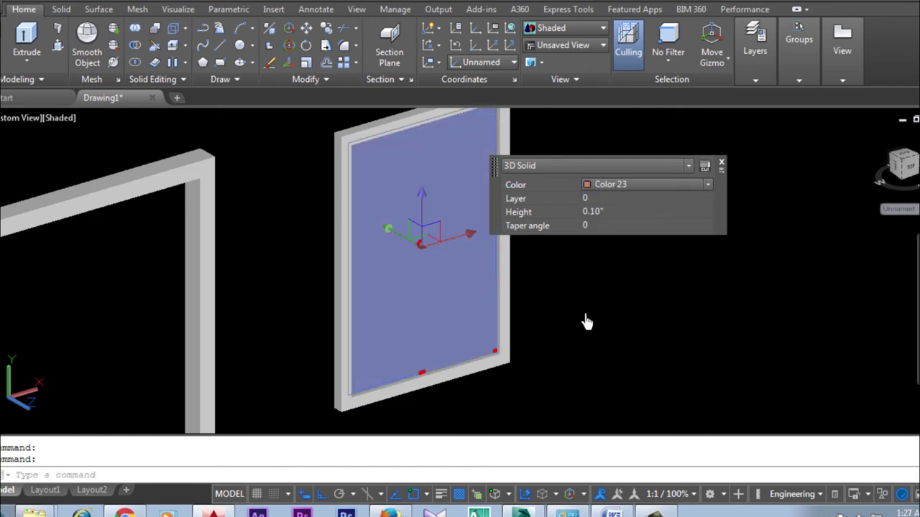
{"action": "key", "text": "Escape"}
{"action": "scroll", "coordinate": [577, 304], "scroll_direction": "down", "scroll_amount": 2}
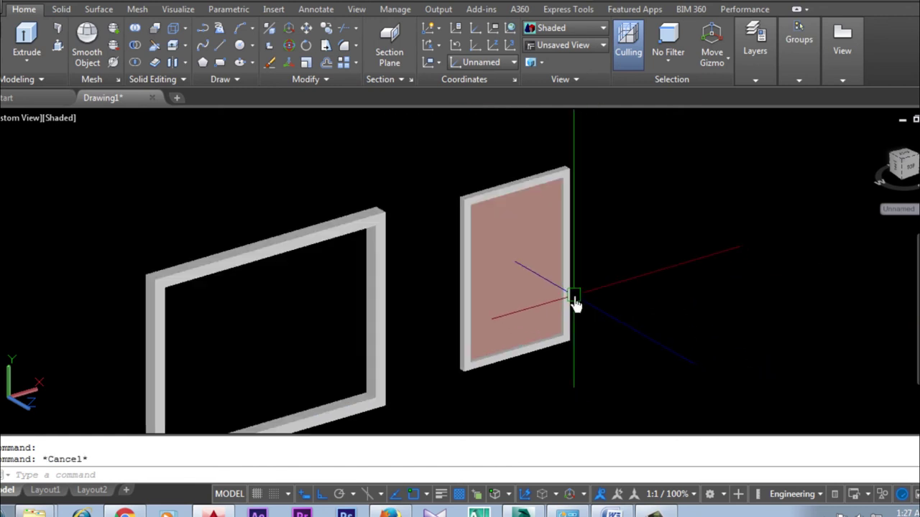
{"action": "scroll", "coordinate": [495, 261], "scroll_direction": "up", "scroll_amount": 2}
{"action": "left_click", "coordinate": [495, 261]}
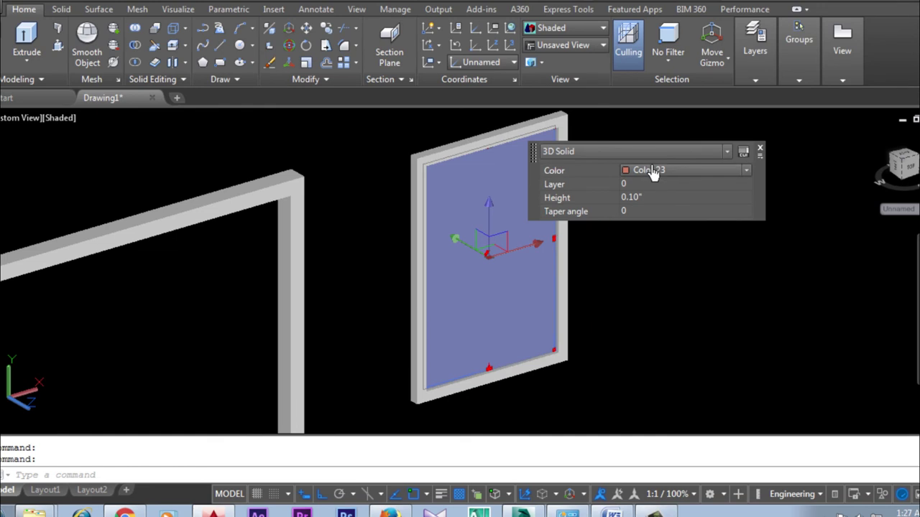
{"action": "left_click", "coordinate": [651, 177]}
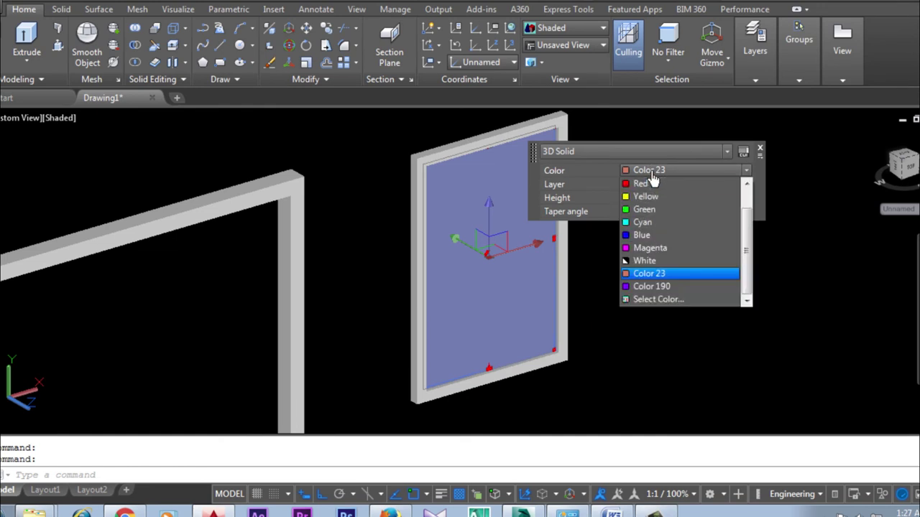
{"action": "left_click", "coordinate": [646, 287]}
{"action": "key", "text": "Escape"}
{"action": "scroll", "coordinate": [711, 309], "scroll_direction": "down", "scroll_amount": 2}
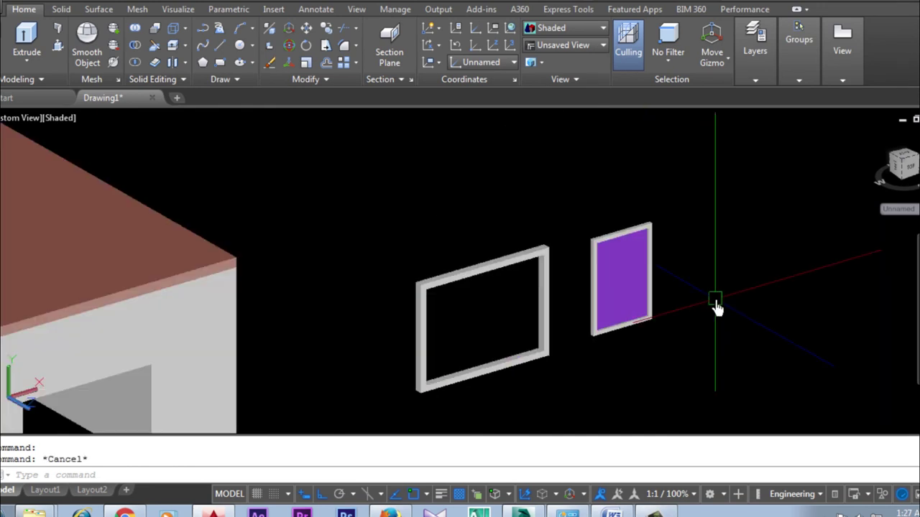
Make the small window's frame orange, colour 30, from the full colour palette.
{"action": "scroll", "coordinate": [567, 343], "scroll_direction": "up", "scroll_amount": 2}
{"action": "left_click", "coordinate": [632, 326]}
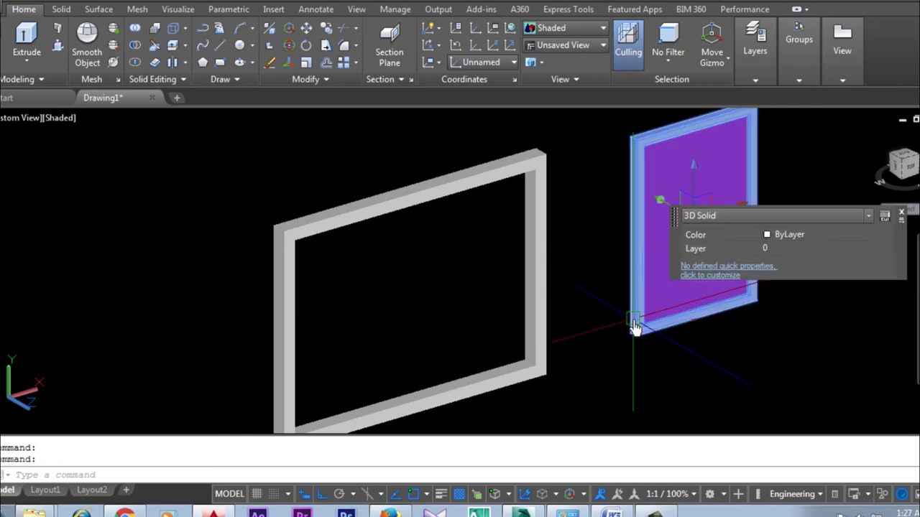
{"action": "left_click", "coordinate": [862, 240]}
{"action": "left_click", "coordinate": [769, 365]}
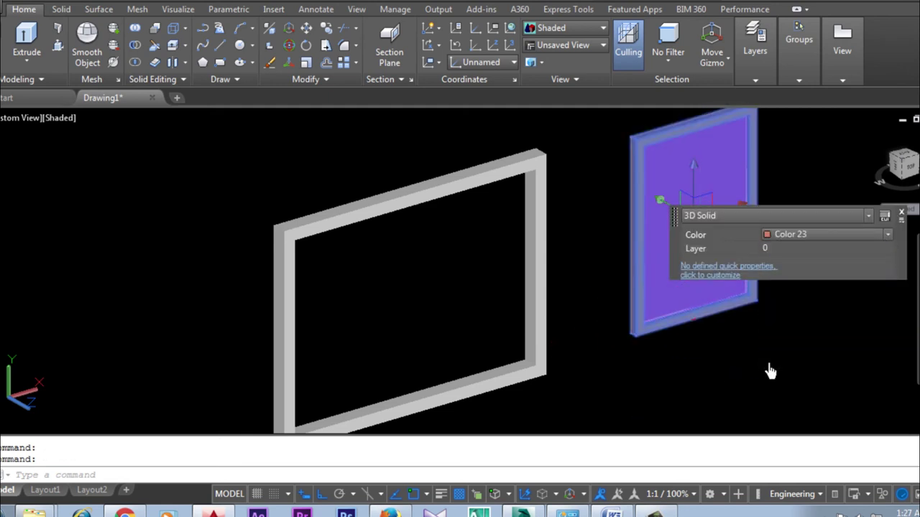
{"action": "left_click", "coordinate": [800, 238]}
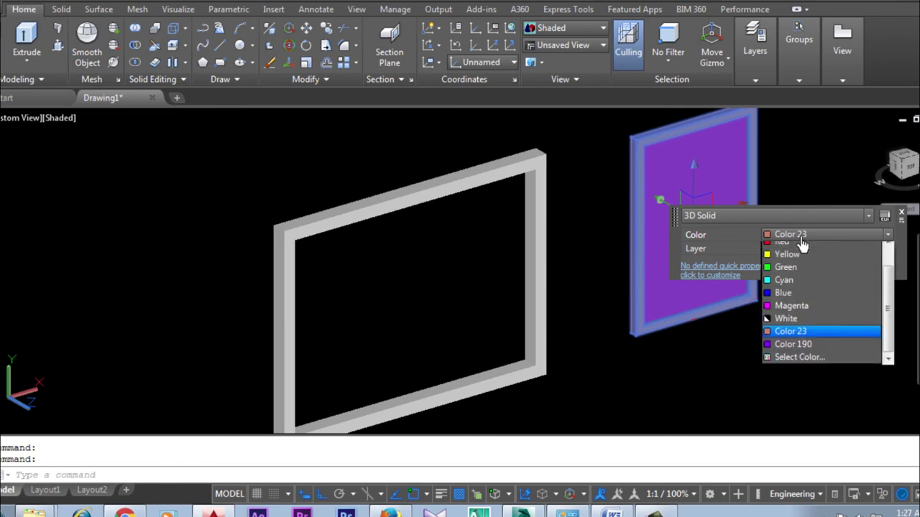
{"action": "left_click", "coordinate": [797, 363]}
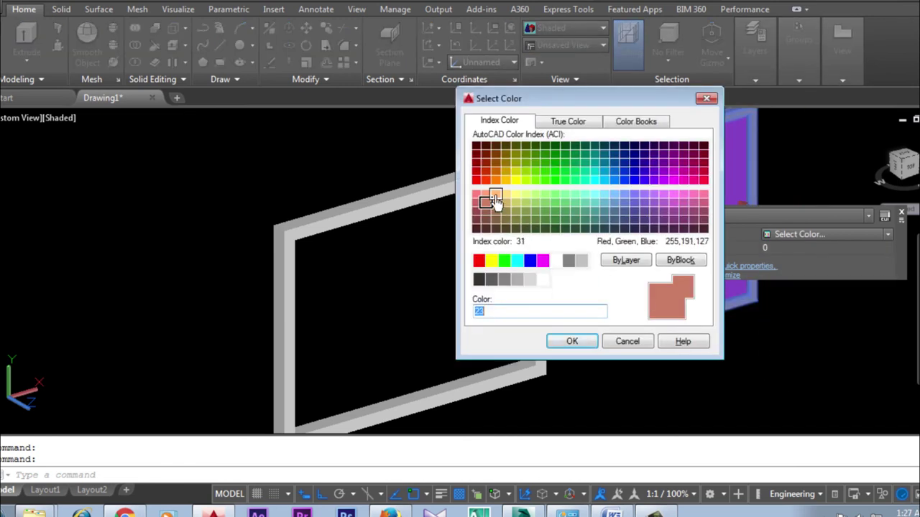
{"action": "left_click", "coordinate": [496, 184]}
{"action": "key", "text": "Return"}
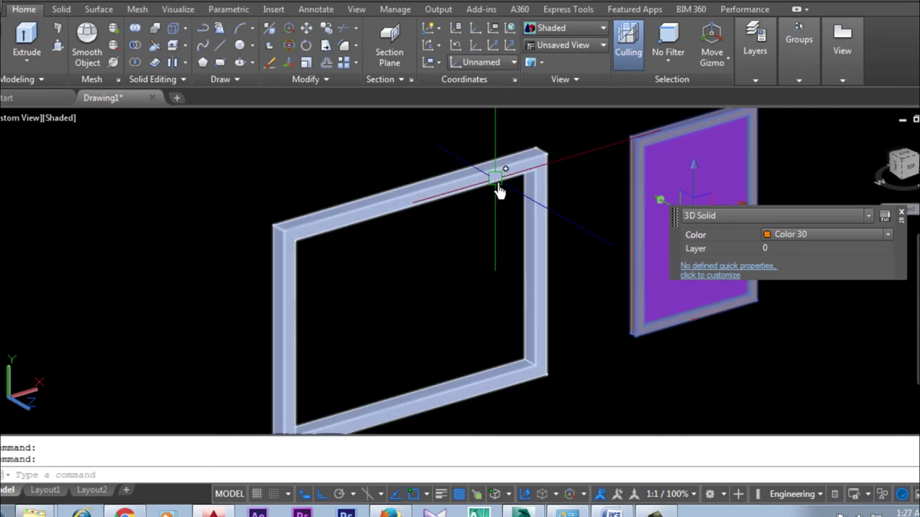
{"action": "key", "text": "Escape"}
{"action": "scroll", "coordinate": [622, 258], "scroll_direction": "down", "scroll_amount": 5}
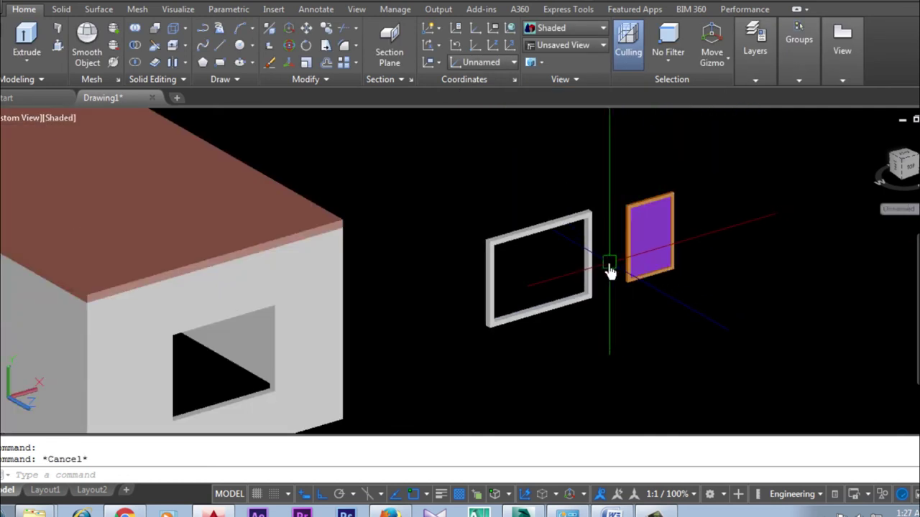
{"action": "scroll", "coordinate": [608, 267], "scroll_direction": "up", "scroll_amount": 3}
Recolour the larger window frame pinkish brown, colour 17, from the full palette.
{"action": "left_click", "coordinate": [546, 215]}
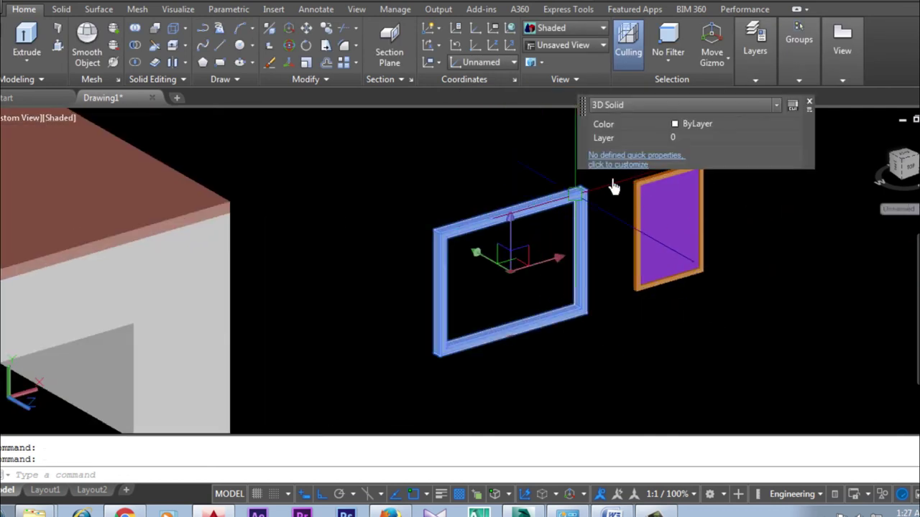
{"action": "left_click", "coordinate": [702, 125]}
{"action": "scroll", "coordinate": [718, 264], "scroll_direction": "down", "scroll_amount": 1}
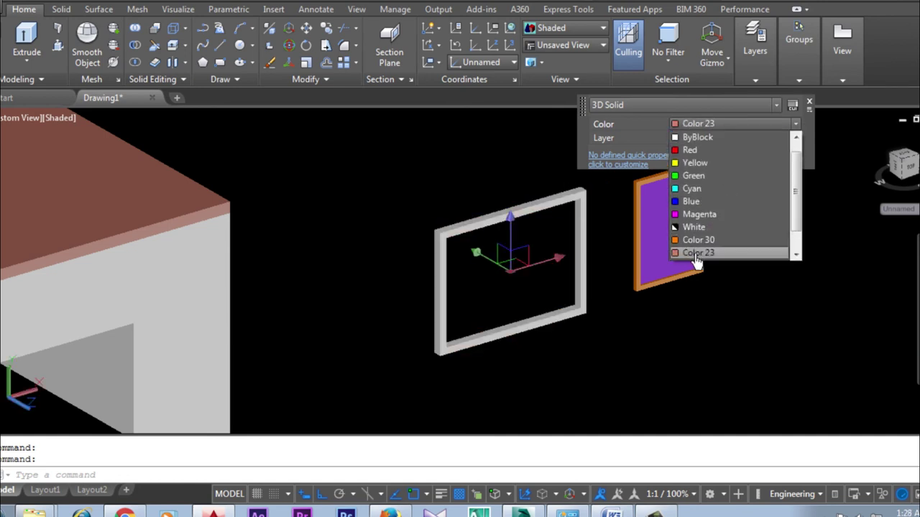
{"action": "left_click", "coordinate": [695, 256]}
{"action": "left_click", "coordinate": [715, 136]}
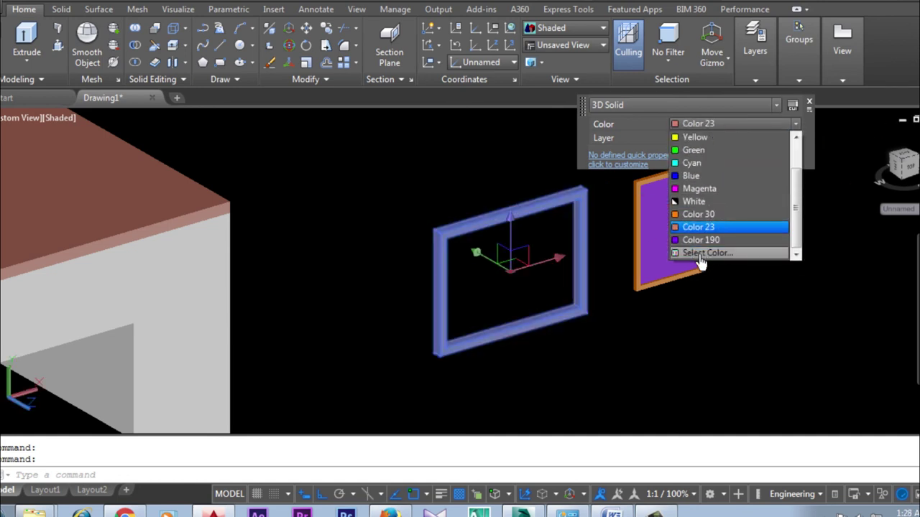
{"action": "left_click", "coordinate": [701, 255]}
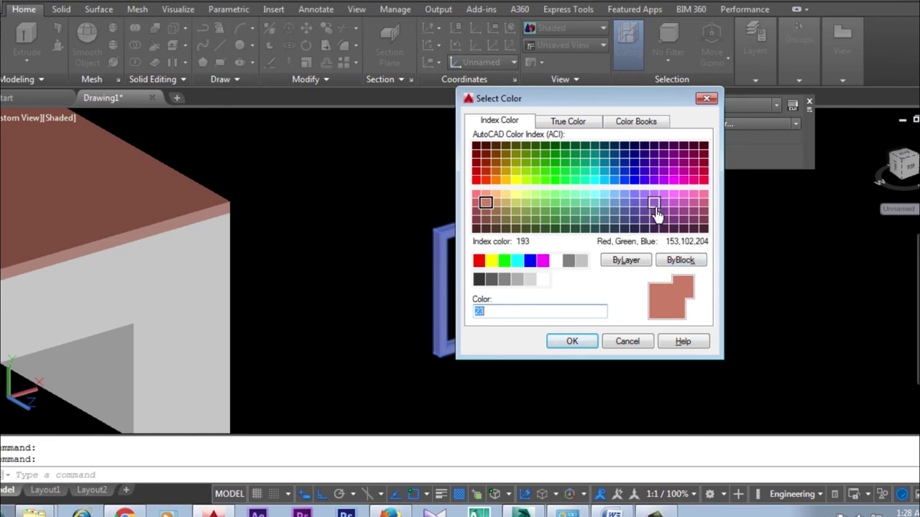
{"action": "double_click", "coordinate": [474, 221]}
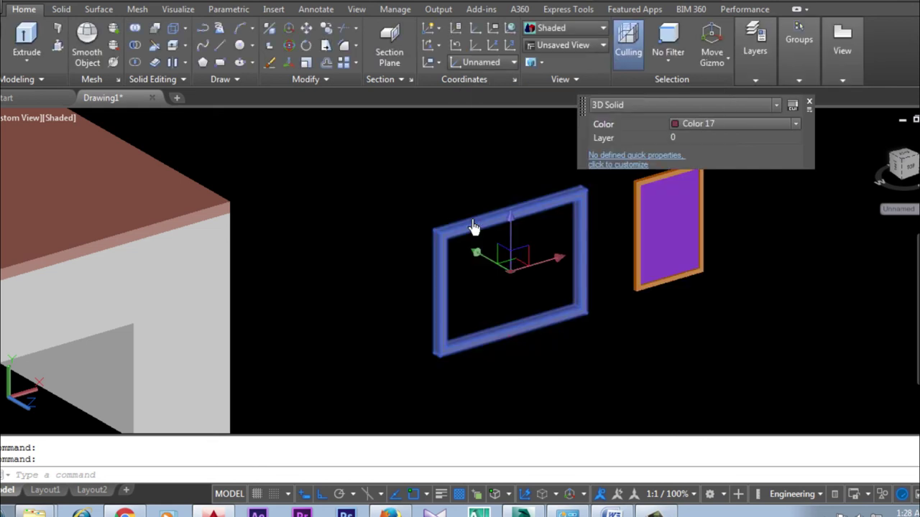
{"action": "key", "text": "Escape"}
Copy the purple orange-framed pane 2'-9" over, bottom corner to its opposite side.
{"action": "left_click", "coordinate": [728, 154]}
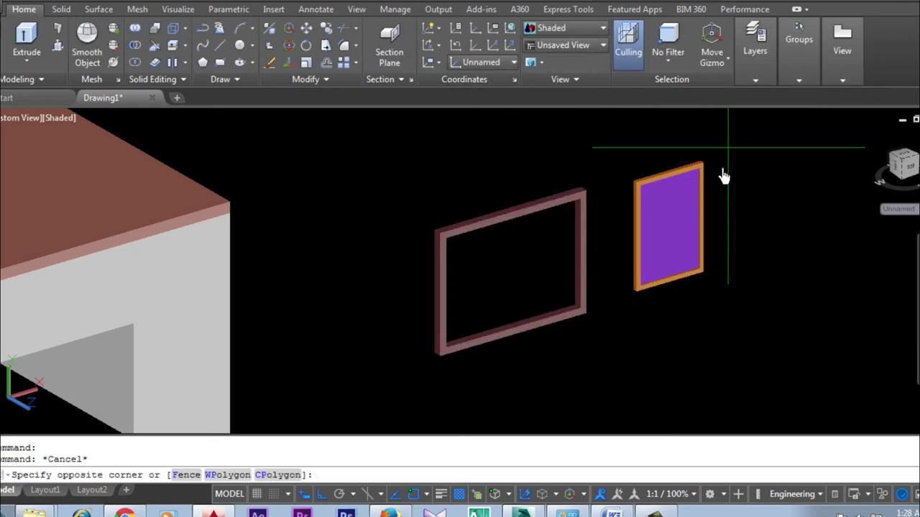
{"action": "left_click", "coordinate": [624, 324]}
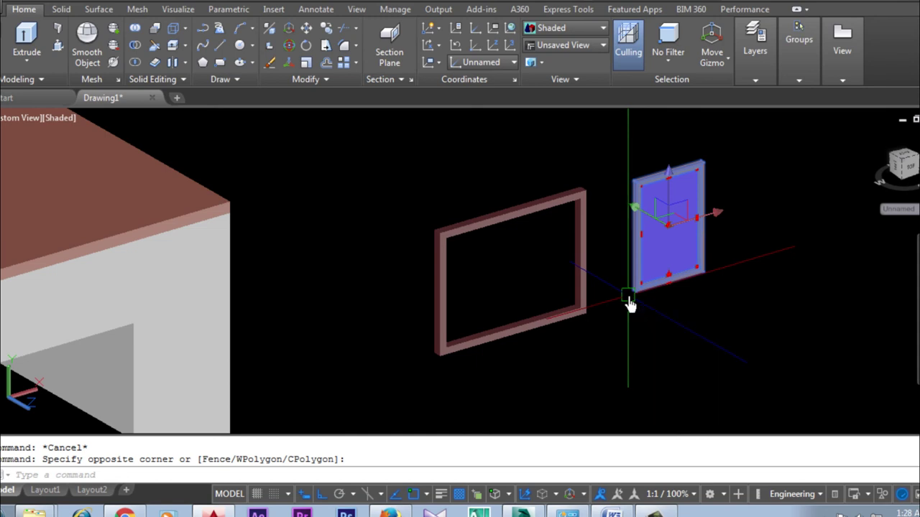
{"action": "key", "text": "Down"}
{"action": "key", "text": "Return"}
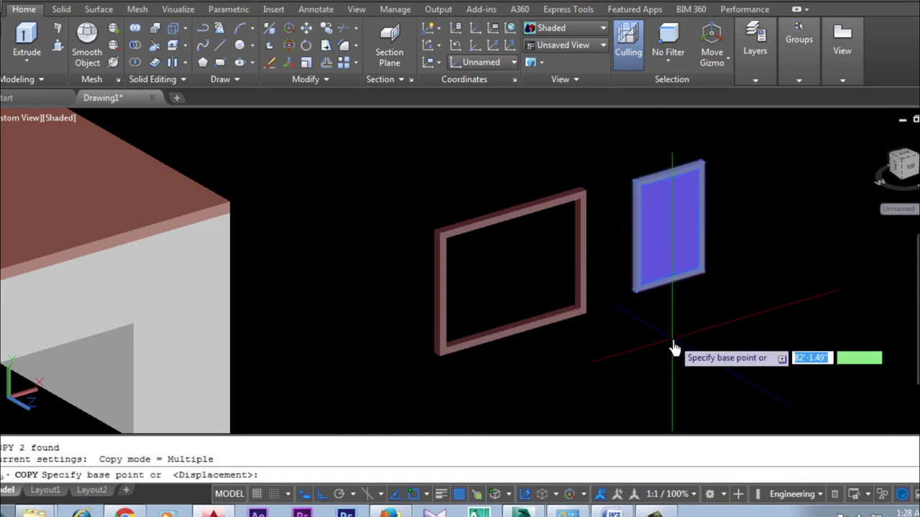
{"action": "scroll", "coordinate": [647, 311], "scroll_direction": "up", "scroll_amount": 4}
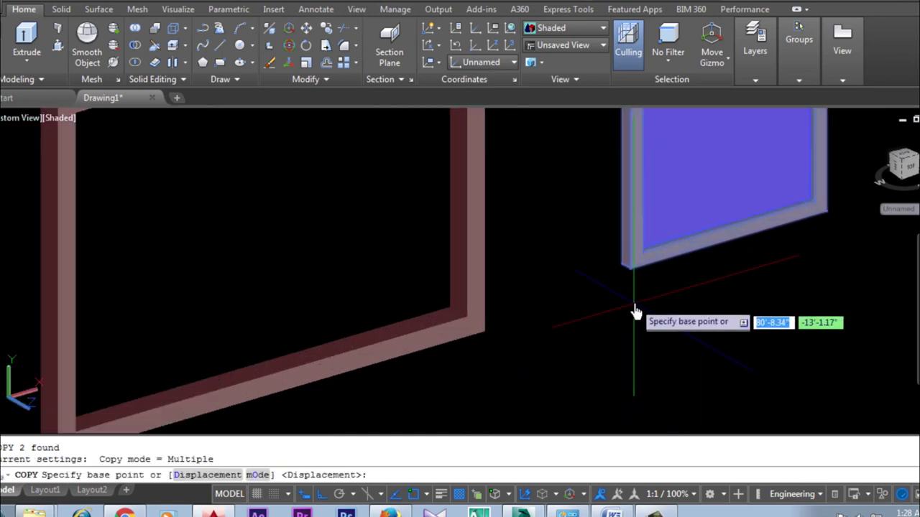
{"action": "left_click", "coordinate": [622, 265]}
{"action": "scroll", "coordinate": [629, 287], "scroll_direction": "down", "scroll_amount": 3}
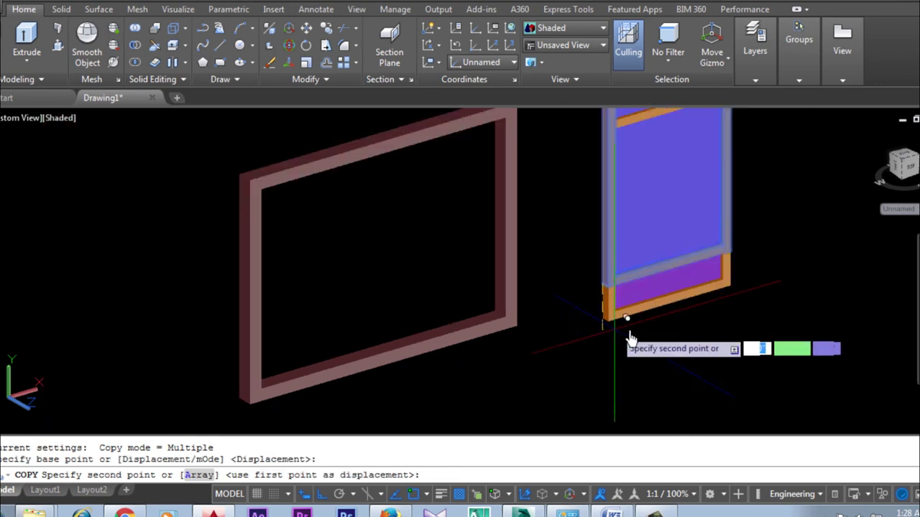
{"action": "scroll", "coordinate": [734, 284], "scroll_direction": "up", "scroll_amount": 3}
{"action": "left_click", "coordinate": [728, 246]}
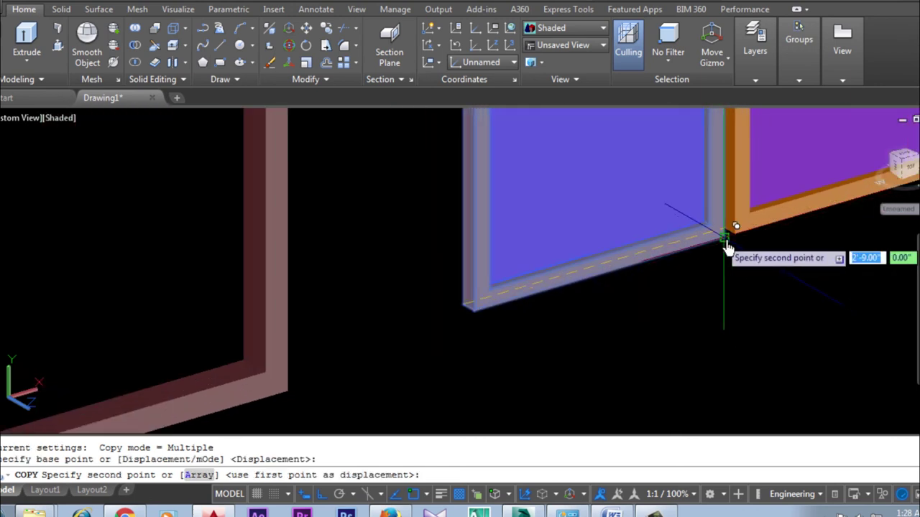
{"action": "key", "text": "Escape"}
{"action": "scroll", "coordinate": [579, 332], "scroll_direction": "down", "scroll_amount": 3}
{"action": "scroll", "coordinate": [574, 332], "scroll_direction": "down", "scroll_amount": 3}
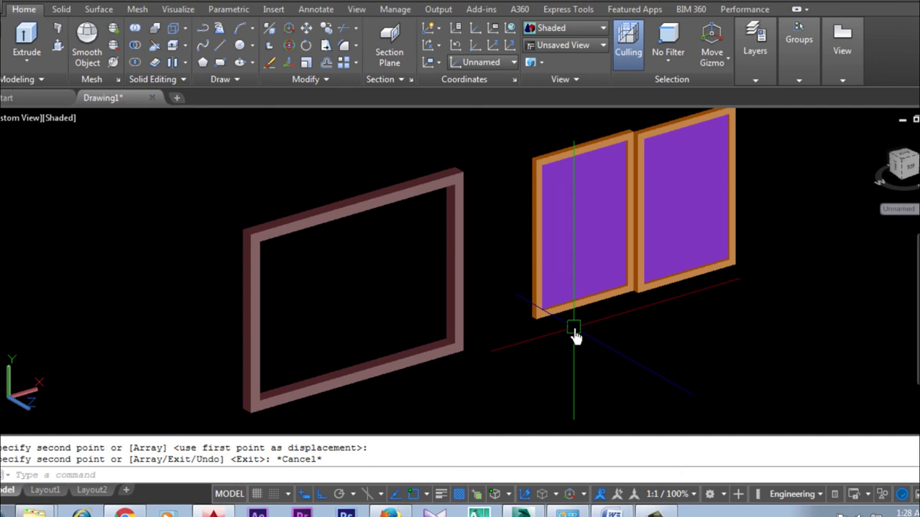
{"action": "scroll", "coordinate": [577, 251], "scroll_direction": "down", "scroll_amount": 3}
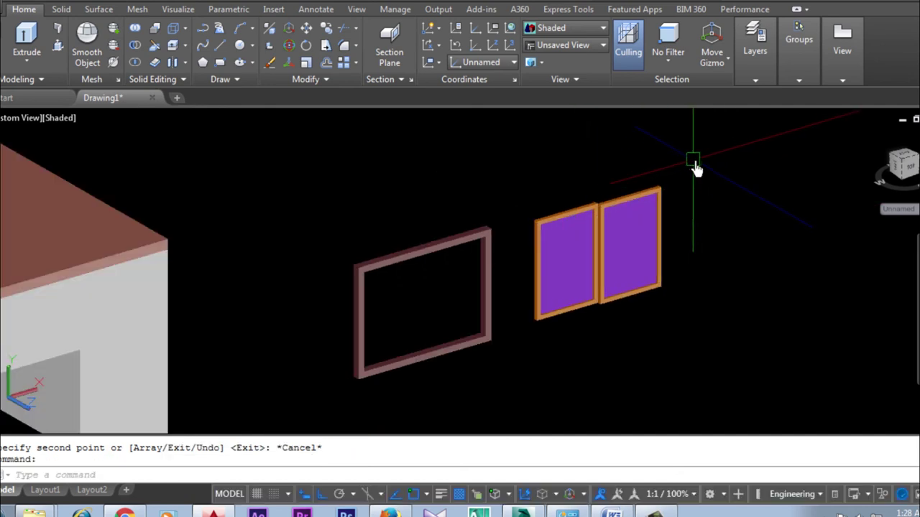
{"action": "left_click", "coordinate": [717, 151]}
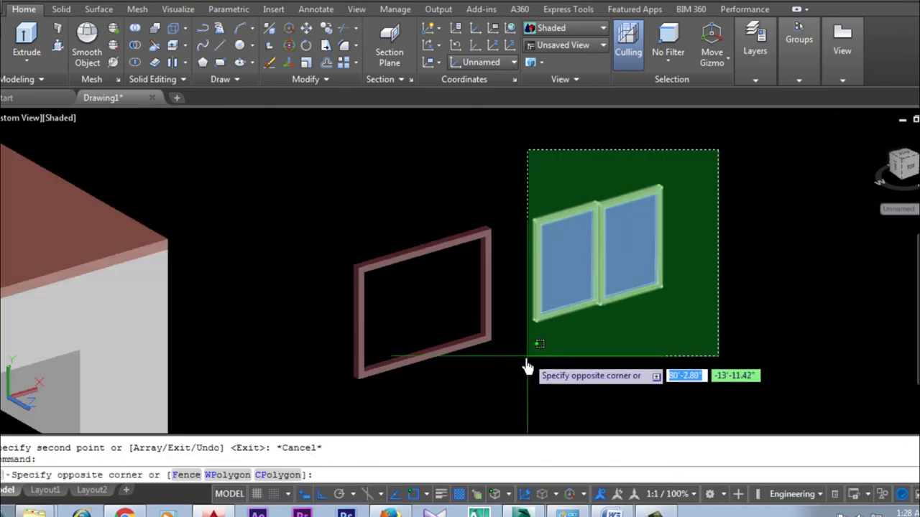
Select both panes and COPYBASE them using their bottom corner as base point.
{"action": "left_click", "coordinate": [519, 369]}
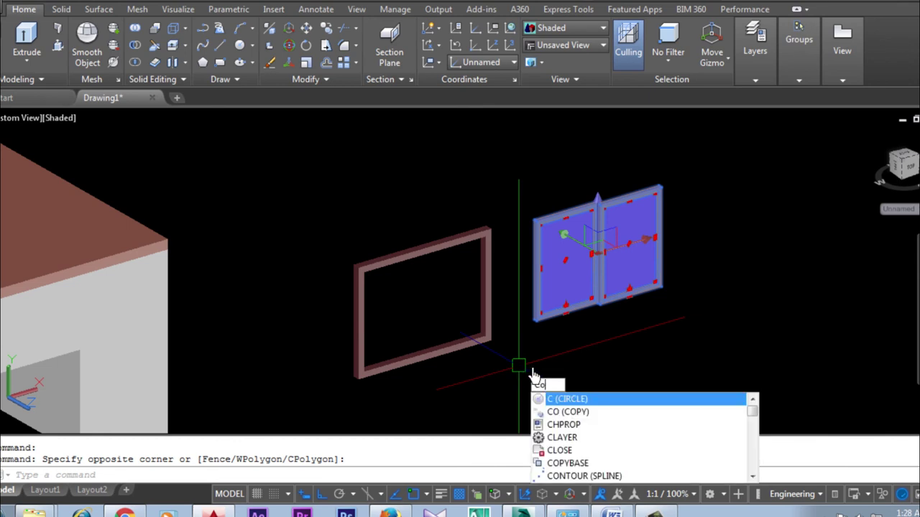
{"action": "type", "text": "o"}
{"action": "left_click", "coordinate": [567, 412]}
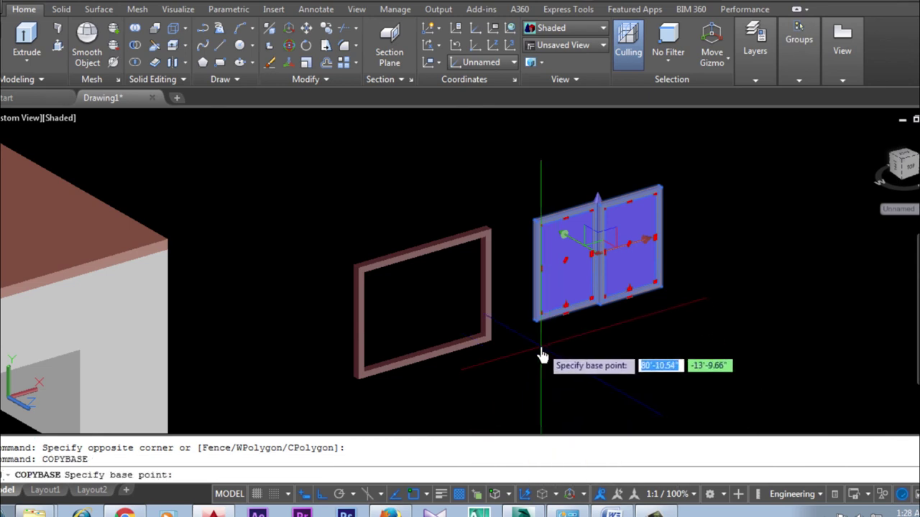
{"action": "scroll", "coordinate": [690, 299], "scroll_direction": "up", "scroll_amount": 2}
{"action": "scroll", "coordinate": [723, 271], "scroll_direction": "up", "scroll_amount": 2}
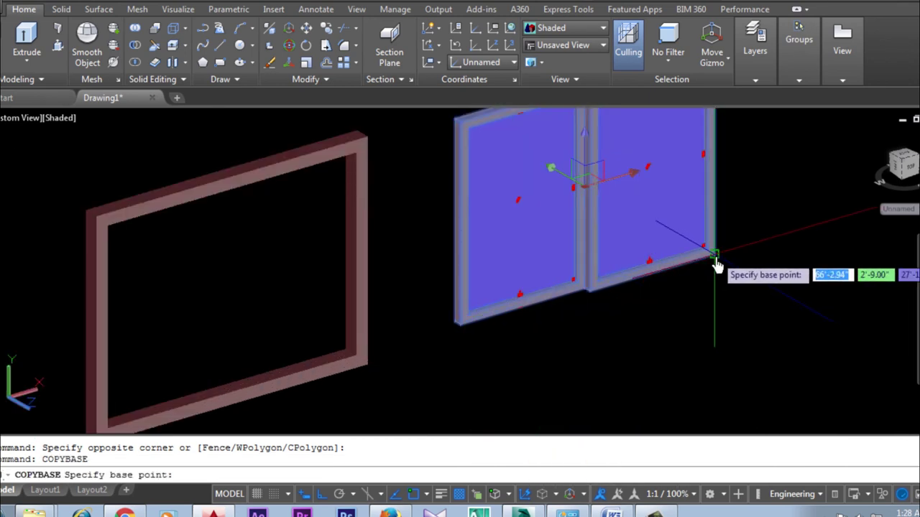
{"action": "left_click", "coordinate": [713, 257]}
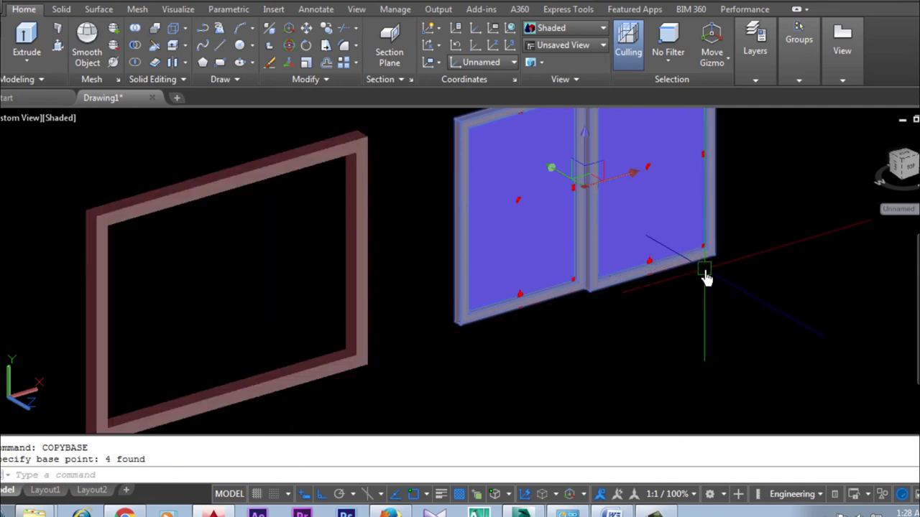
{"action": "type", "text": "M"}
Move the two-pane window into the matching inner corner of the pinkish frame.
{"action": "key", "text": "Return"}
{"action": "left_click", "coordinate": [718, 264]}
{"action": "scroll", "coordinate": [323, 376], "scroll_direction": "up", "scroll_amount": 2}
{"action": "scroll", "coordinate": [400, 335], "scroll_direction": "up", "scroll_amount": 2}
{"action": "scroll", "coordinate": [416, 340], "scroll_direction": "up", "scroll_amount": 2}
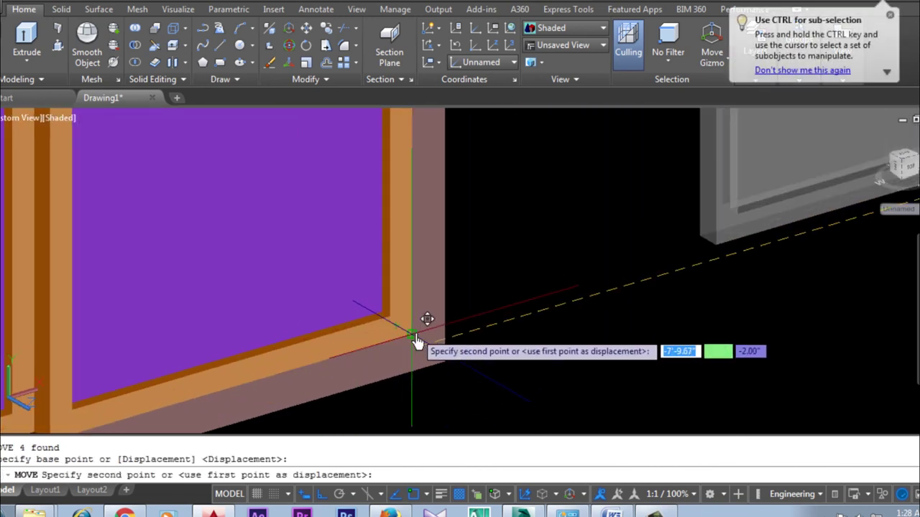
{"action": "left_click", "coordinate": [416, 340]}
{"action": "scroll", "coordinate": [644, 308], "scroll_direction": "down", "scroll_amount": 3}
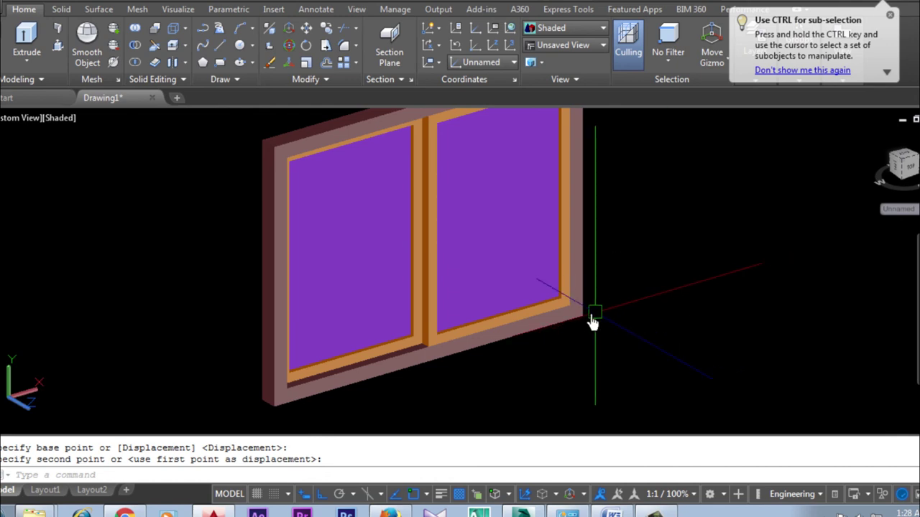
{"action": "scroll", "coordinate": [405, 349], "scroll_direction": "down", "scroll_amount": 2}
{"action": "left_click", "coordinate": [559, 128]}
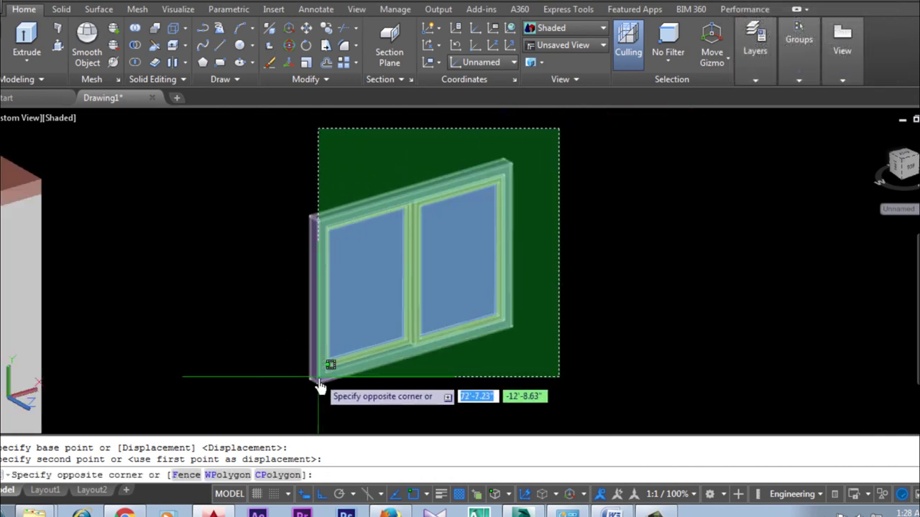
Select the pinkish frame and both purple panes and group them as one object.
{"action": "left_click", "coordinate": [299, 416]}
{"action": "right_click", "coordinate": [385, 246]}
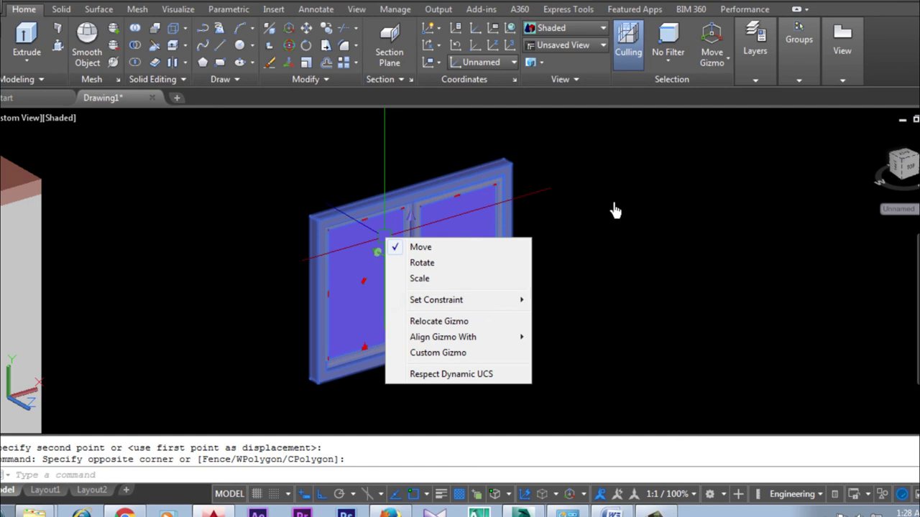
{"action": "key", "text": "Escape"}
{"action": "scroll", "coordinate": [487, 205], "scroll_direction": "down", "scroll_amount": 2}
{"action": "right_click", "coordinate": [487, 205]}
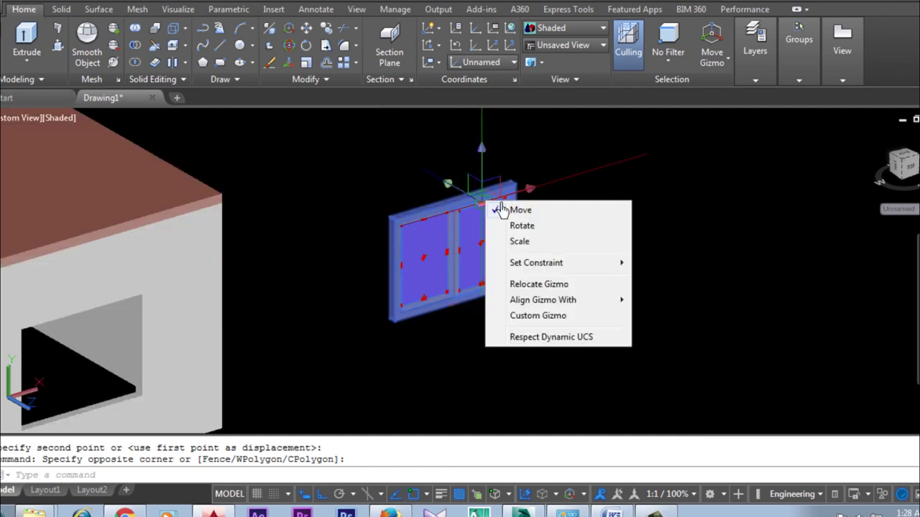
{"action": "key", "text": "Escape"}
{"action": "key", "text": "Escape"}
{"action": "left_click", "coordinate": [370, 386]}
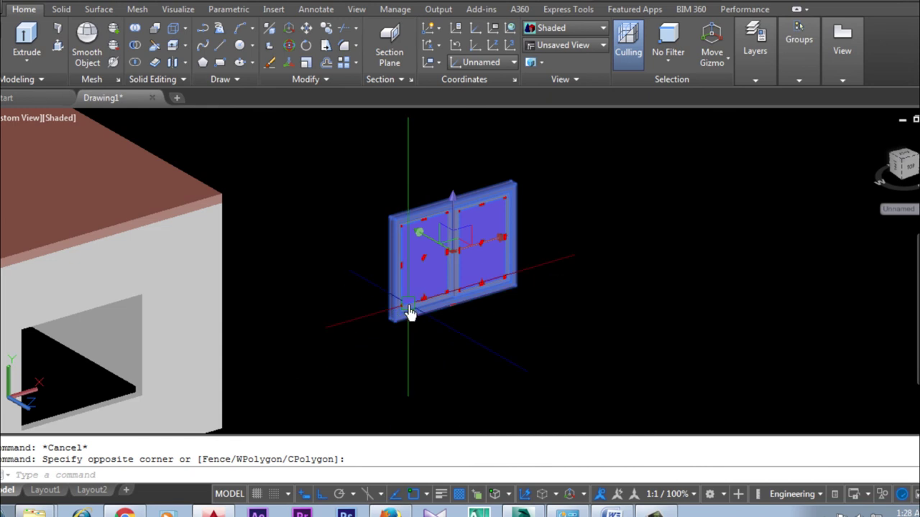
{"action": "right_click", "coordinate": [406, 336]}
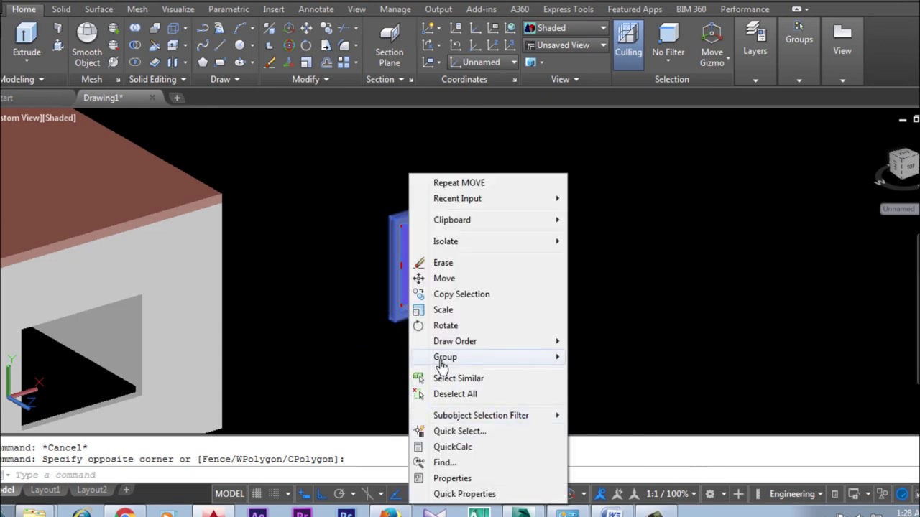
{"action": "left_click", "coordinate": [604, 358]}
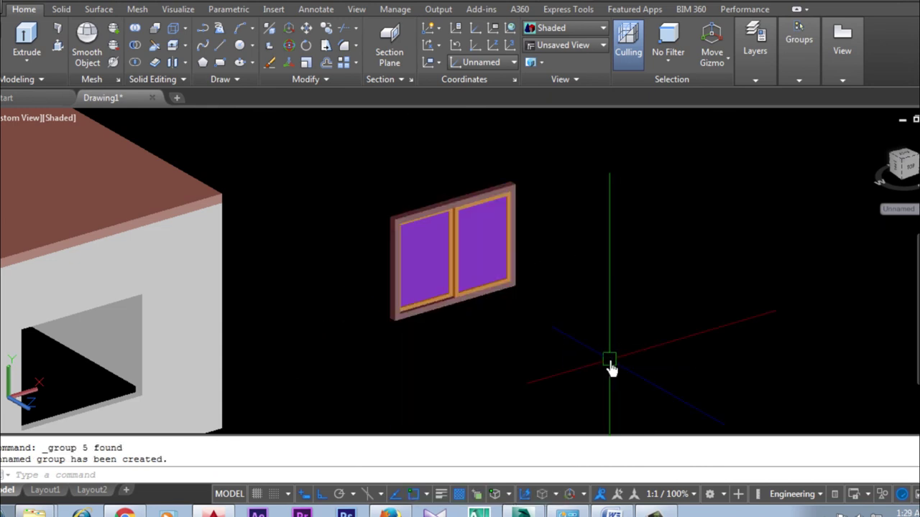
{"action": "scroll", "coordinate": [545, 218], "scroll_direction": "down", "scroll_amount": 2}
{"action": "mouse_move", "coordinate": [545, 218]}
{"action": "middle_mouse_down", "text": "shift"}
{"action": "mouse_move", "coordinate": [448, 281]}
{"action": "mouse_move", "coordinate": [516, 255]}
{"action": "middle_mouse_up", "text": "shift"}
Start copying the grouped window, using its top corner as base point.
{"action": "type", "text": "c"}
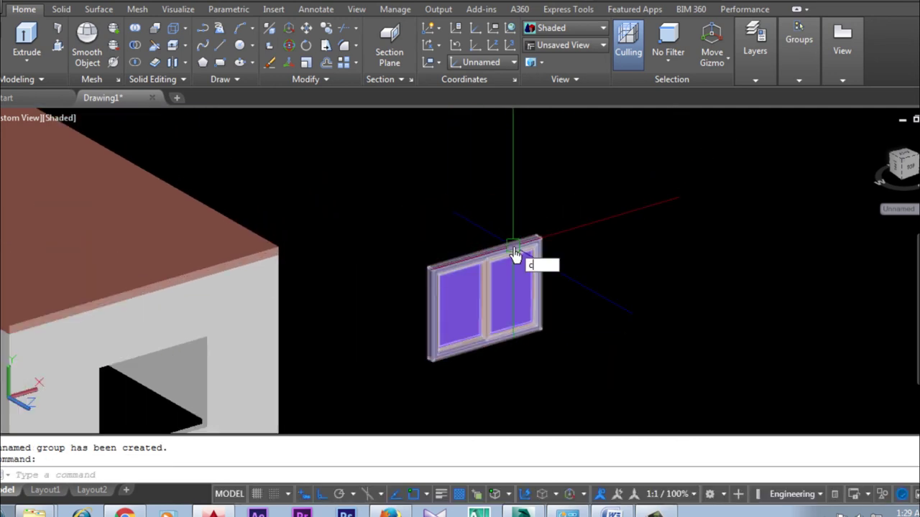
{"action": "left_click", "coordinate": [561, 280]}
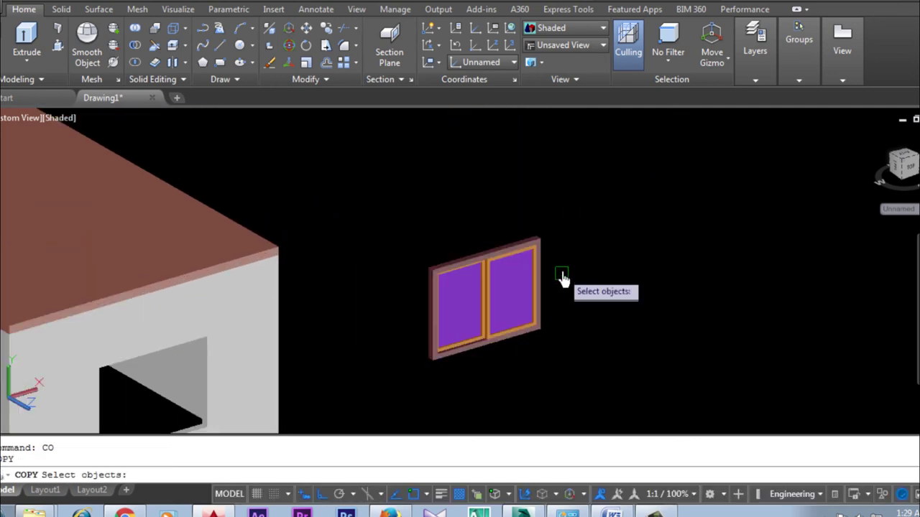
{"action": "left_click", "coordinate": [538, 257]}
{"action": "key", "text": "Return"}
{"action": "scroll", "coordinate": [548, 248], "scroll_direction": "up", "scroll_amount": 2}
{"action": "scroll", "coordinate": [548, 248], "scroll_direction": "up", "scroll_amount": 1}
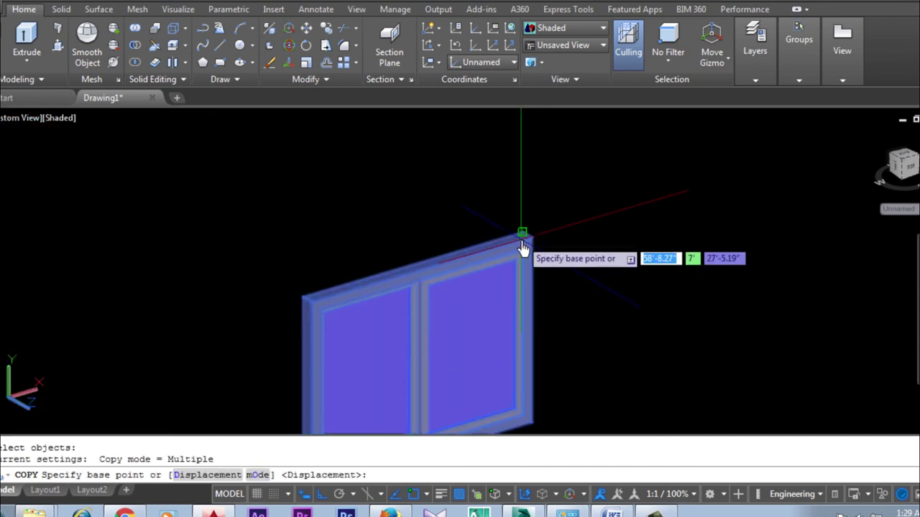
{"action": "left_click", "coordinate": [530, 242]}
Place two window copies in the house's front walls, flanking the doorway.
{"action": "scroll", "coordinate": [649, 125], "scroll_direction": "down", "scroll_amount": 3}
{"action": "scroll", "coordinate": [335, 260], "scroll_direction": "up", "scroll_amount": 2}
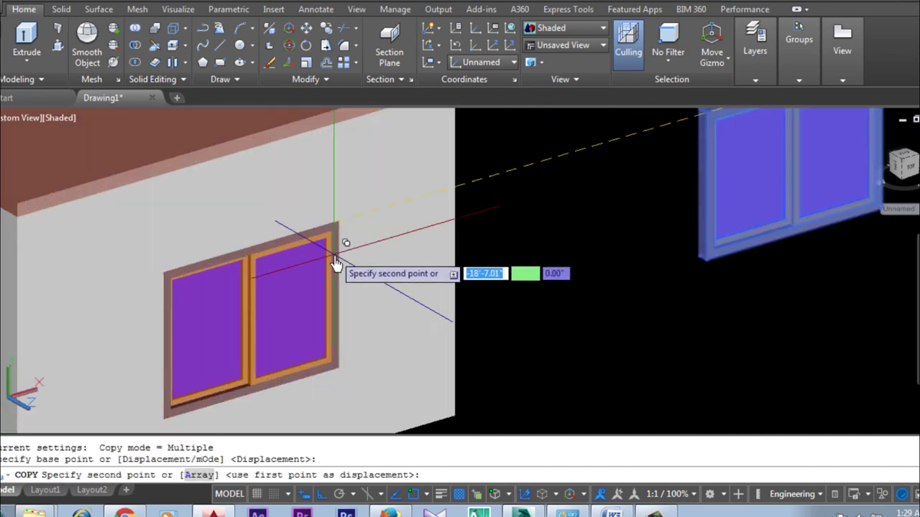
{"action": "scroll", "coordinate": [338, 205], "scroll_direction": "up", "scroll_amount": 1}
{"action": "left_click", "coordinate": [344, 210]}
{"action": "scroll", "coordinate": [791, 136], "scroll_direction": "down", "scroll_amount": 3}
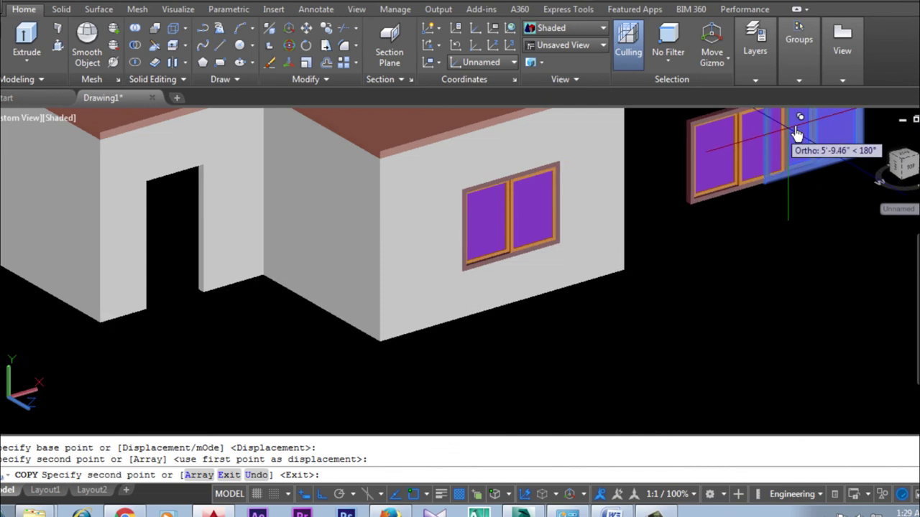
{"action": "scroll", "coordinate": [760, 144], "scroll_direction": "down", "scroll_amount": 2}
{"action": "scroll", "coordinate": [247, 149], "scroll_direction": "up", "scroll_amount": 2}
{"action": "scroll", "coordinate": [246, 150], "scroll_direction": "up", "scroll_amount": 1}
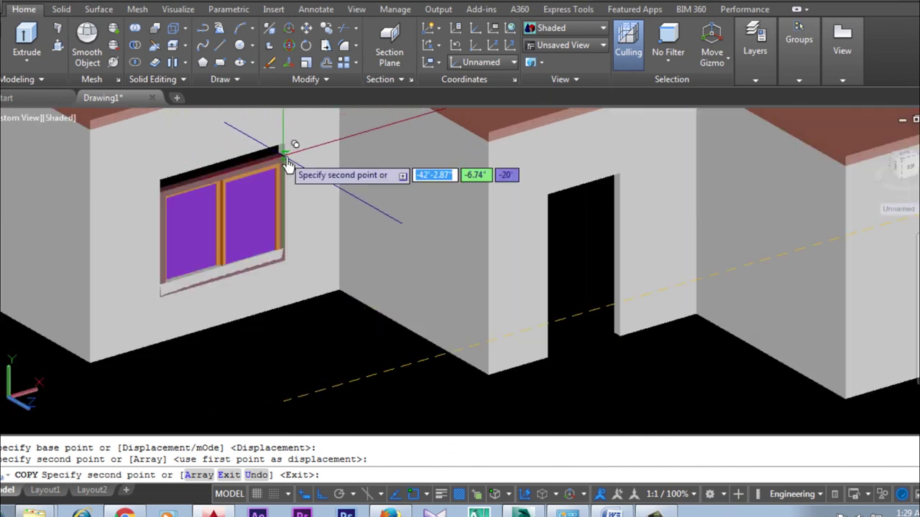
{"action": "left_click", "coordinate": [300, 164]}
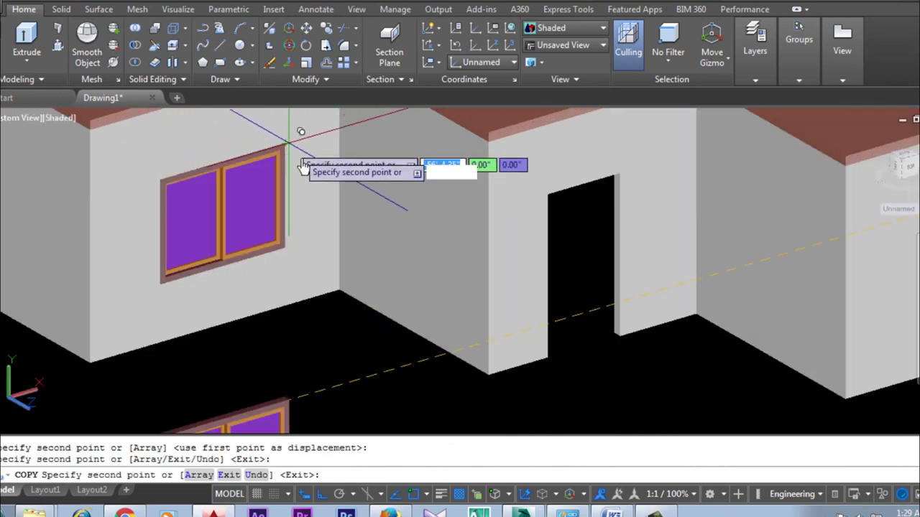
{"action": "right_click", "coordinate": [341, 233]}
{"action": "left_click", "coordinate": [364, 247]}
Zoom and pan back out until the whole house is in view.
{"action": "scroll", "coordinate": [231, 260], "scroll_direction": "up", "scroll_amount": 2}
{"action": "scroll", "coordinate": [186, 266], "scroll_direction": "up", "scroll_amount": 2}
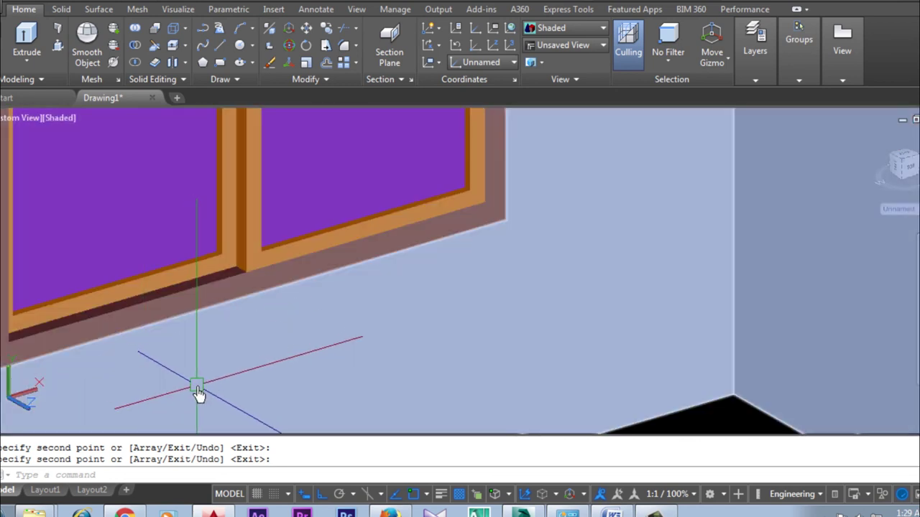
{"action": "scroll", "coordinate": [215, 374], "scroll_direction": "down", "scroll_amount": 4}
{"action": "scroll", "coordinate": [761, 366], "scroll_direction": "up", "scroll_amount": 2}
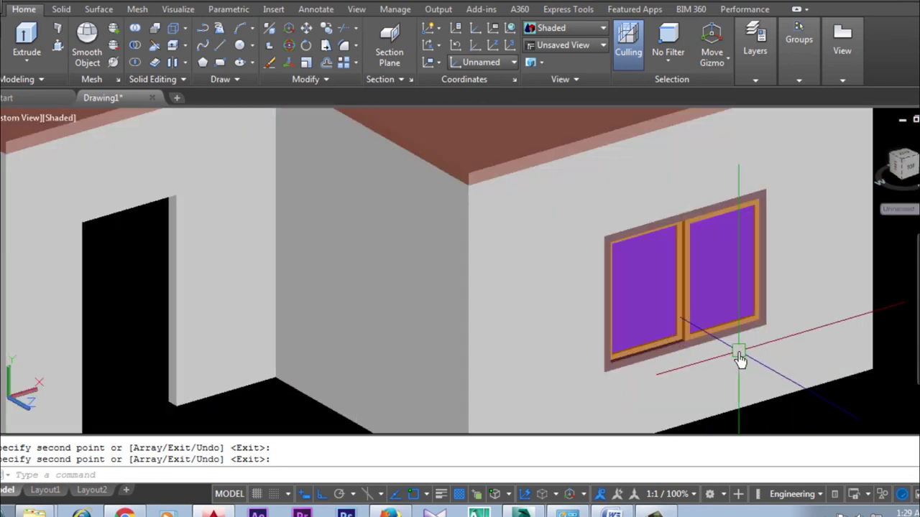
{"action": "scroll", "coordinate": [723, 362], "scroll_direction": "down", "scroll_amount": 3}
{"action": "middle_click_drag", "start_coordinate": [723, 362], "coordinate": [324, 308]}
{"action": "scroll", "coordinate": [485, 318], "scroll_direction": "down", "scroll_amount": 1}
{"action": "scroll", "coordinate": [637, 260], "scroll_direction": "up", "scroll_amount": 1}
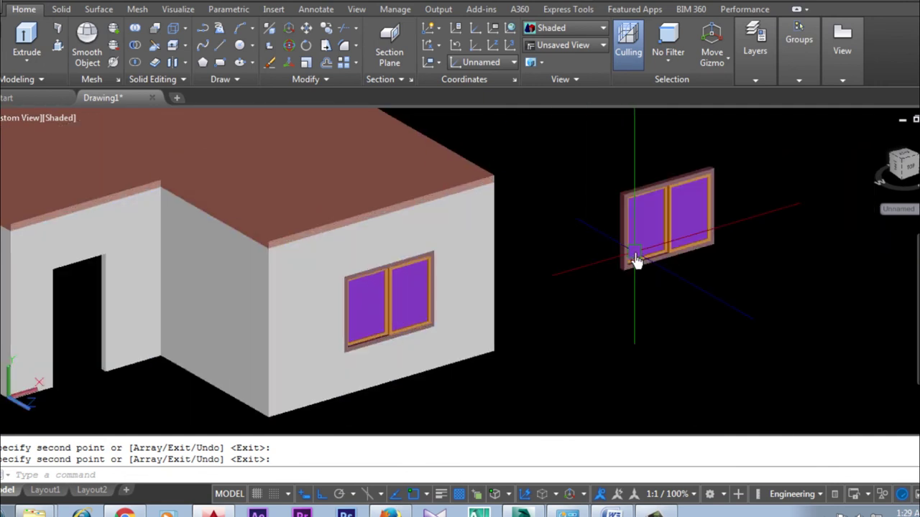
{"action": "scroll", "coordinate": [668, 263], "scroll_direction": "up", "scroll_amount": 5}
{"action": "scroll", "coordinate": [596, 311], "scroll_direction": "up", "scroll_amount": 2}
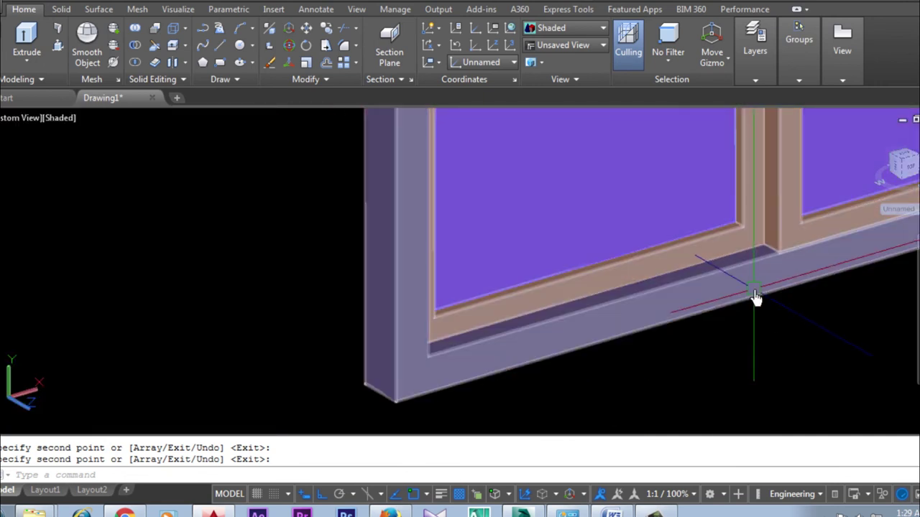
{"action": "scroll", "coordinate": [649, 281], "scroll_direction": "down", "scroll_amount": 5}
{"action": "middle_click_drag", "start_coordinate": [433, 314], "coordinate": [688, 312]}
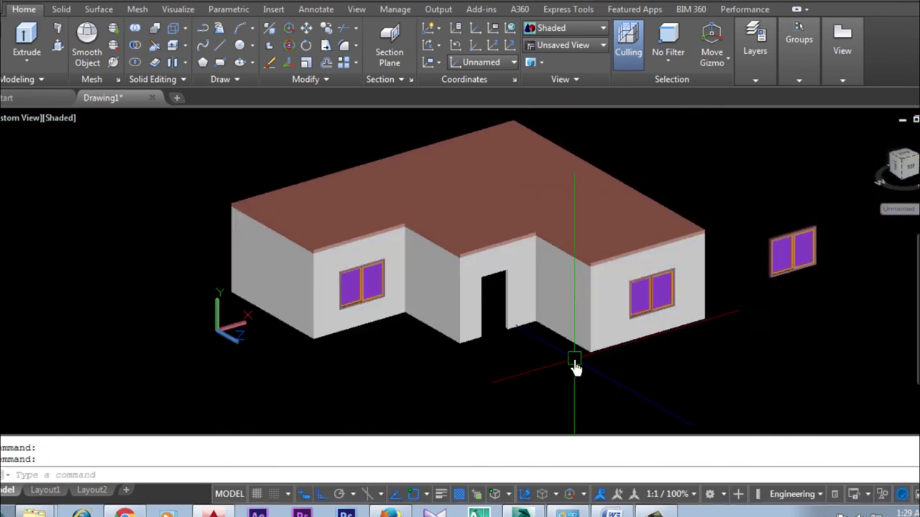
Trace a rectangle over the doorway from its top-left to its bottom-right corner.
{"action": "scroll", "coordinate": [560, 368], "scroll_direction": "up", "scroll_amount": 3}
{"action": "middle_click_drag", "start_coordinate": [513, 314], "coordinate": [424, 300]}
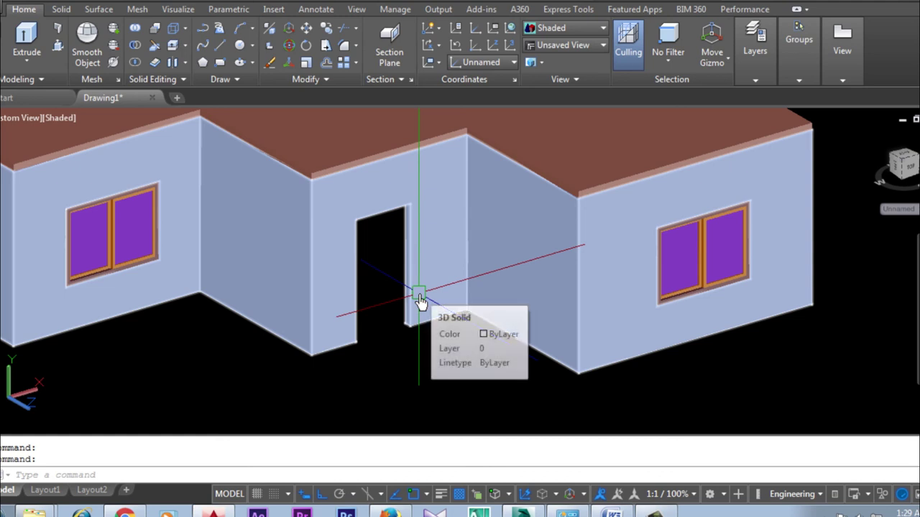
{"action": "type", "text": "REC"}
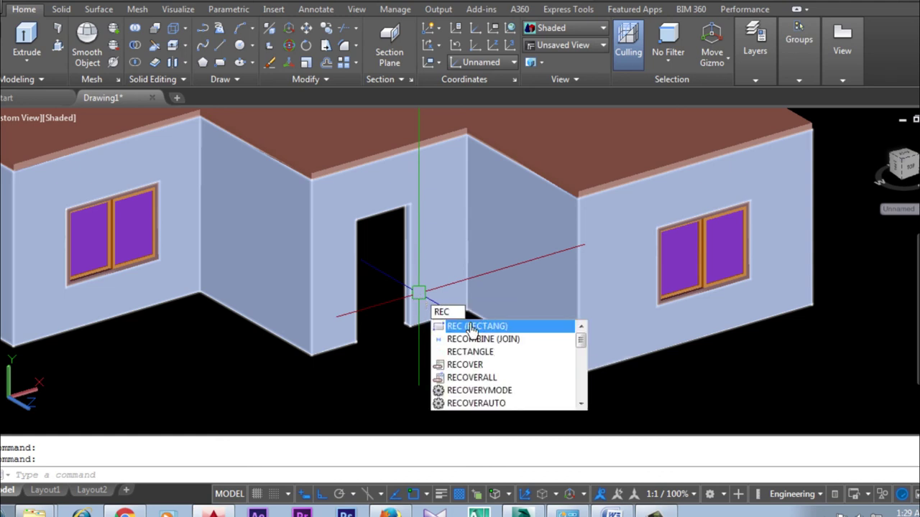
{"action": "left_click", "coordinate": [471, 329]}
{"action": "scroll", "coordinate": [364, 232], "scroll_direction": "up", "scroll_amount": 2}
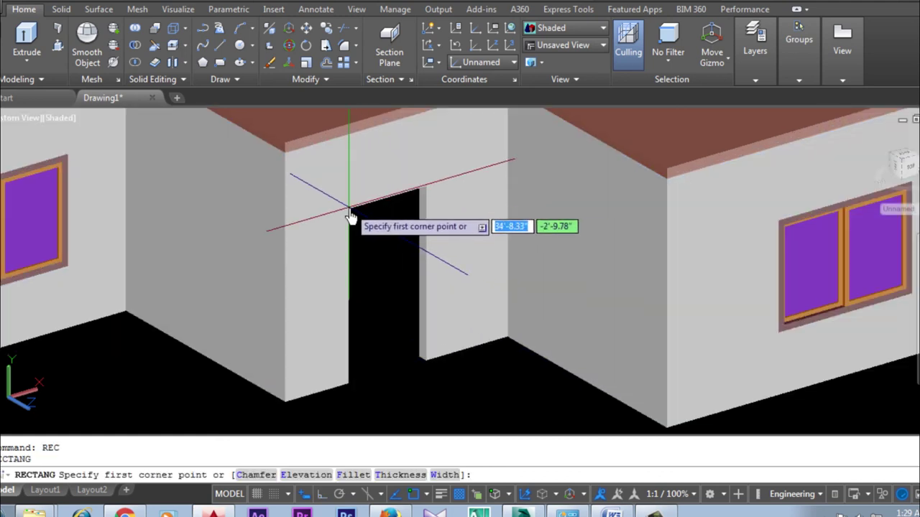
{"action": "left_click", "coordinate": [348, 209]}
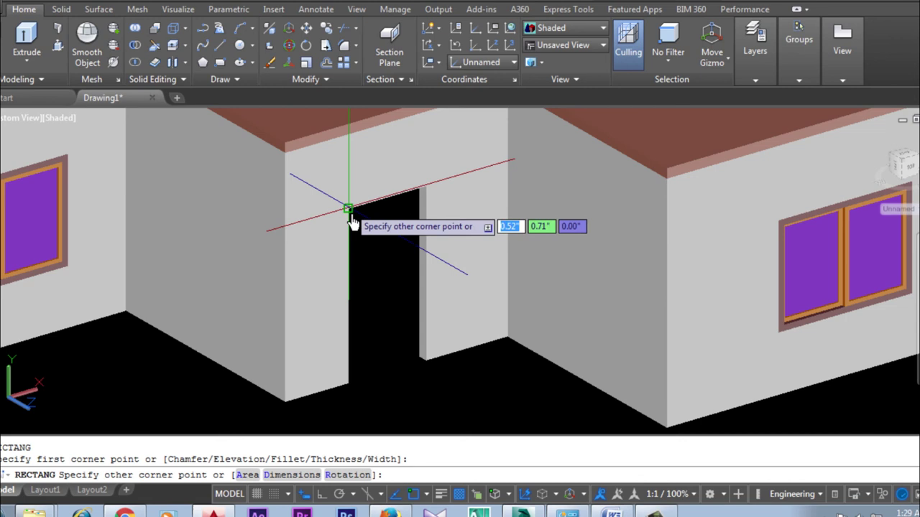
{"action": "left_click", "coordinate": [426, 362]}
Move the door rectangle out to the right of the house, near the spare window.
{"action": "left_click", "coordinate": [392, 374]}
{"action": "type", "text": "M"}
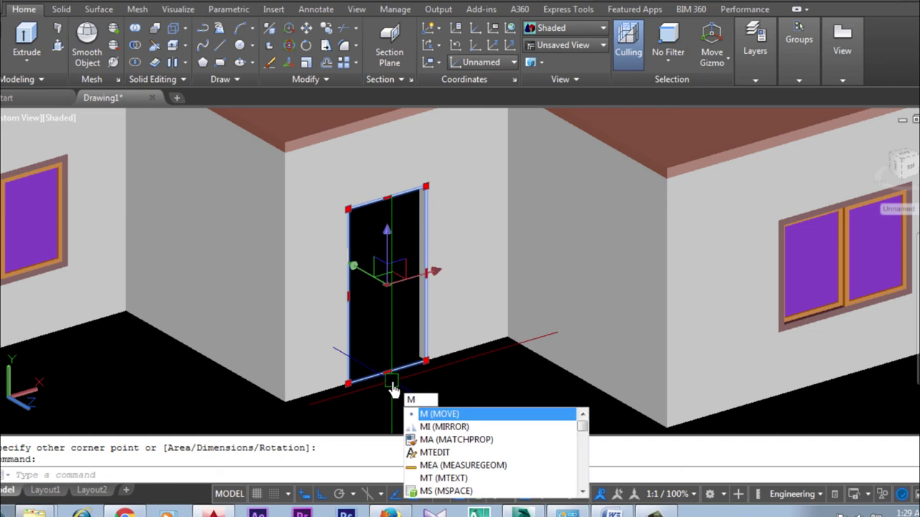
{"action": "key", "text": "Return"}
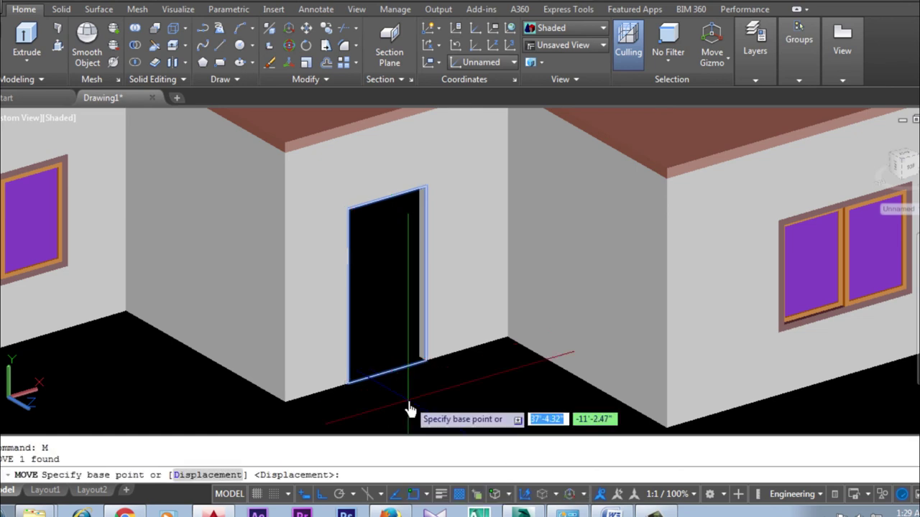
{"action": "scroll", "coordinate": [222, 333], "scroll_direction": "down", "scroll_amount": 3}
{"action": "left_click", "coordinate": [327, 394]}
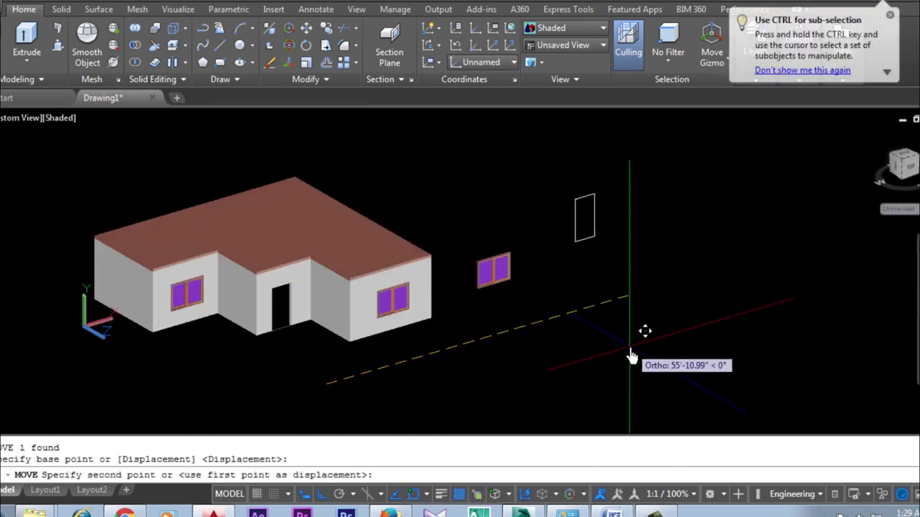
{"action": "left_click", "coordinate": [622, 354]}
{"action": "key", "text": "Escape"}
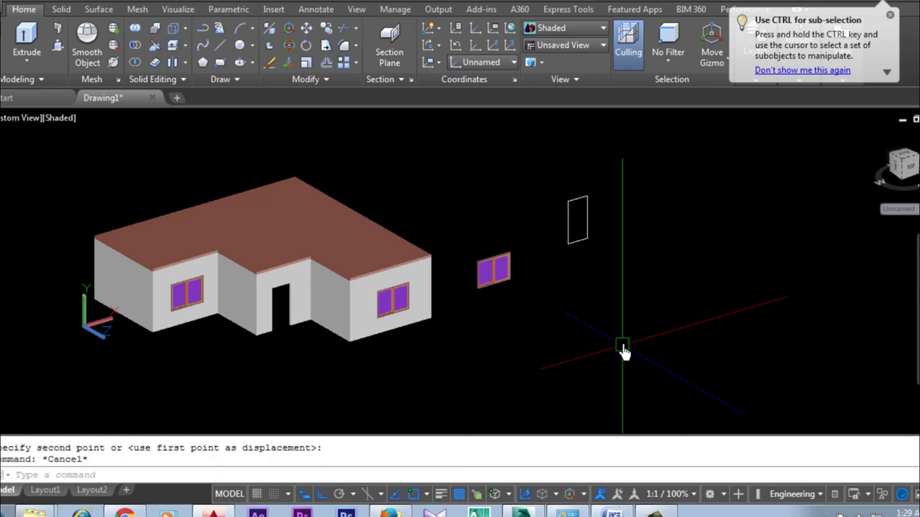
{"action": "scroll", "coordinate": [610, 273], "scroll_direction": "up", "scroll_amount": 4}
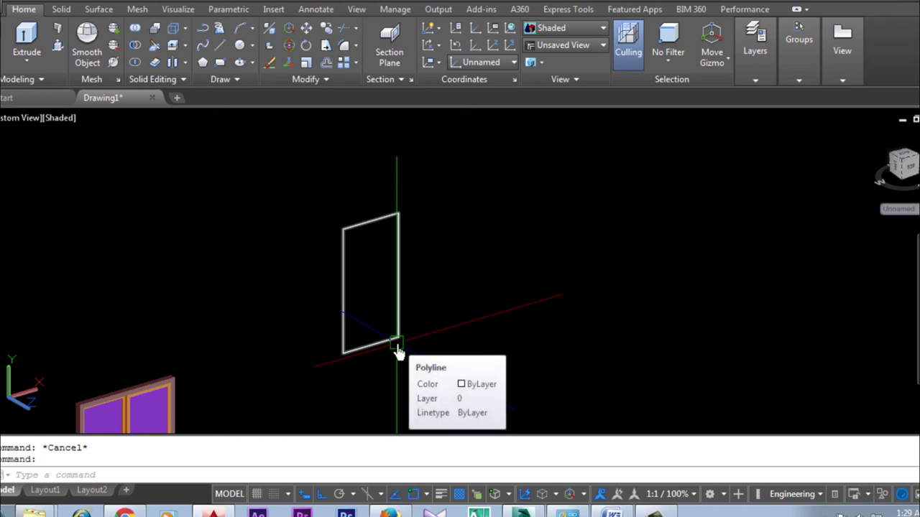
Explode the door rectangle and erase its bottom edge.
{"action": "type", "text": "EX"}
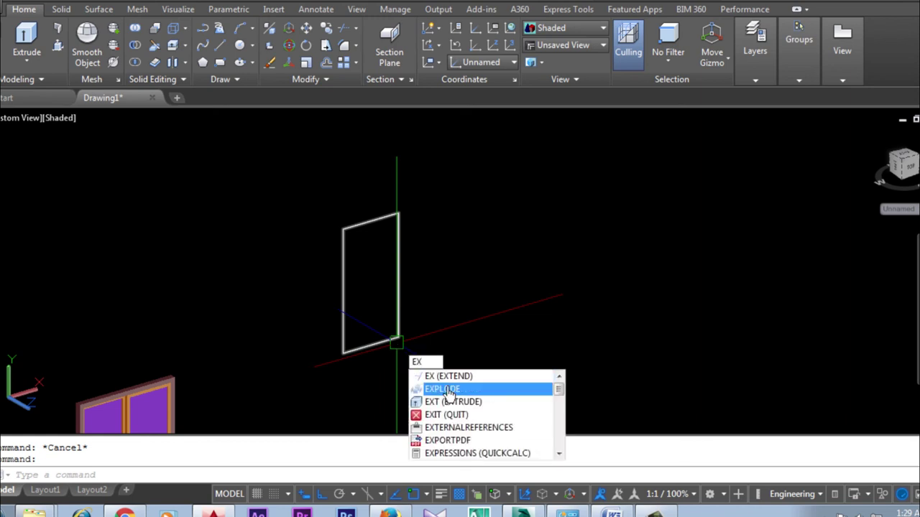
{"action": "left_click", "coordinate": [448, 392]}
{"action": "left_click", "coordinate": [467, 314]}
{"action": "left_click", "coordinate": [324, 368]}
{"action": "key", "text": "Return"}
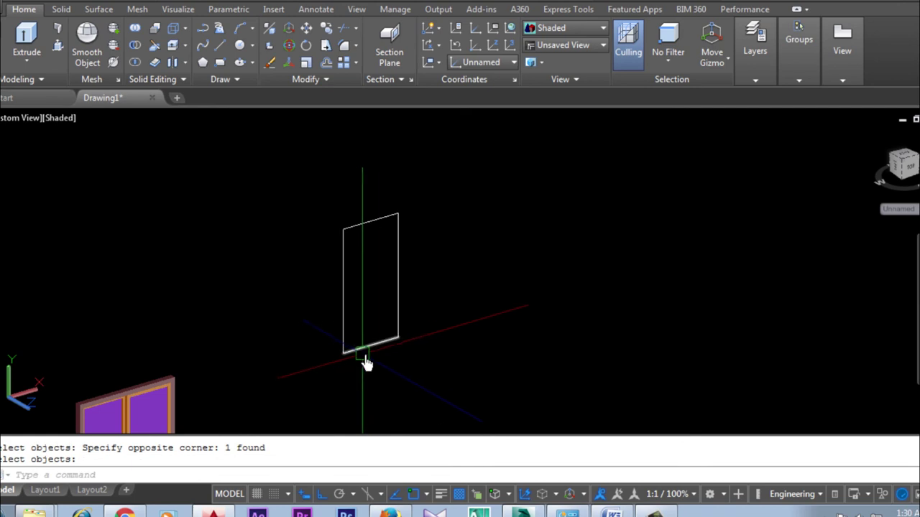
{"action": "left_click", "coordinate": [376, 351]}
{"action": "type", "text": "PE"}
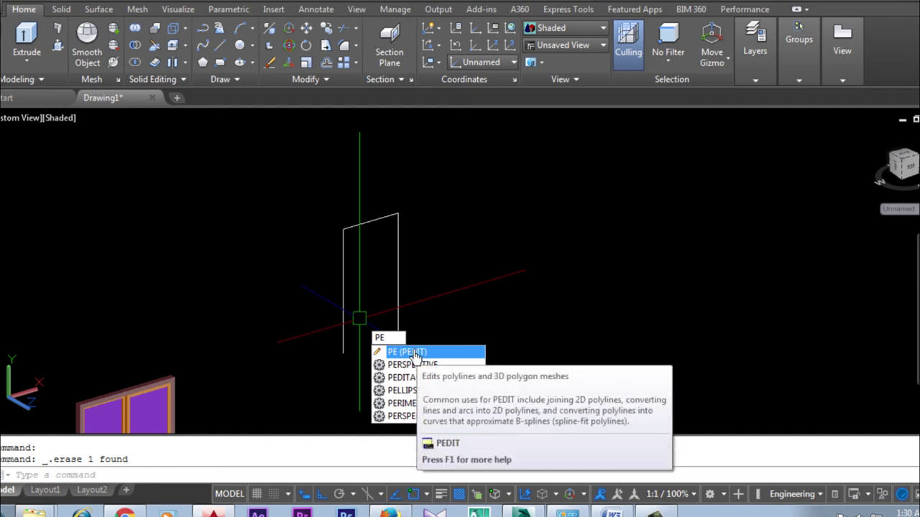
Join the three remaining door lines into one polyline with PEDIT.
{"action": "left_click", "coordinate": [415, 352]}
{"action": "left_click", "coordinate": [398, 267]}
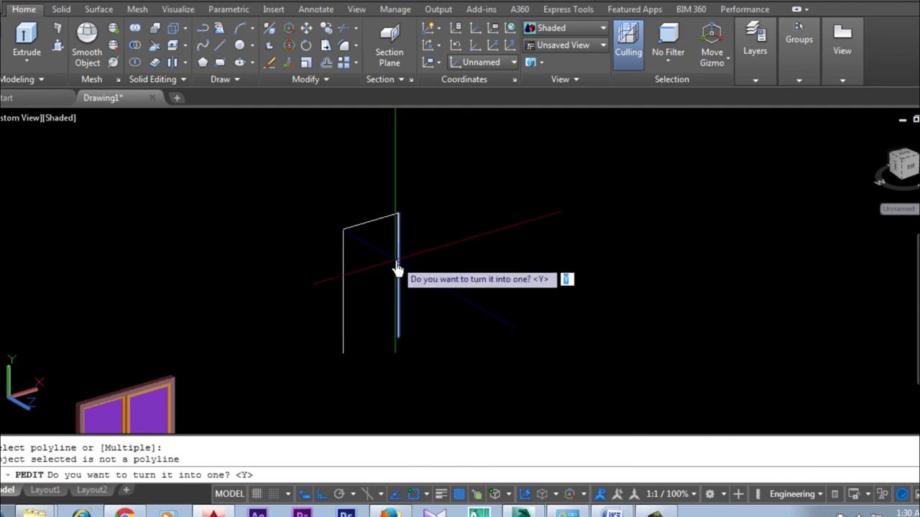
{"action": "key", "text": "Return"}
{"action": "type", "text": "j"}
{"action": "key", "text": "Return"}
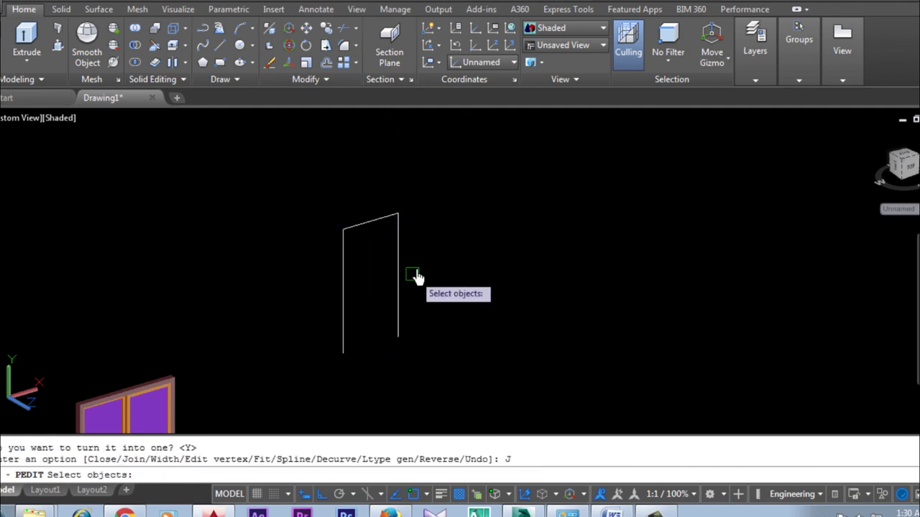
{"action": "left_click", "coordinate": [422, 191]}
{"action": "left_click", "coordinate": [309, 384]}
{"action": "key", "text": "Return"}
{"action": "key", "text": "Return"}
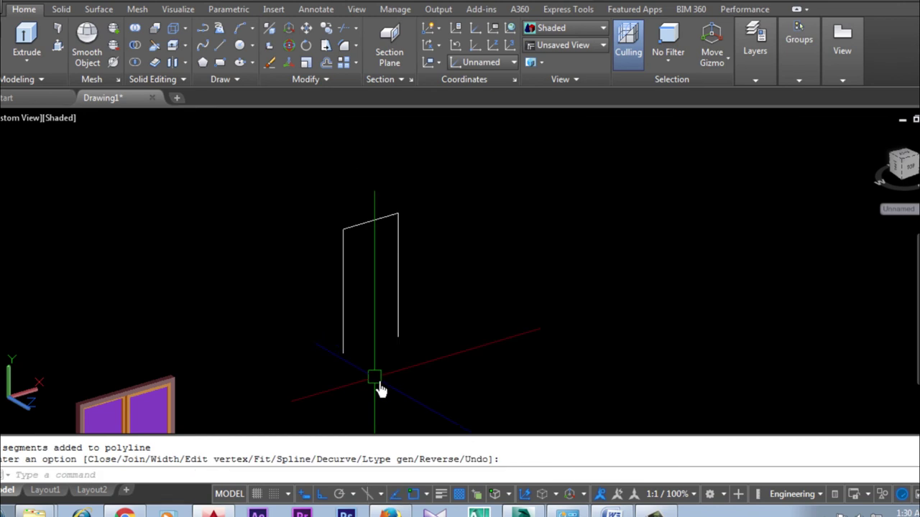
{"action": "left_click", "coordinate": [345, 345]}
{"action": "key", "text": "Escape"}
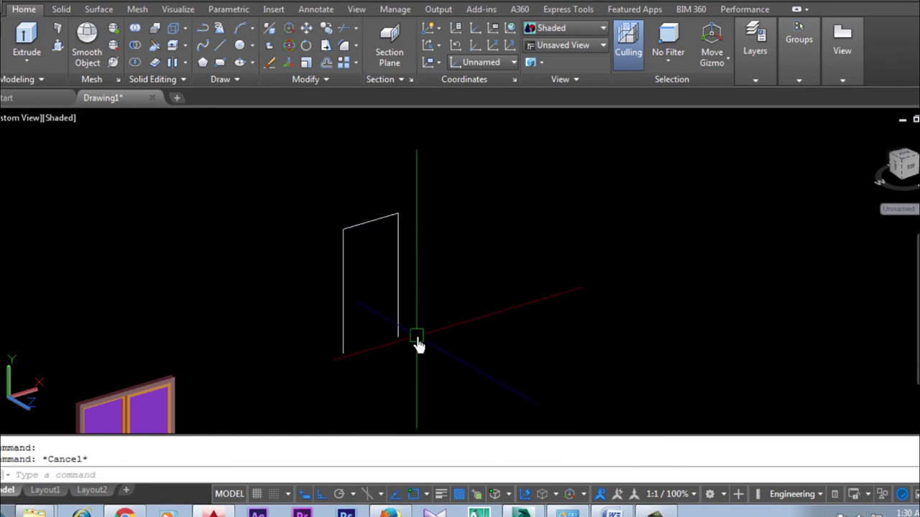
{"action": "type", "text": "o"}
Offset the door outline by 2 to give the frame its thickness.
{"action": "key", "text": "Return"}
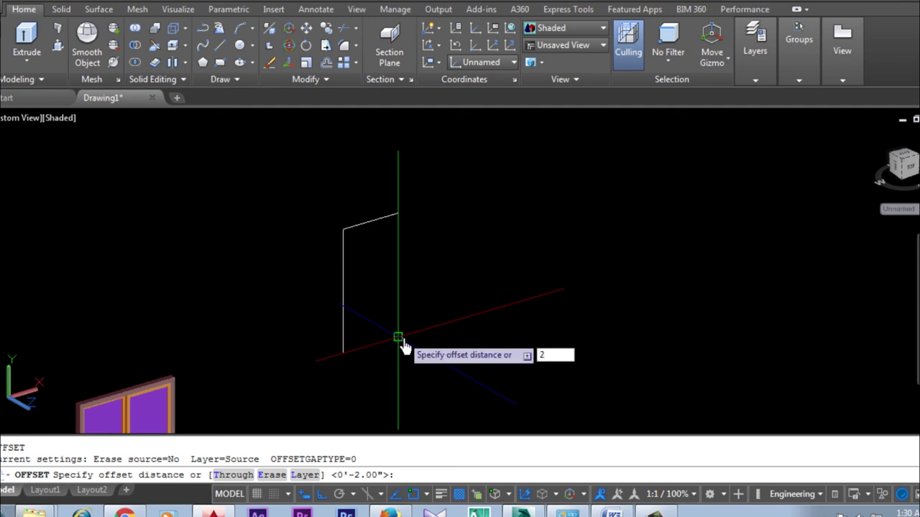
{"action": "key", "text": "Return"}
{"action": "scroll", "coordinate": [390, 298], "scroll_direction": "up", "scroll_amount": 3}
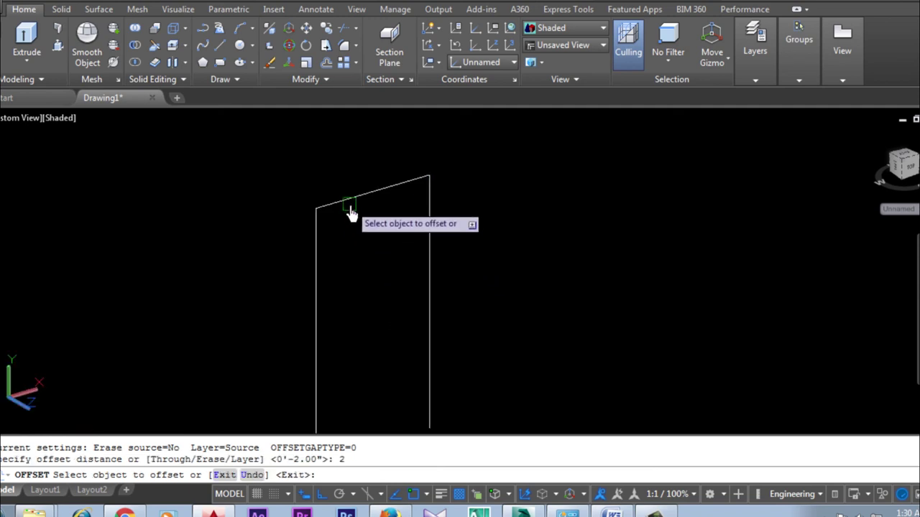
{"action": "left_click", "coordinate": [347, 201]}
{"action": "left_click", "coordinate": [385, 327]}
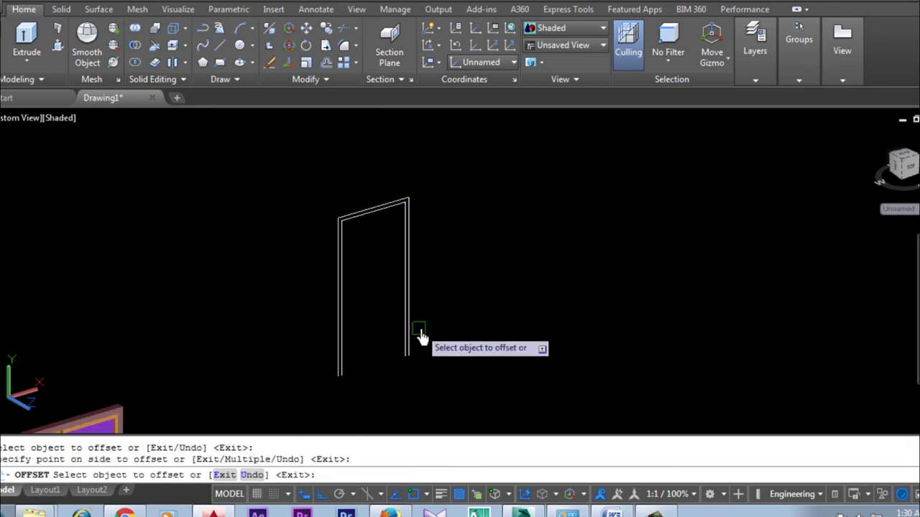
{"action": "scroll", "coordinate": [404, 376], "scroll_direction": "up", "scroll_amount": 1}
{"action": "scroll", "coordinate": [304, 417], "scroll_direction": "up", "scroll_amount": 3}
{"action": "scroll", "coordinate": [303, 416], "scroll_direction": "up", "scroll_amount": 1}
{"action": "key", "text": "Escape"}
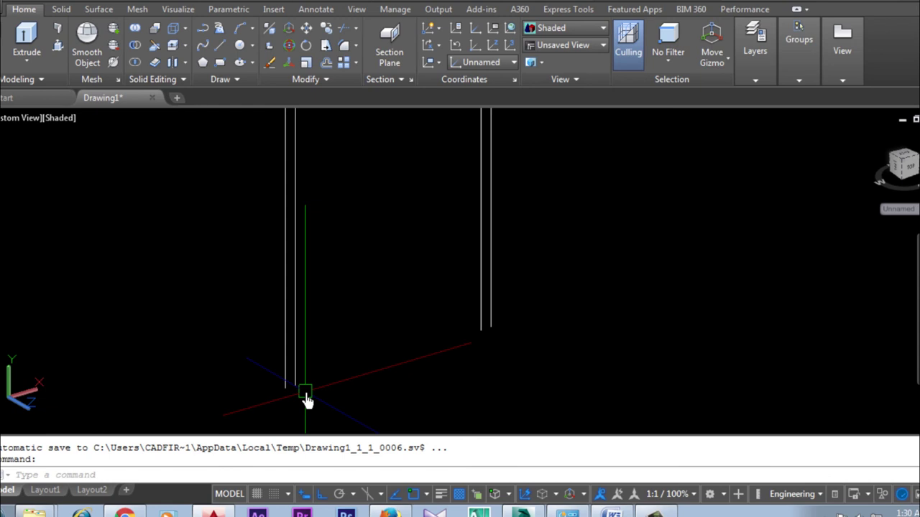
{"action": "type", "text": "I"}
Close the bottom ends of the left and right frame posts with short lines.
{"action": "key", "text": "Return"}
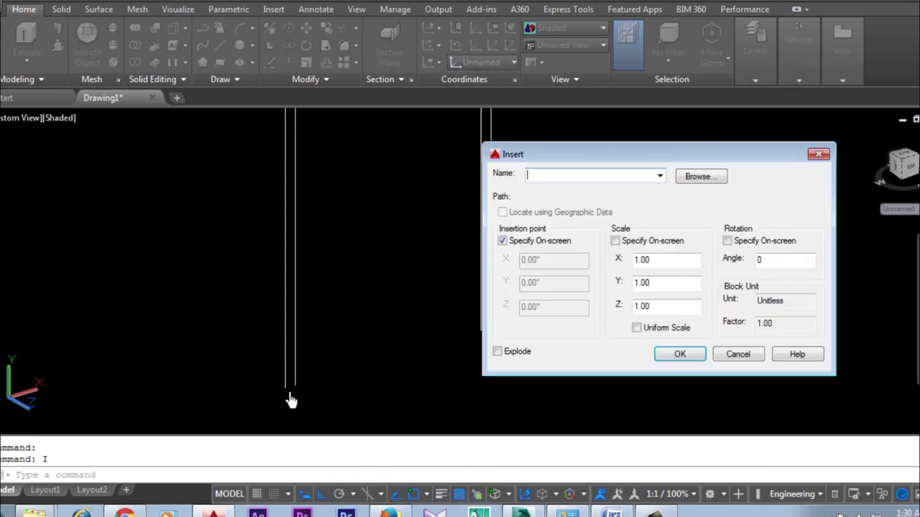
{"action": "left_click", "coordinate": [820, 156]}
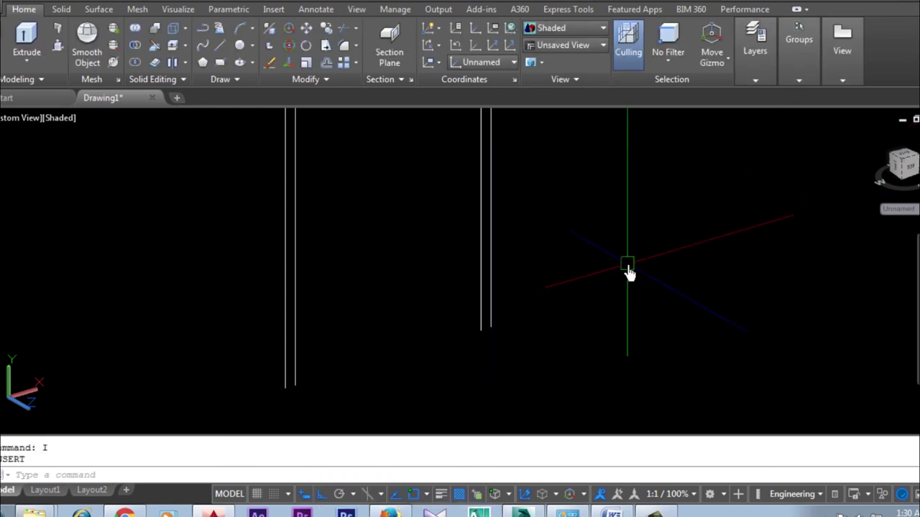
{"action": "type", "text": "L"}
{"action": "key", "text": "Return"}
{"action": "scroll", "coordinate": [273, 396], "scroll_direction": "up", "scroll_amount": 2}
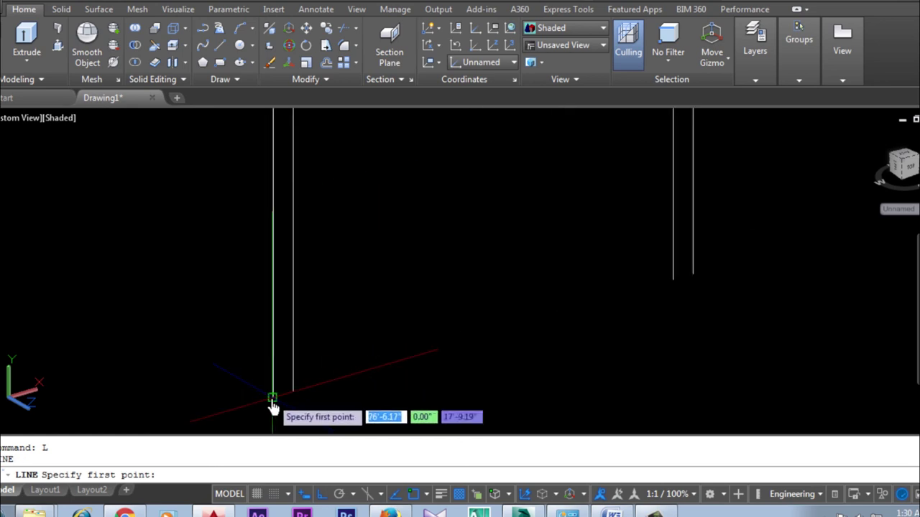
{"action": "left_click", "coordinate": [272, 397]}
{"action": "left_click", "coordinate": [293, 392]}
{"action": "key", "text": "Return"}
{"action": "key", "text": "Return"}
{"action": "left_click", "coordinate": [673, 279]}
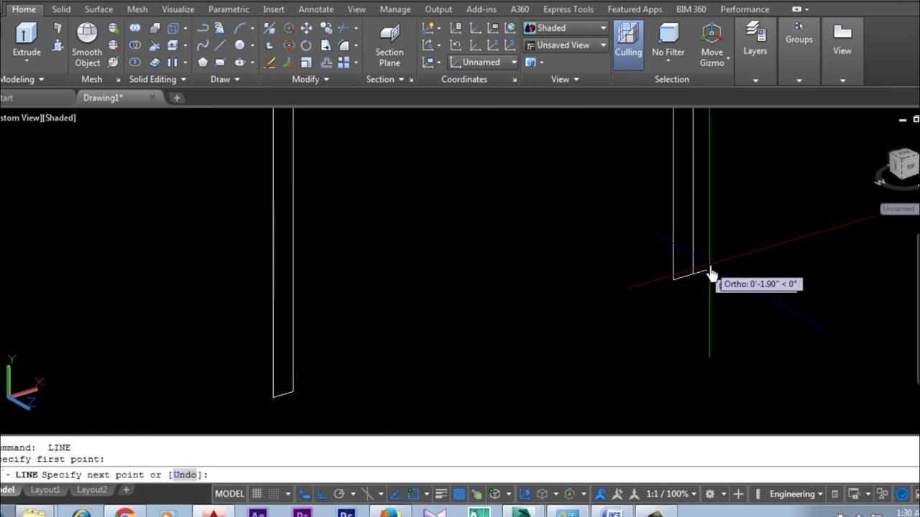
{"action": "left_click", "coordinate": [692, 275]}
{"action": "key", "text": "Return"}
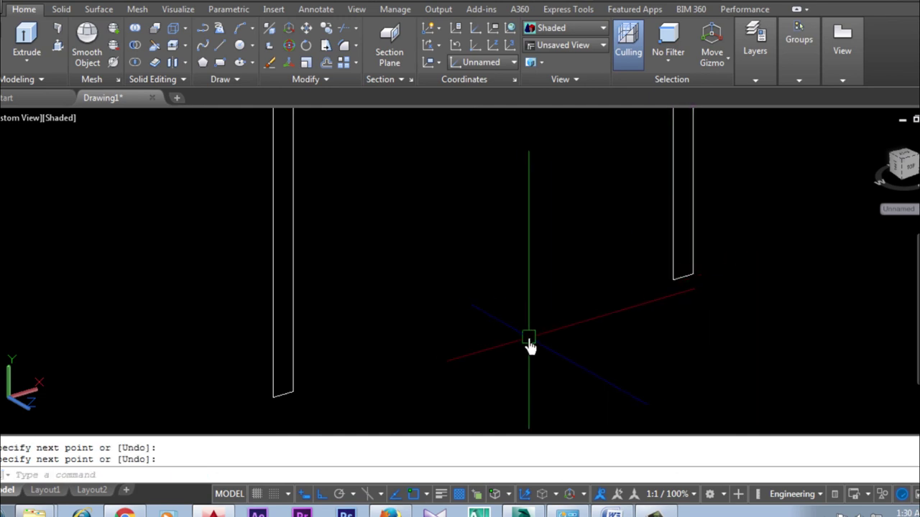
Join the outline, its offset copy and both closing lines into a single frame polyline.
{"action": "type", "text": "pe"}
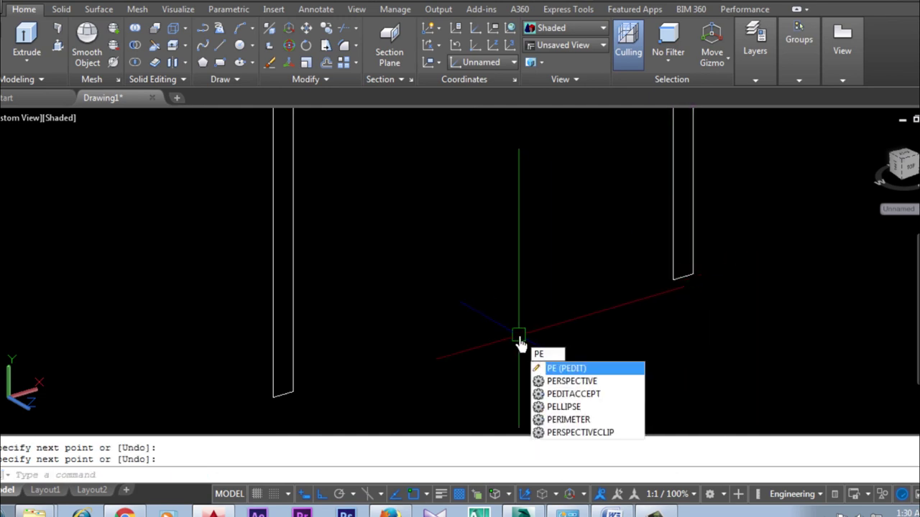
{"action": "key", "text": "Return"}
{"action": "left_click", "coordinate": [292, 395]}
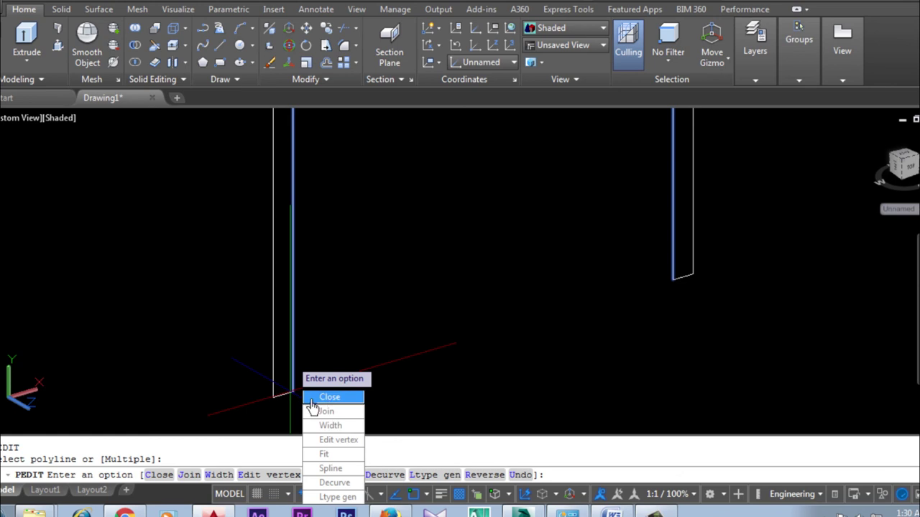
{"action": "left_click", "coordinate": [327, 413]}
{"action": "left_click", "coordinate": [374, 334]}
{"action": "left_click", "coordinate": [244, 415]}
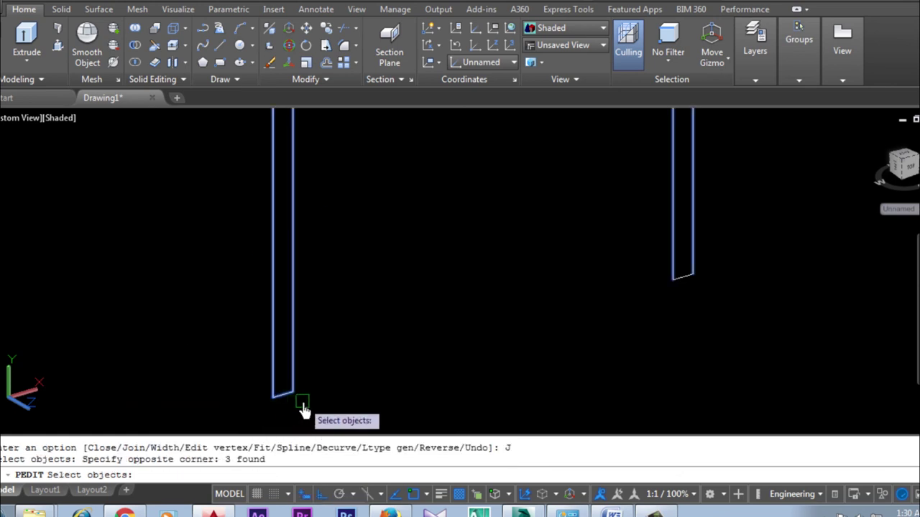
{"action": "scroll", "coordinate": [283, 396], "scroll_direction": "down", "scroll_amount": 3}
{"action": "left_click", "coordinate": [749, 244]}
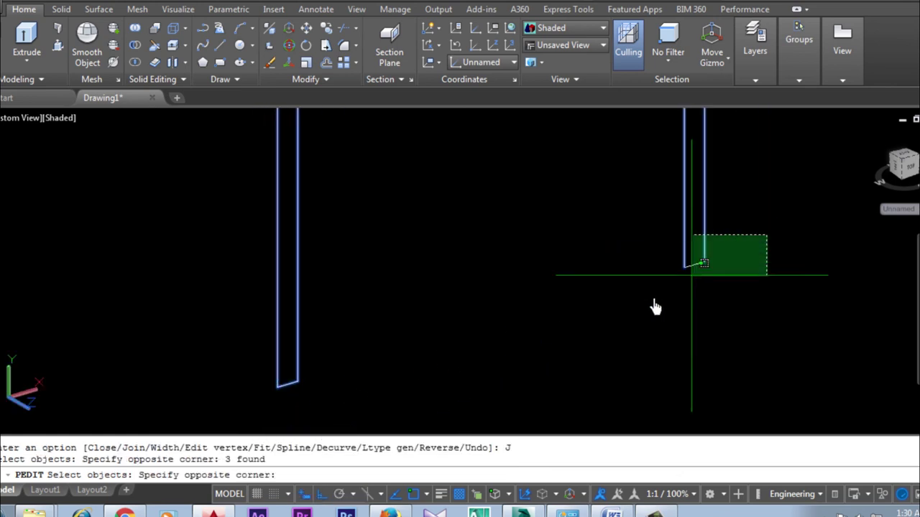
{"action": "left_click", "coordinate": [718, 267]}
{"action": "key", "text": "Return"}
{"action": "key", "text": "Return"}
{"action": "left_click", "coordinate": [694, 270]}
{"action": "scroll", "coordinate": [548, 366], "scroll_direction": "down", "scroll_amount": 2}
{"action": "scroll", "coordinate": [544, 366], "scroll_direction": "down", "scroll_amount": 1}
{"action": "scroll", "coordinate": [530, 345], "scroll_direction": "down", "scroll_amount": 2}
{"action": "scroll", "coordinate": [608, 289], "scroll_direction": "down", "scroll_amount": 2}
{"action": "key", "text": "Escape"}
{"action": "scroll", "coordinate": [562, 327], "scroll_direction": "up", "scroll_amount": 2}
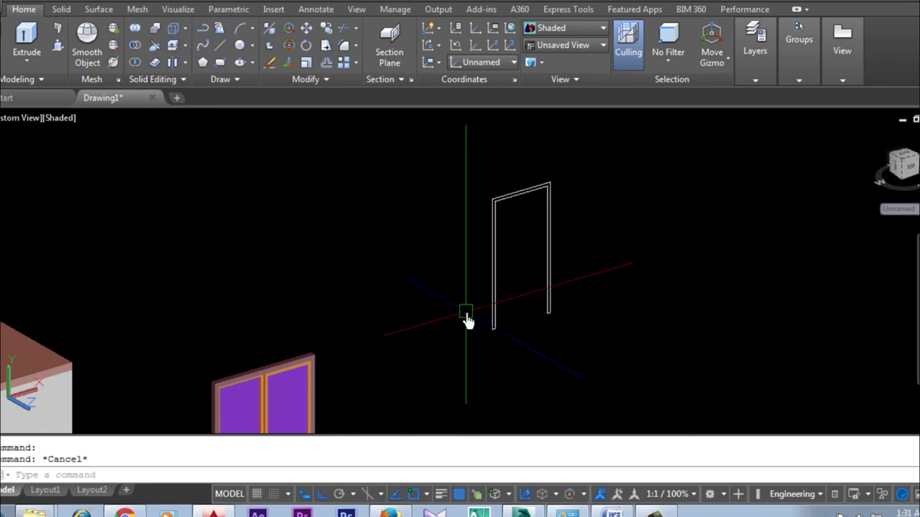
Draw the door panel rectangle inside the frame's opening.
{"action": "type", "text": "REc"}
{"action": "key", "text": "Return"}
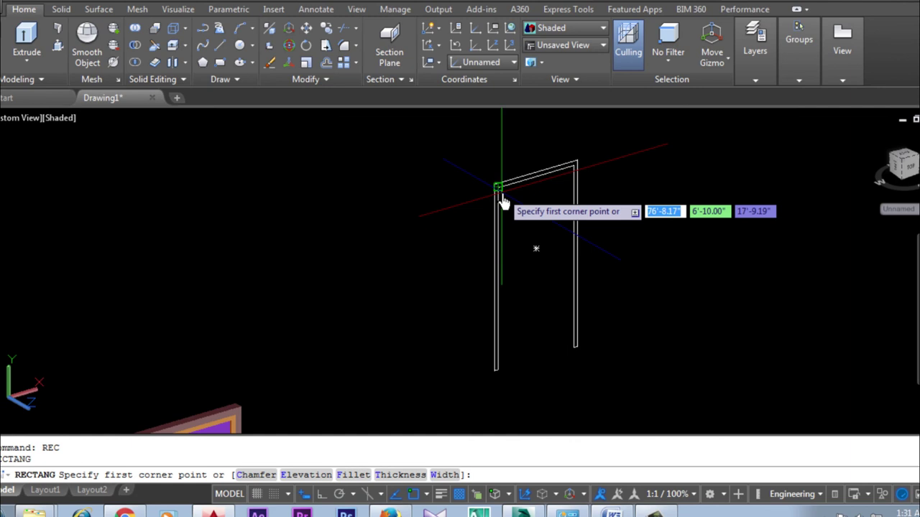
{"action": "left_click", "coordinate": [499, 191]}
{"action": "scroll", "coordinate": [538, 273], "scroll_direction": "up", "scroll_amount": 2}
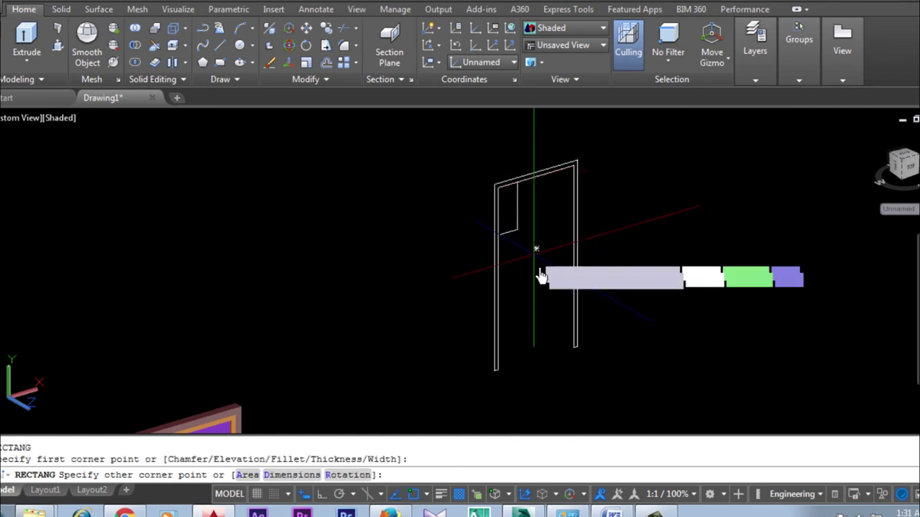
{"action": "left_click", "coordinate": [572, 352]}
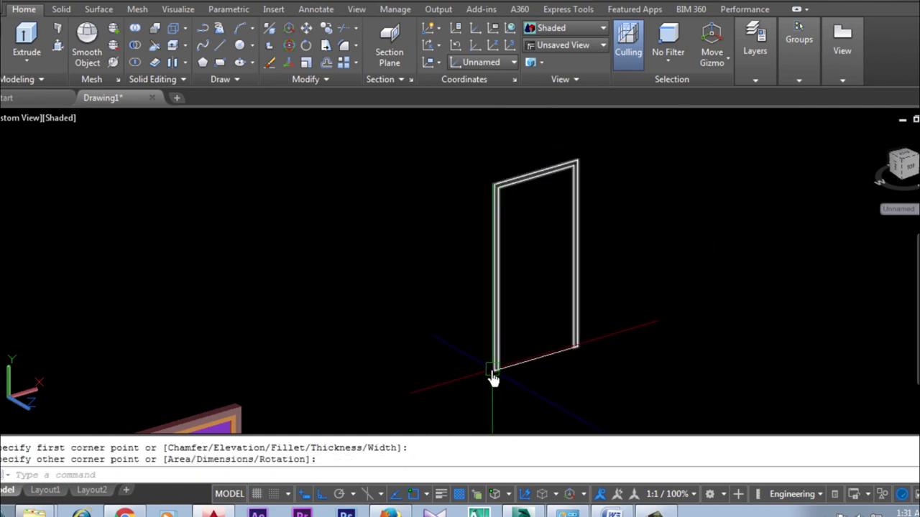
{"action": "scroll", "coordinate": [493, 380], "scroll_direction": "up", "scroll_amount": 3}
{"action": "type", "text": "E"}
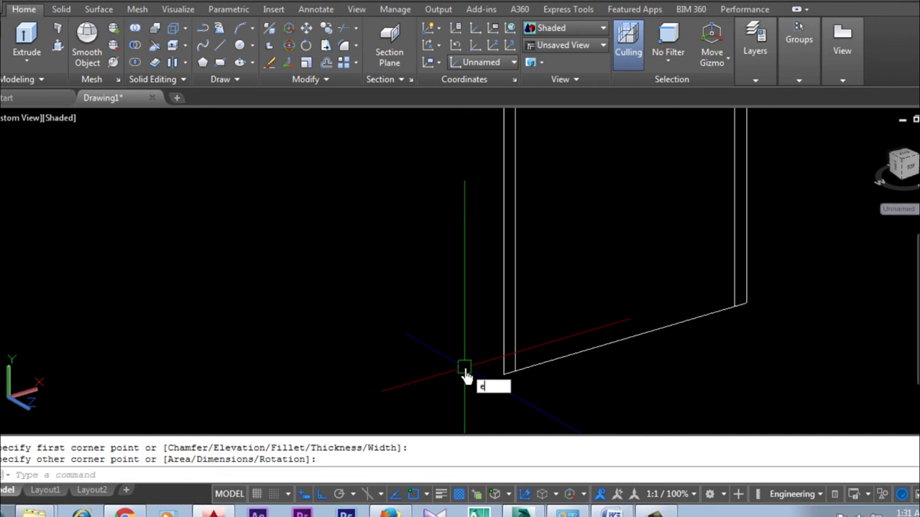
Extrude the door frame outline to a depth of 5.
{"action": "type", "text": "x"}
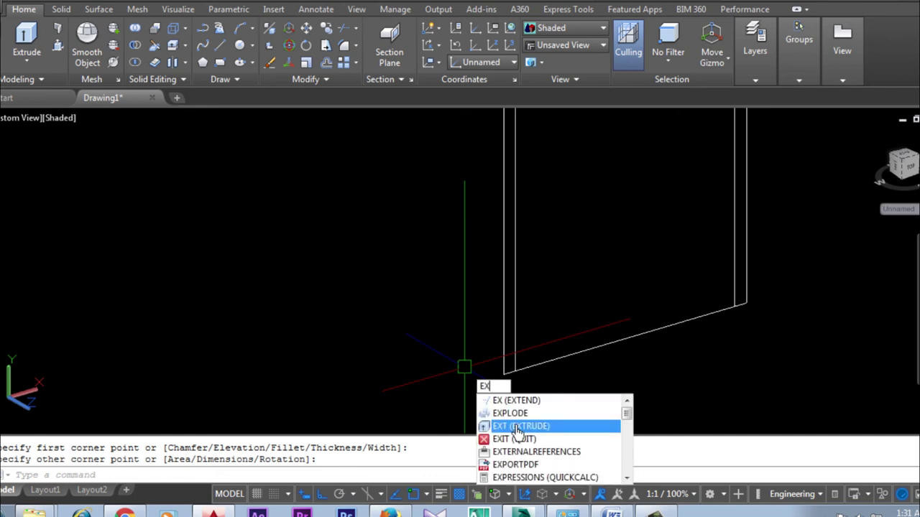
{"action": "left_click", "coordinate": [519, 429]}
{"action": "left_click", "coordinate": [502, 366]}
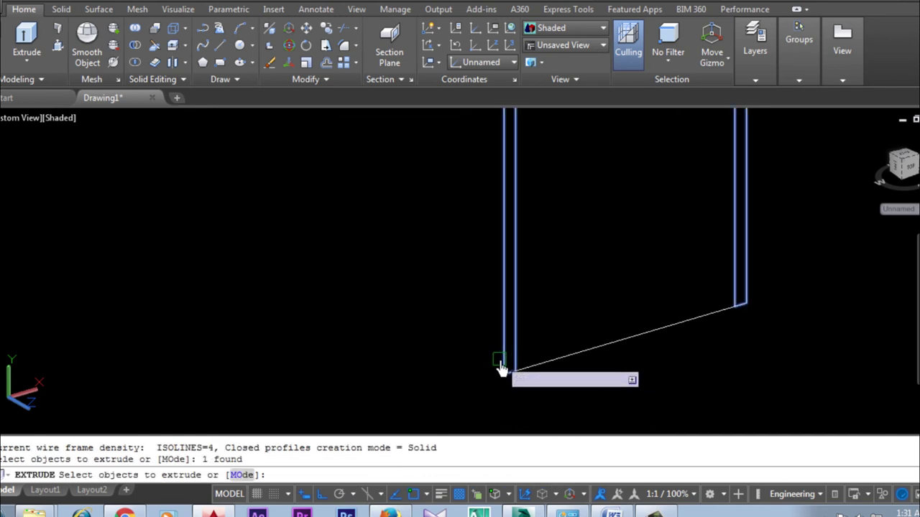
{"action": "key", "text": "Return"}
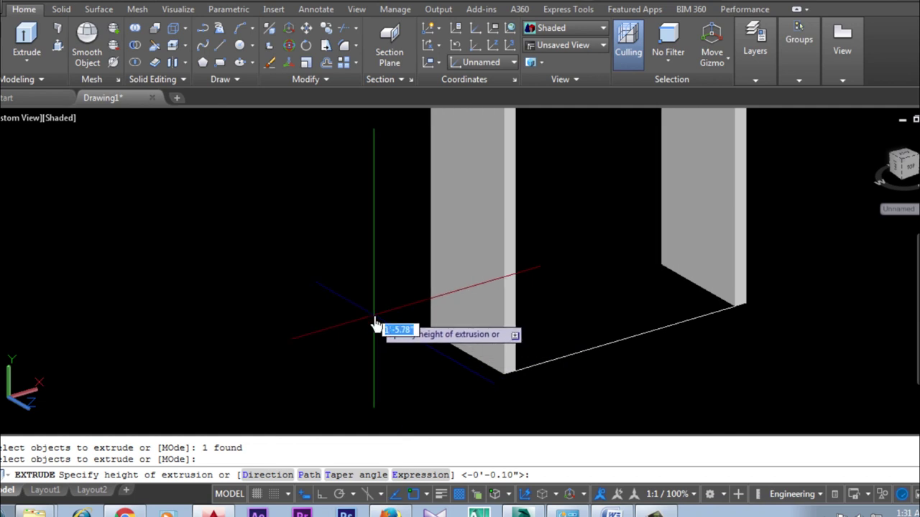
{"action": "type", "text": "5"}
{"action": "key", "text": "Return"}
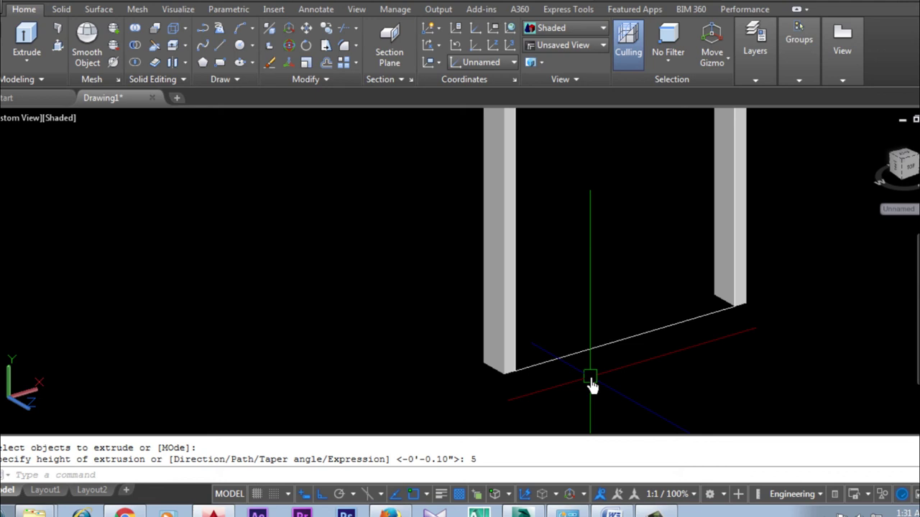
{"action": "key", "text": "Escape"}
Extrude the inner door rectangle into a 1.5-thick panel.
{"action": "type", "text": "x"}
{"action": "key", "text": "Down"}
{"action": "key", "text": "Down"}
{"action": "key", "text": "Return"}
{"action": "left_click", "coordinate": [615, 349]}
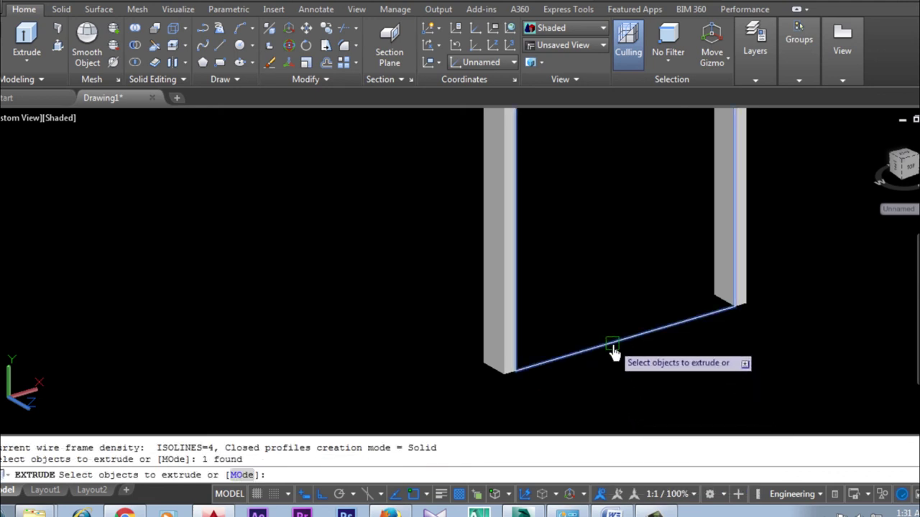
{"action": "key", "text": "Return"}
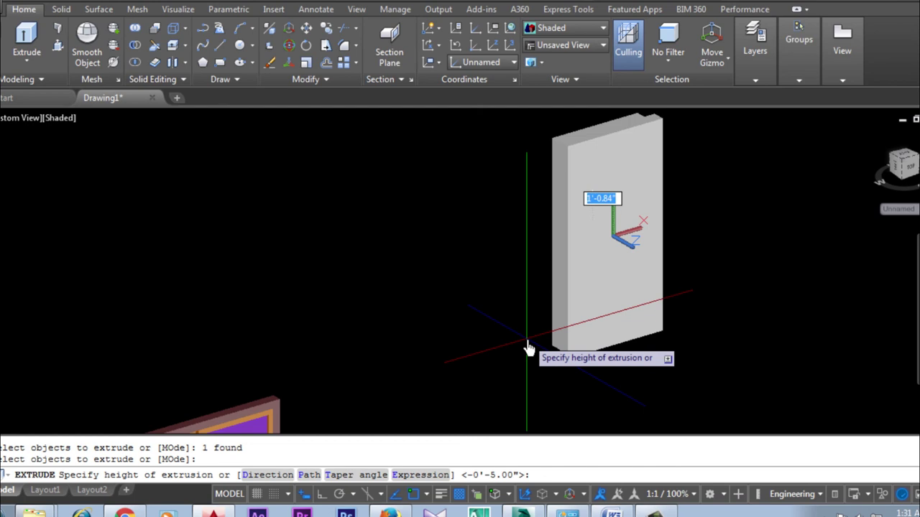
{"action": "type", "text": "1.5"}
{"action": "key", "text": "Return"}
Shift the door panel 1.5 units along one axis into place within the frame.
{"action": "left_click", "coordinate": [601, 345]}
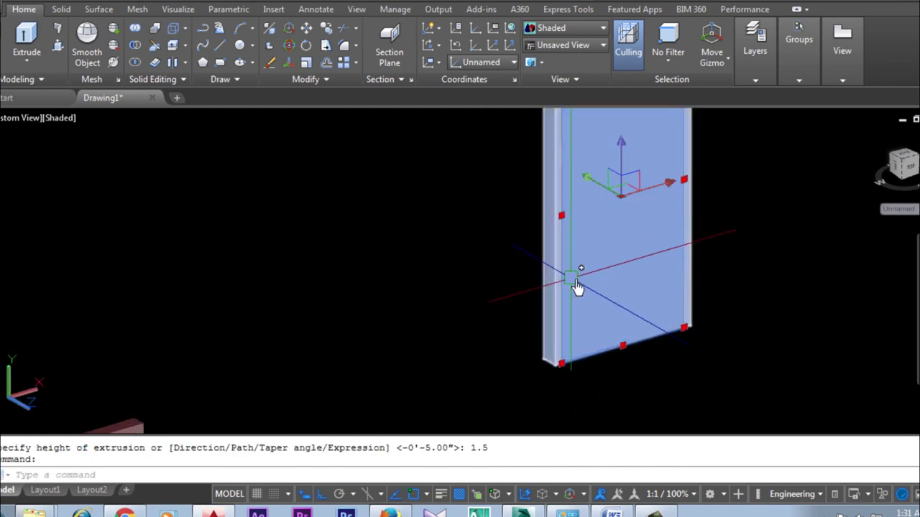
{"action": "left_click", "coordinate": [622, 201]}
{"action": "type", "text": "1."}
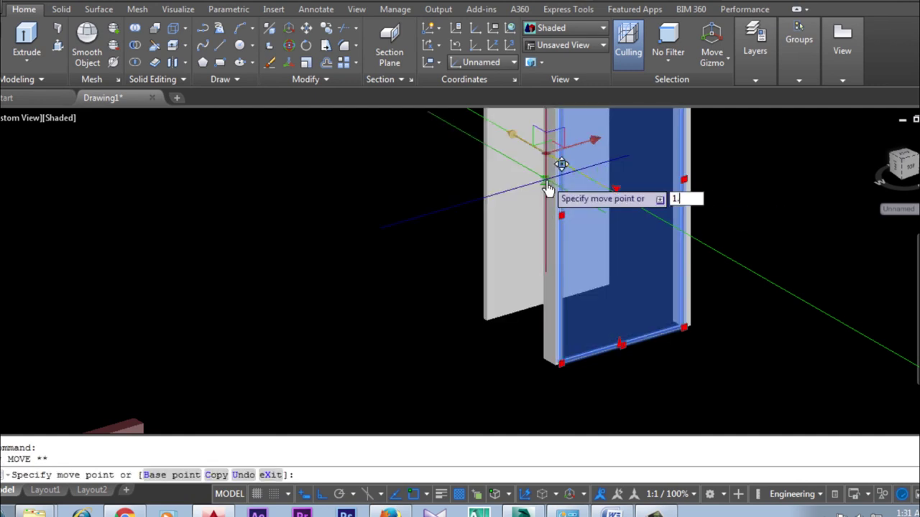
{"action": "type", "text": "5"}
{"action": "key", "text": "Return"}
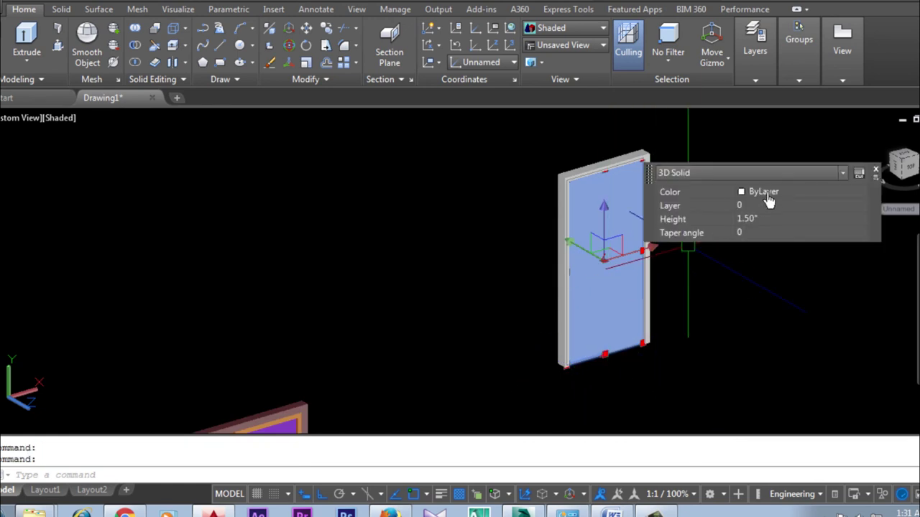
Set the door panel's colour to Color 17 brown.
{"action": "left_click", "coordinate": [774, 192]}
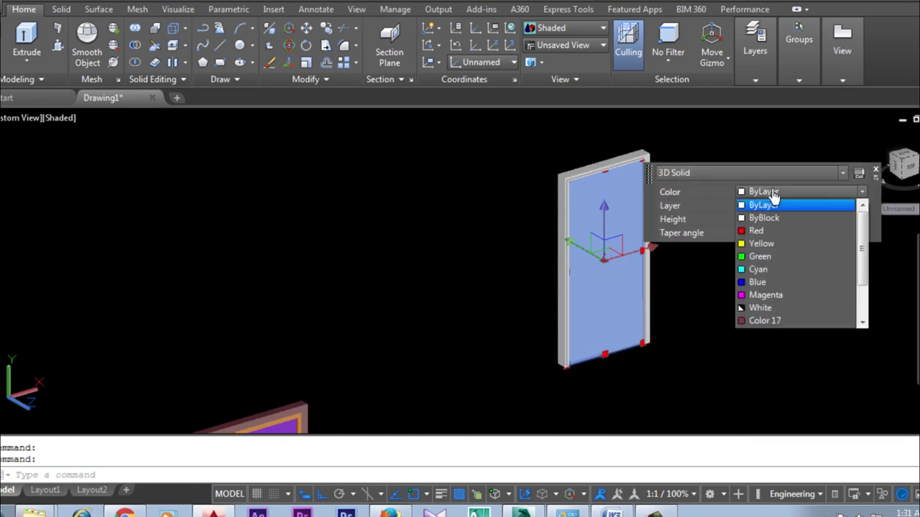
{"action": "left_click", "coordinate": [741, 323]}
{"action": "key", "text": "Escape"}
{"action": "scroll", "coordinate": [712, 316], "scroll_direction": "down", "scroll_amount": 4}
{"action": "scroll", "coordinate": [703, 319], "scroll_direction": "up", "scroll_amount": 2}
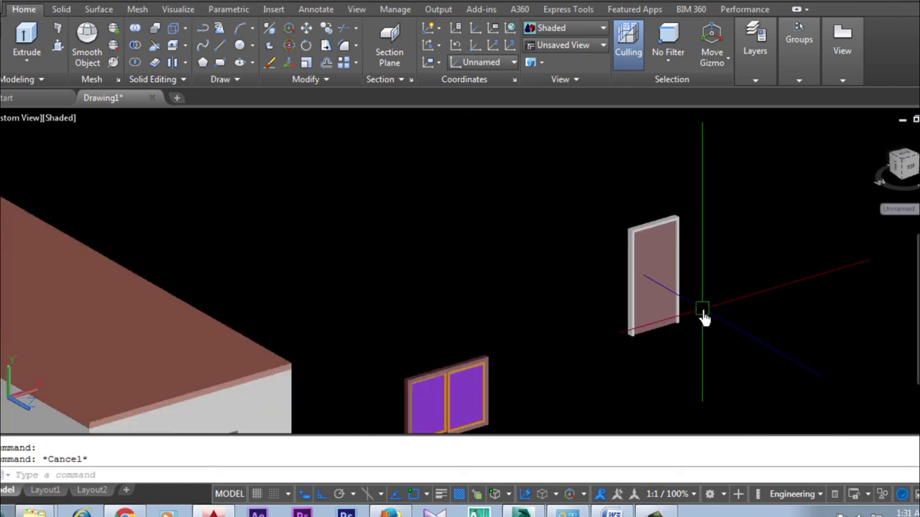
{"action": "scroll", "coordinate": [577, 256], "scroll_direction": "up", "scroll_amount": 3}
Give the door frame a pink colour from the full colour palette.
{"action": "left_click", "coordinate": [575, 252]}
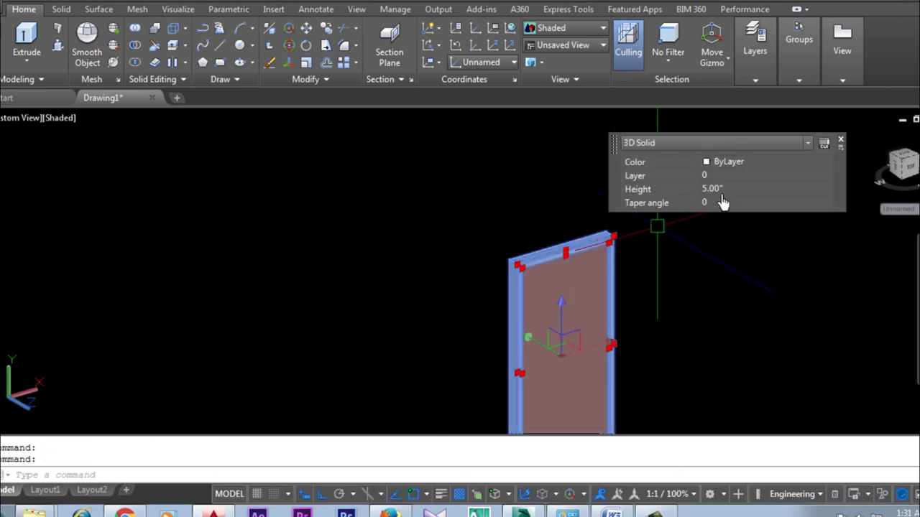
{"action": "left_click", "coordinate": [742, 164]}
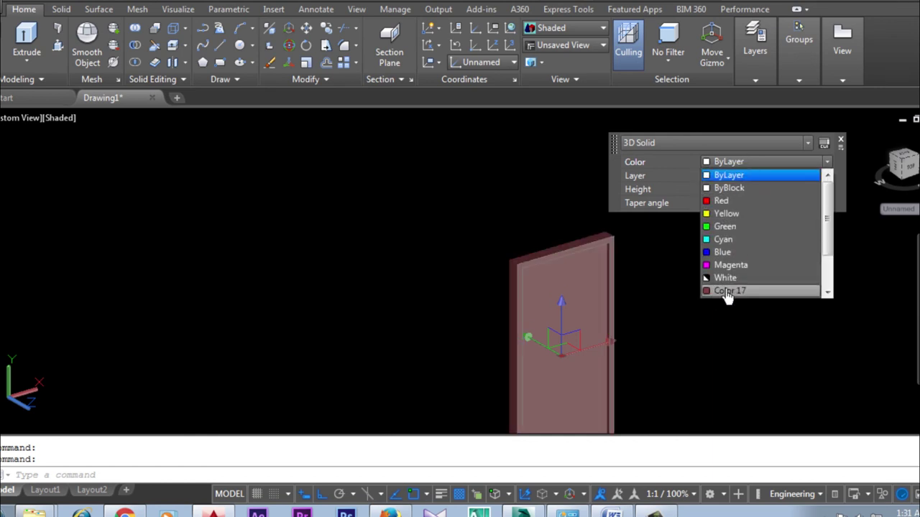
{"action": "scroll", "coordinate": [728, 296], "scroll_direction": "down", "scroll_amount": 2}
{"action": "scroll", "coordinate": [728, 296], "scroll_direction": "down", "scroll_amount": 1}
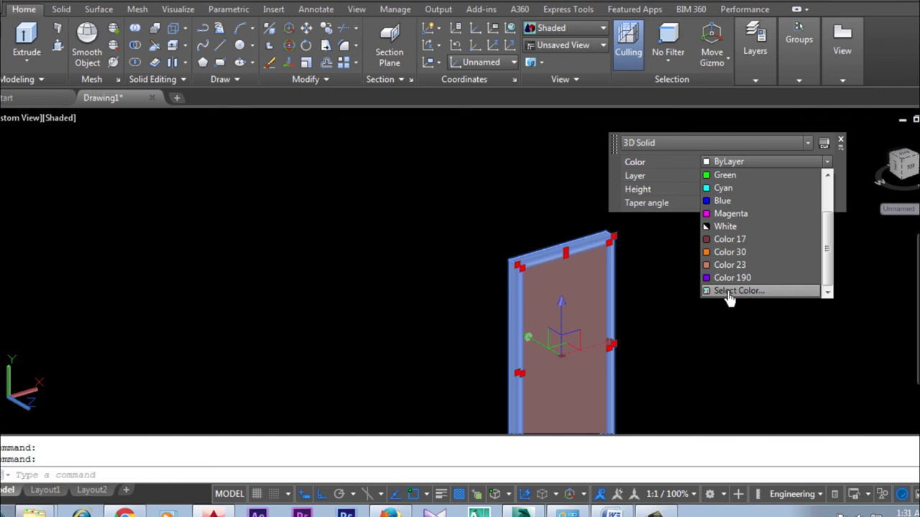
{"action": "left_click", "coordinate": [728, 291]}
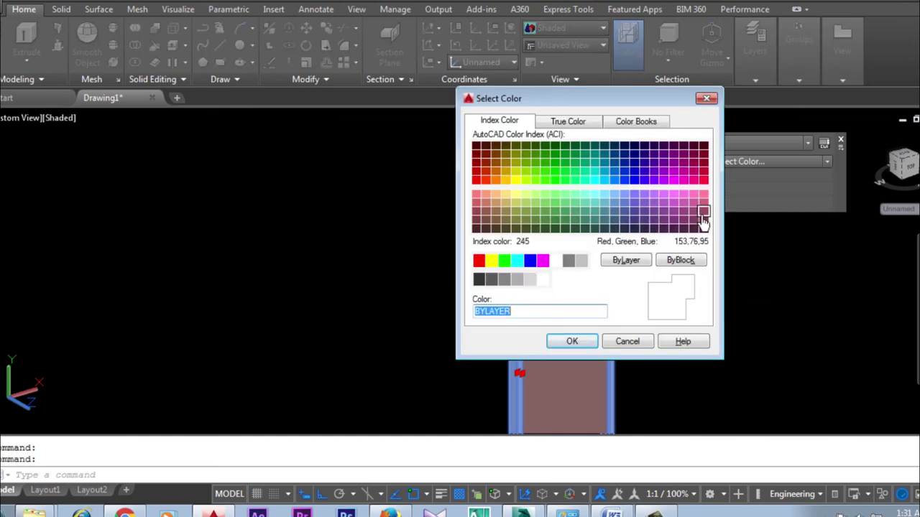
{"action": "double_click", "coordinate": [673, 194]}
{"action": "key", "text": "Escape"}
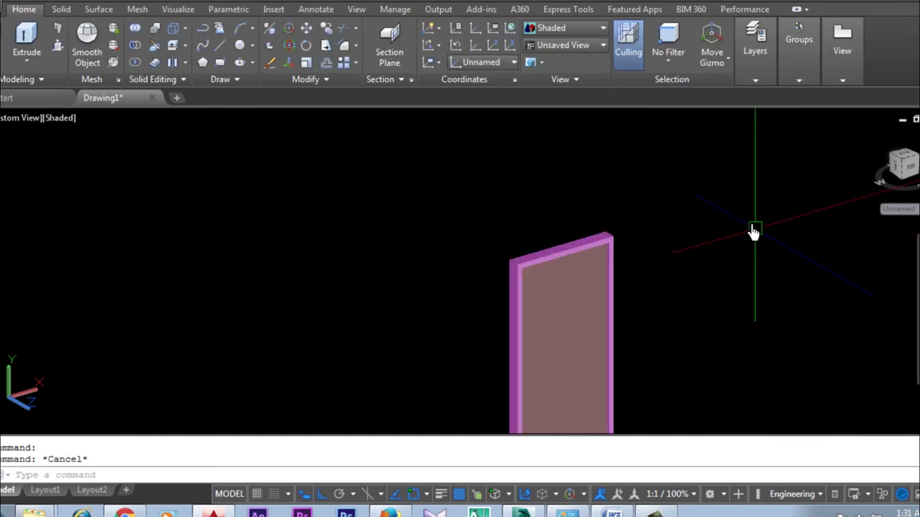
{"action": "scroll", "coordinate": [748, 228], "scroll_direction": "down", "scroll_amount": 3}
{"action": "scroll", "coordinate": [715, 252], "scroll_direction": "up", "scroll_amount": 2}
{"action": "left_click", "coordinate": [723, 189]}
{"action": "type", "text": "M"}
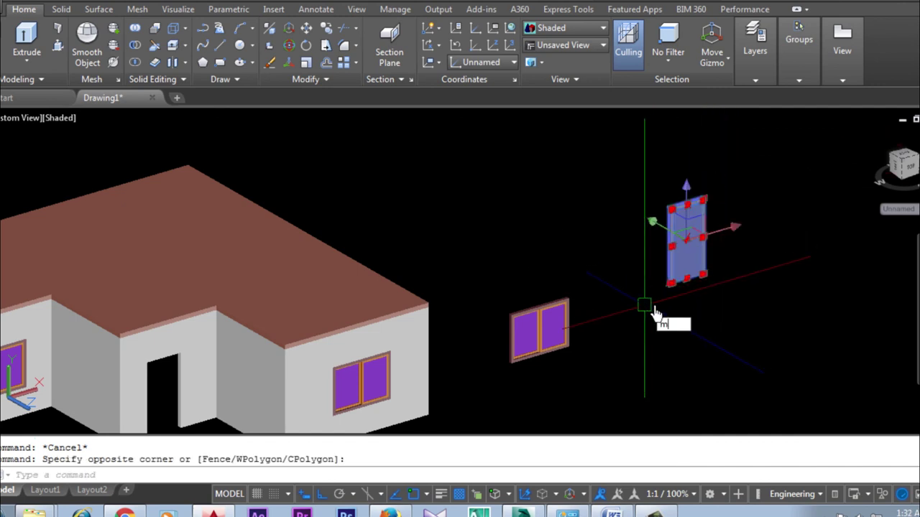
Move the door and frame from the frame's bottom corner into the house's front doorway.
{"action": "key", "text": "Return"}
{"action": "scroll", "coordinate": [686, 306], "scroll_direction": "up", "scroll_amount": 2}
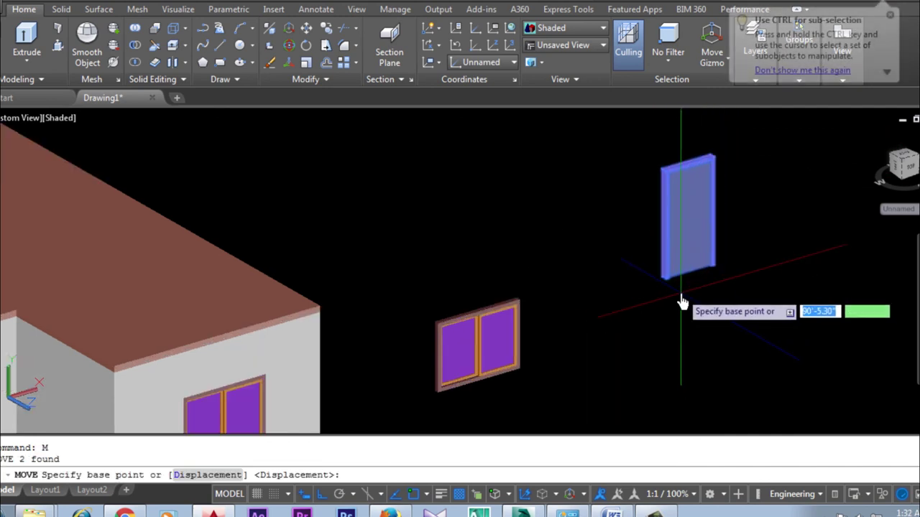
{"action": "scroll", "coordinate": [676, 298], "scroll_direction": "up", "scroll_amount": 2}
{"action": "scroll", "coordinate": [654, 273], "scroll_direction": "up", "scroll_amount": 2}
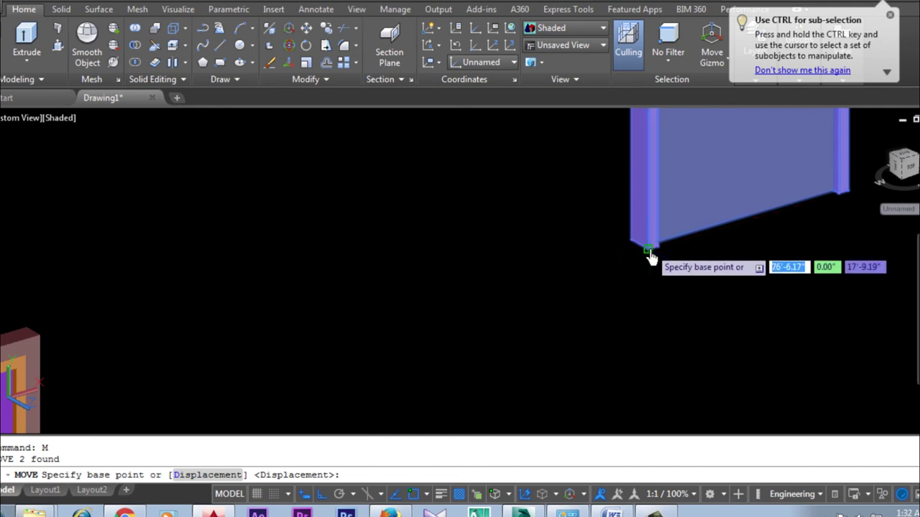
{"action": "left_click", "coordinate": [649, 253]}
{"action": "scroll", "coordinate": [776, 194], "scroll_direction": "down", "scroll_amount": 3}
{"action": "scroll", "coordinate": [496, 309], "scroll_direction": "down", "scroll_amount": 2}
{"action": "scroll", "coordinate": [579, 247], "scroll_direction": "up", "scroll_amount": 2}
{"action": "scroll", "coordinate": [637, 268], "scroll_direction": "up", "scroll_amount": 3}
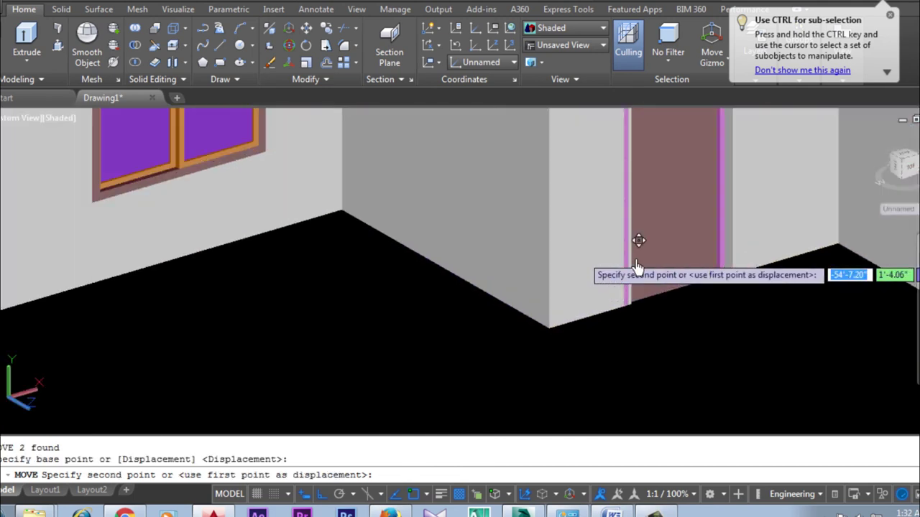
{"action": "scroll", "coordinate": [636, 267], "scroll_direction": "up", "scroll_amount": 2}
{"action": "left_click", "coordinate": [626, 327]}
{"action": "scroll", "coordinate": [572, 368], "scroll_direction": "down", "scroll_amount": 4}
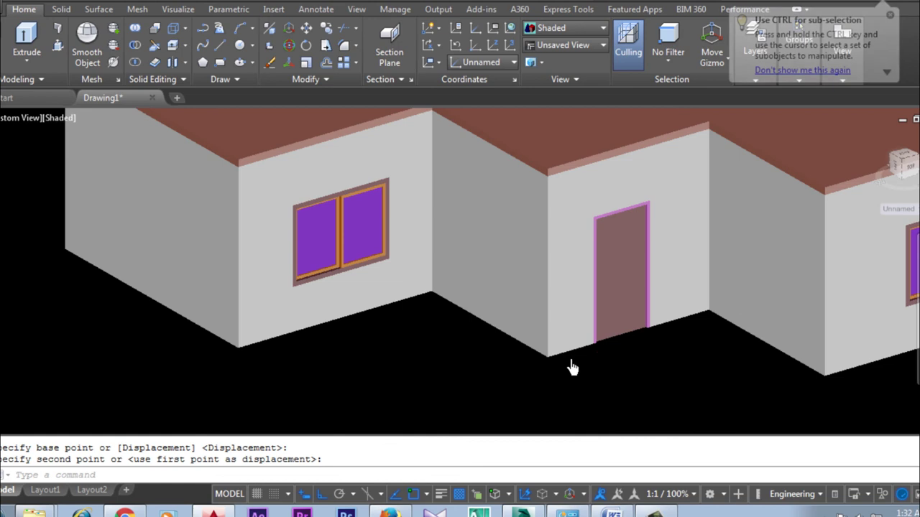
{"action": "scroll", "coordinate": [526, 345], "scroll_direction": "down", "scroll_amount": 3}
{"action": "middle_click_drag", "start_coordinate": [692, 366], "coordinate": [497, 386], "text": "shift"}
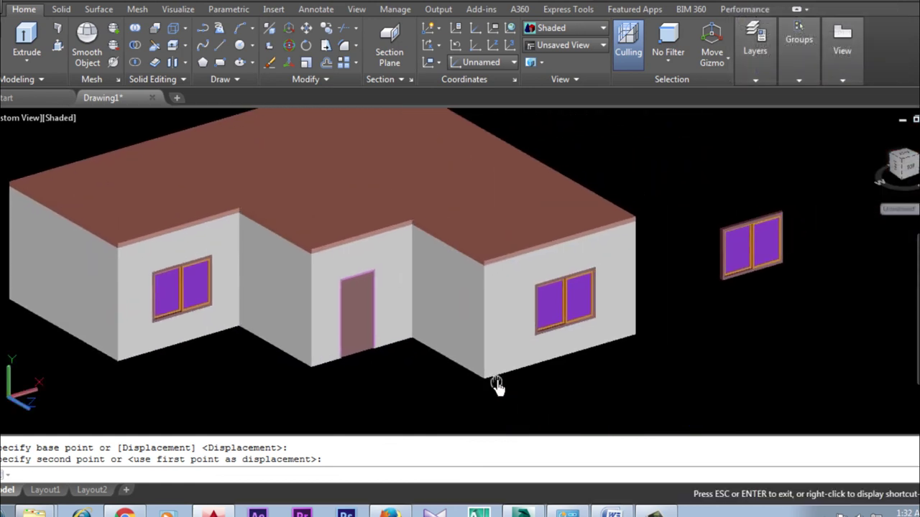
{"action": "key", "text": "Escape"}
Delete the leftover spare window beside the house.
{"action": "left_click", "coordinate": [821, 180]}
{"action": "left_click", "coordinate": [695, 319]}
{"action": "key", "text": "Delete"}
{"action": "mouse_move", "coordinate": [714, 341]}
{"action": "middle_mouse_down", "text": "shift"}
{"action": "mouse_move", "coordinate": [677, 328]}
{"action": "mouse_move", "coordinate": [728, 345]}
{"action": "middle_mouse_up", "text": "shift"}
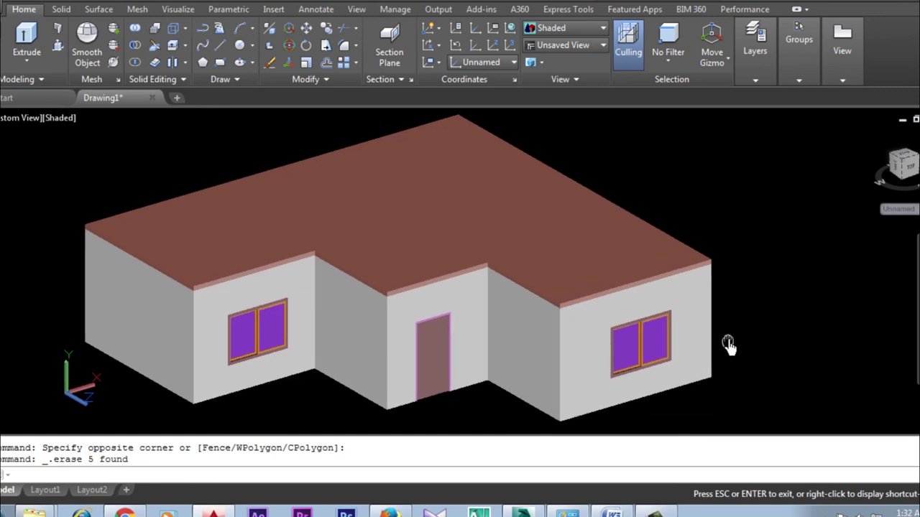
{"action": "key", "text": "Escape"}
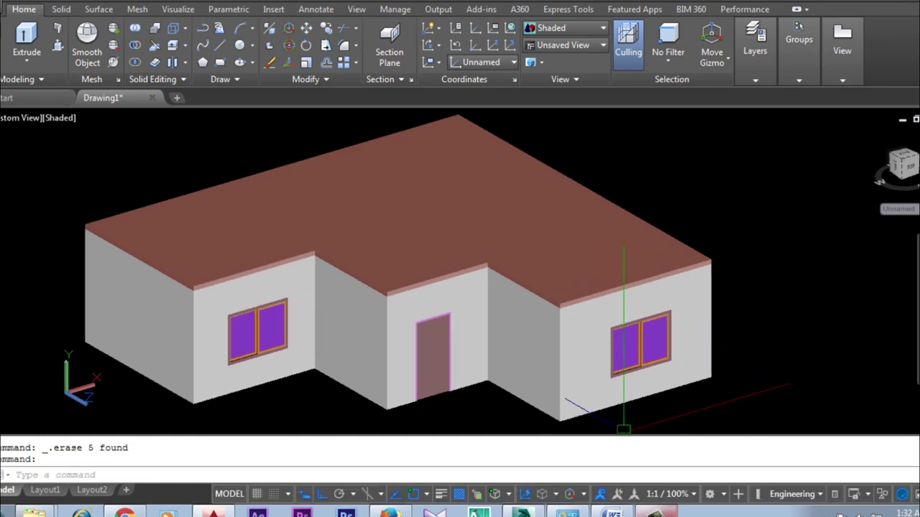